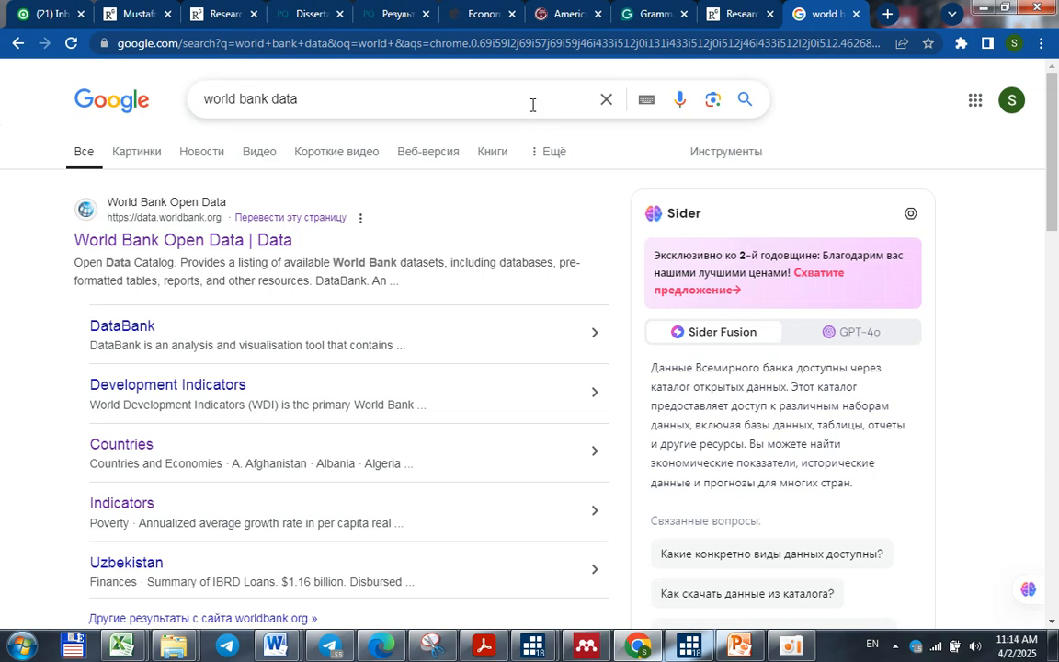
left_click(338, 99)
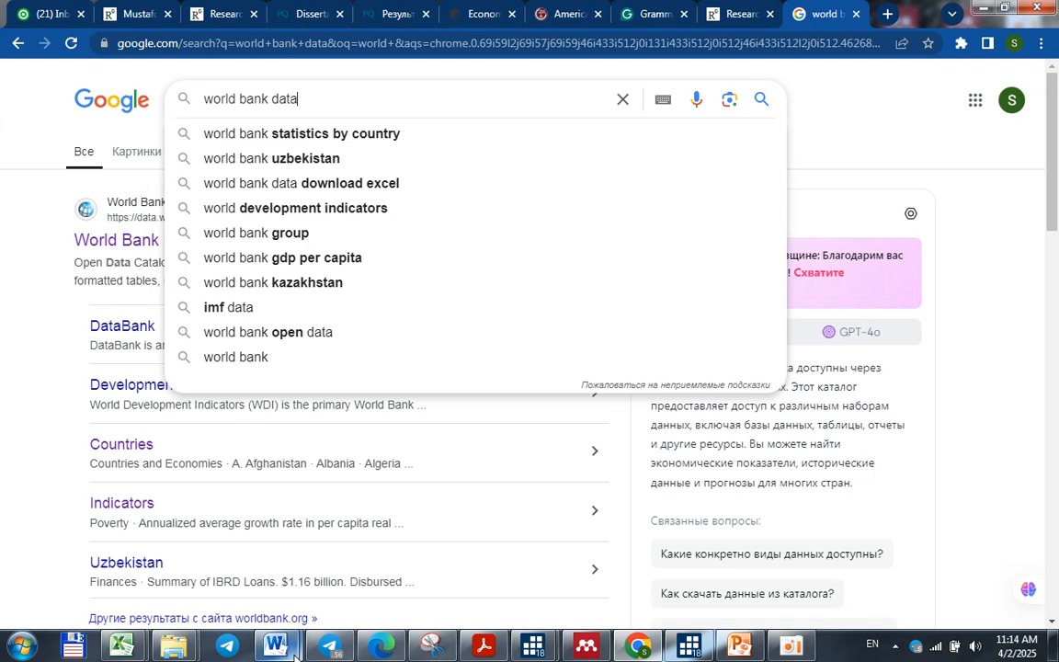
mouse_move(295, 656)
left_click(984, 11)
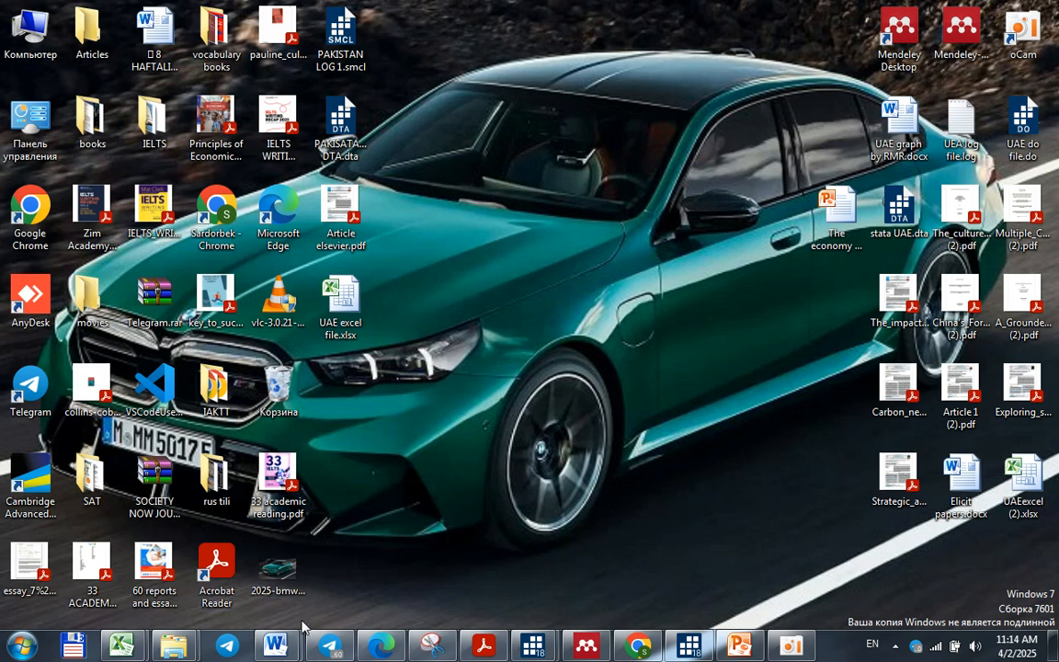
mouse_move(305, 632)
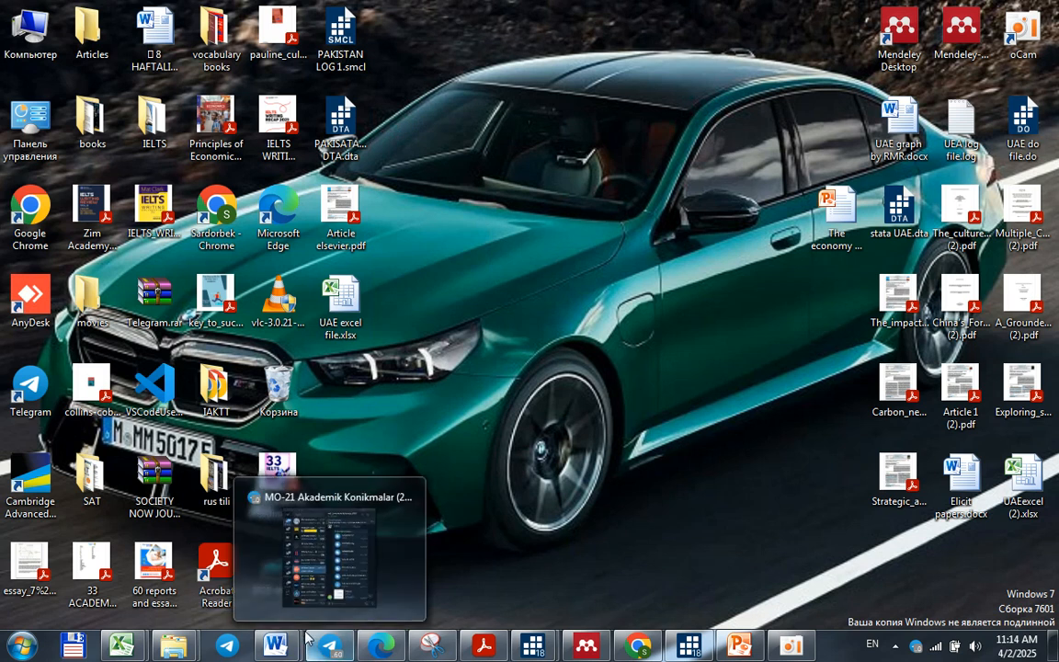
mouse_move(786, 655)
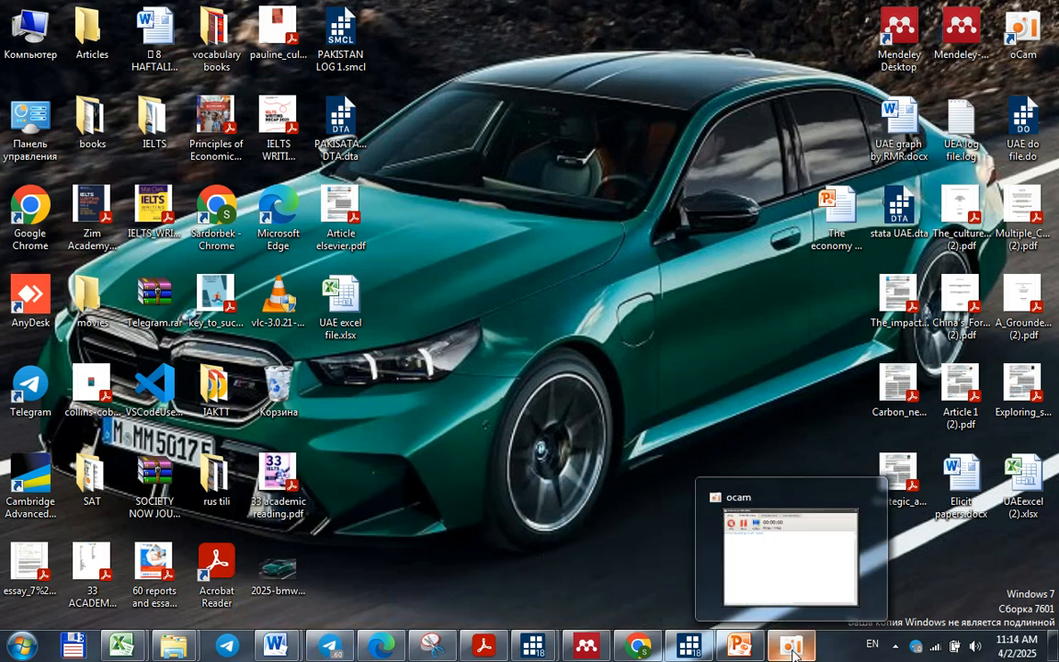
left_click(792, 648)
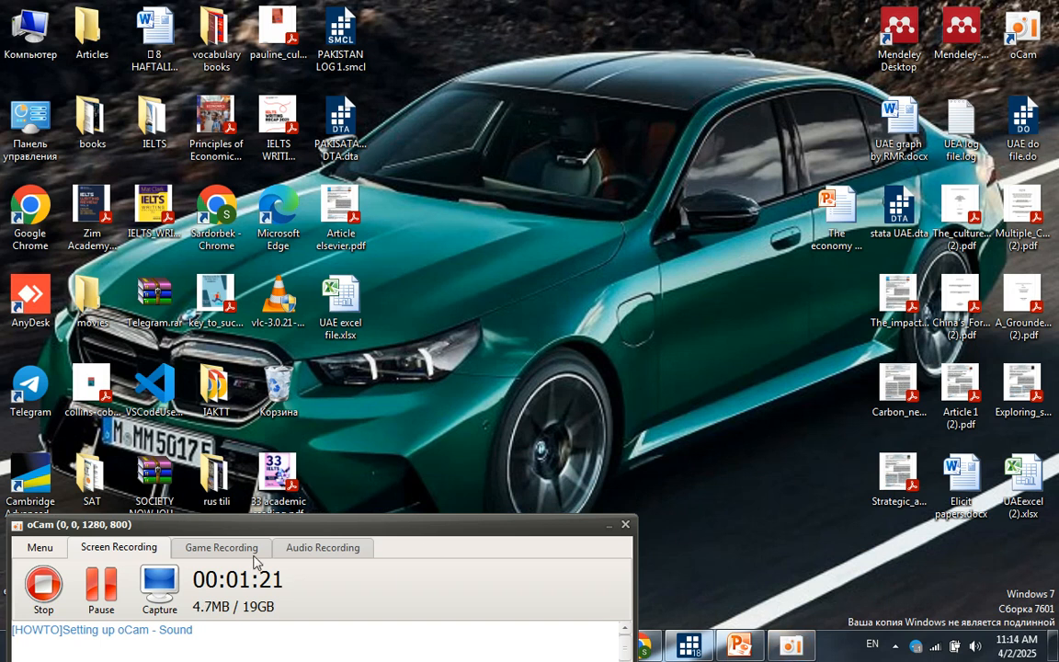
left_click(85, 588)
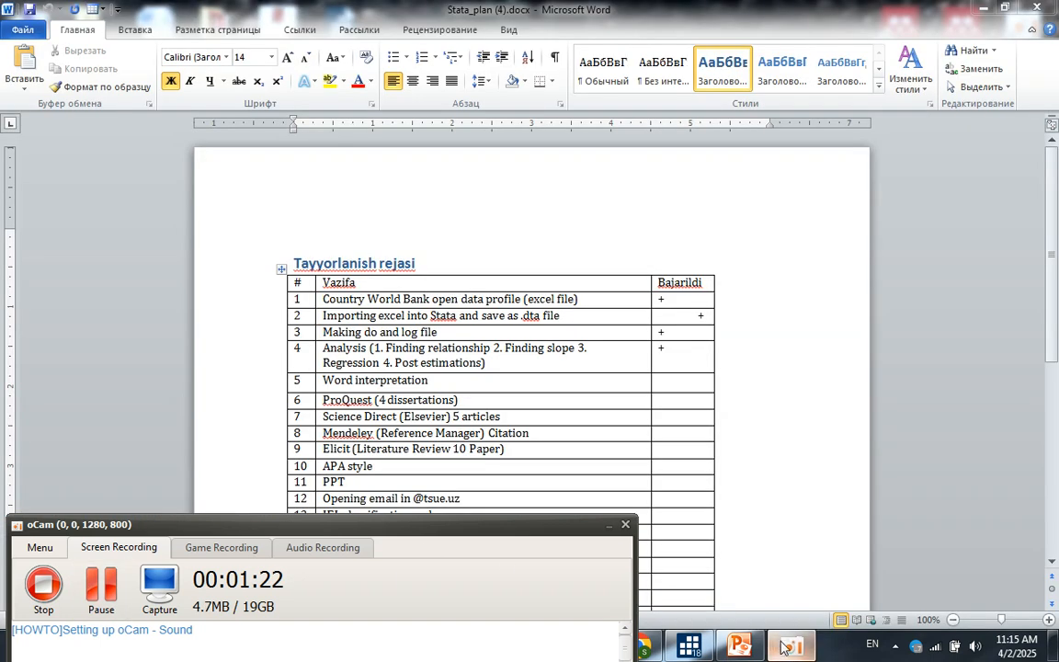
Switch to the Stata_plan document in Word and clear the plus marks from the Bajarildi cells of tasks 1 to 4
left_click(641, 538)
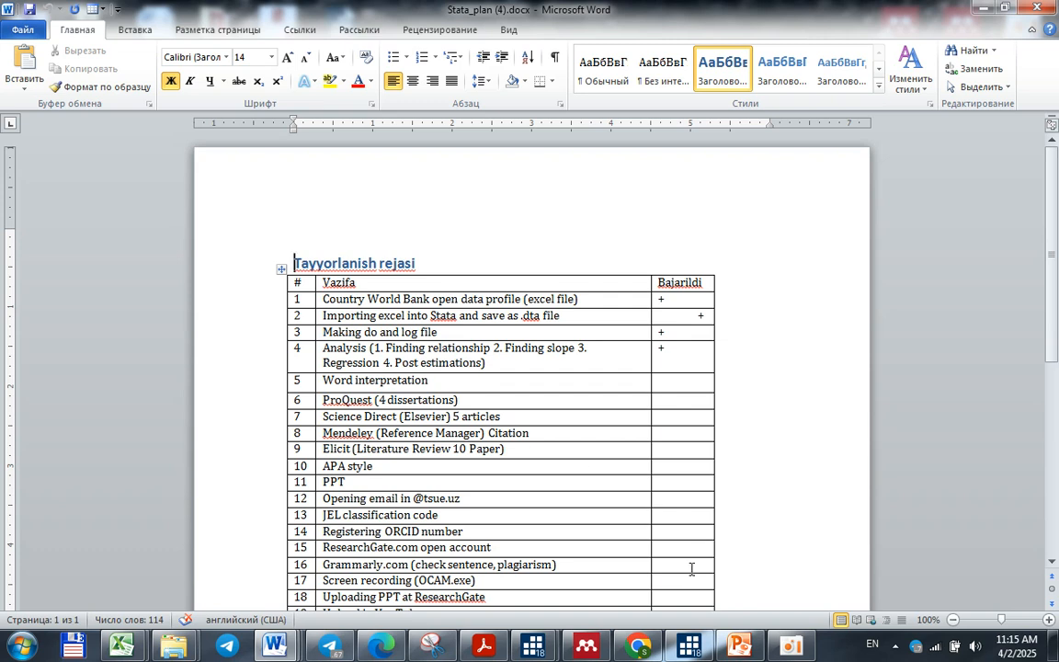
left_click(789, 648)
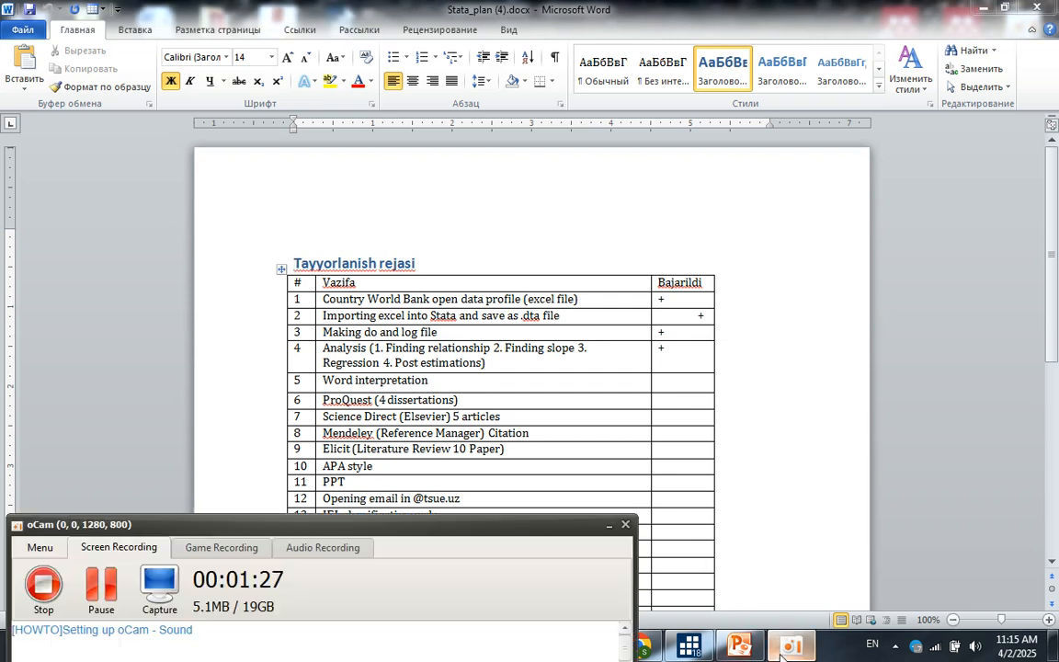
left_click(779, 653)
left_click(681, 356)
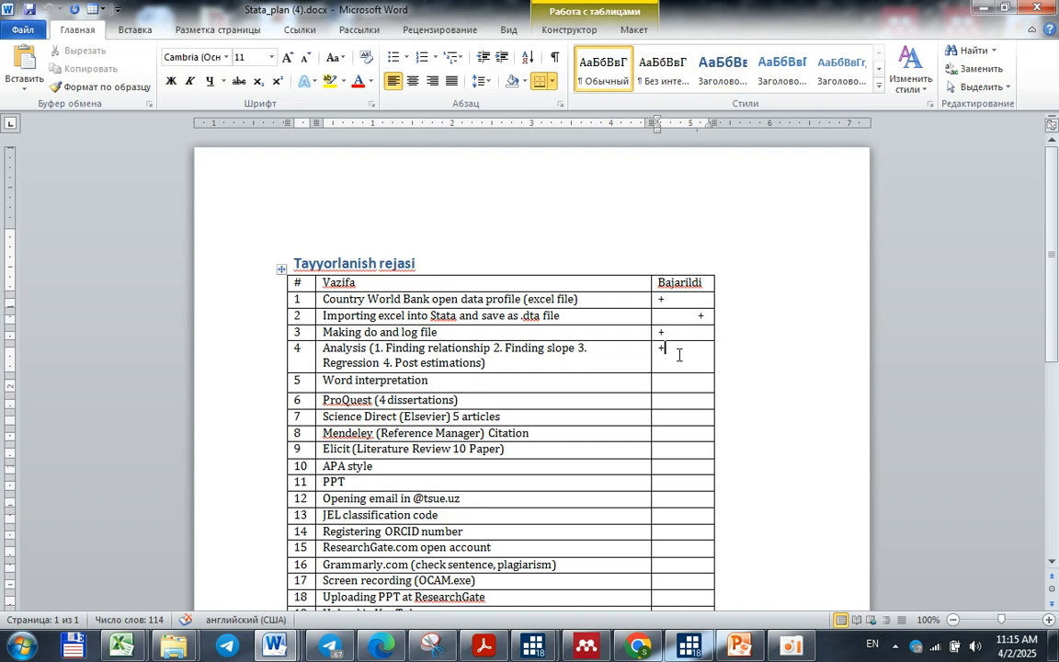
key("BackSpace")
left_click(688, 334)
key("BackSpace")
left_click(704, 315)
key("BackSpace")
left_click(669, 299)
key("BackSpace")
Return to the world bank data search results in Chrome and open the World Bank Open Data site
key("alt+Tab")
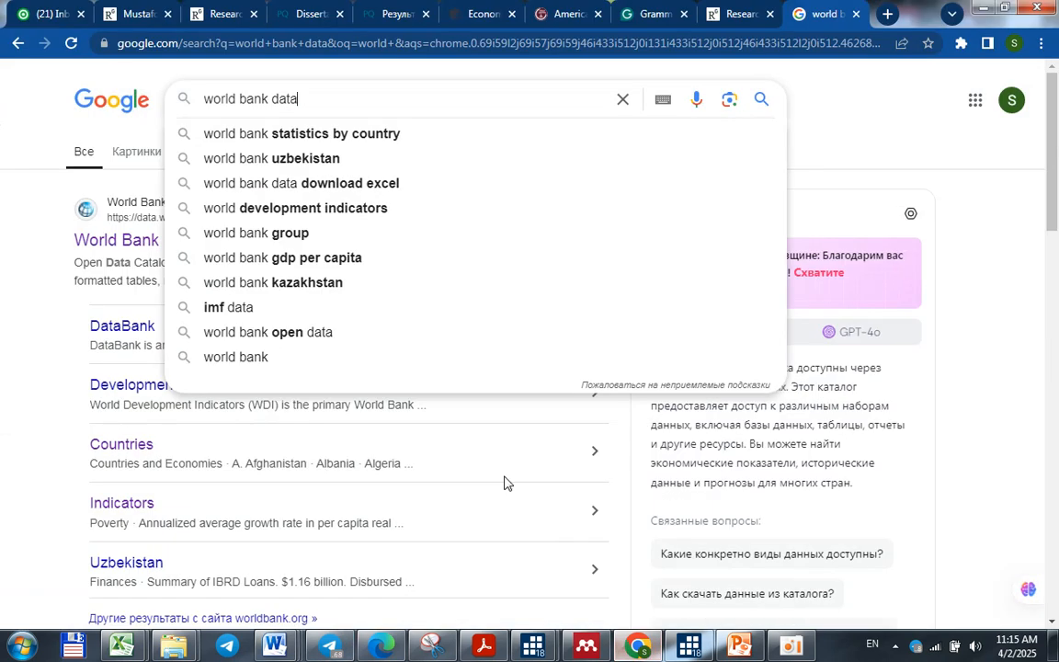
left_click(46, 290)
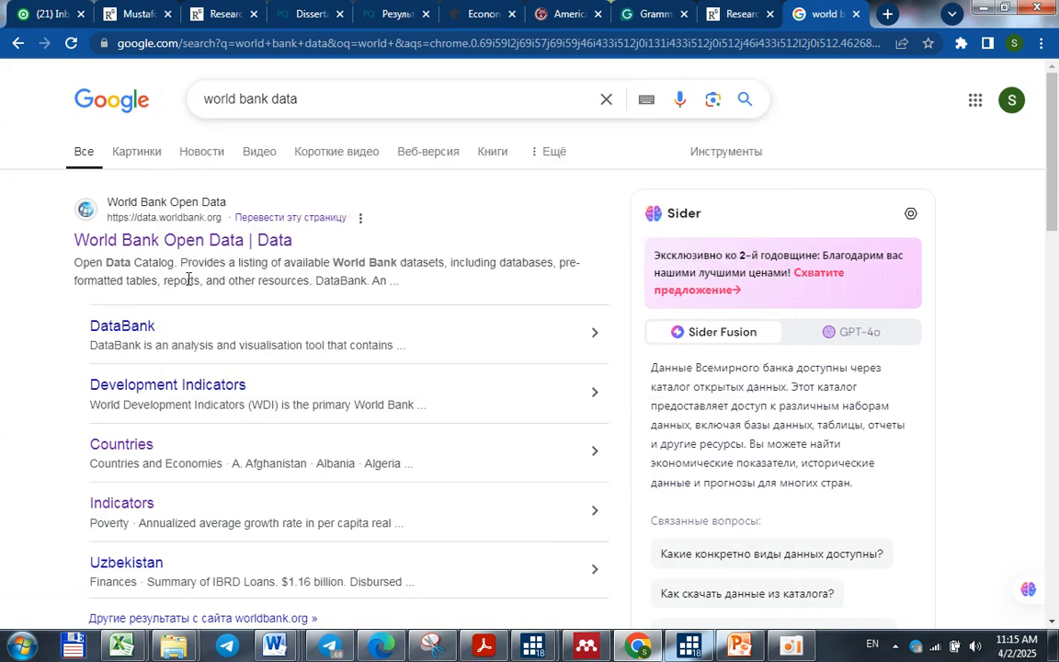
left_click(273, 244)
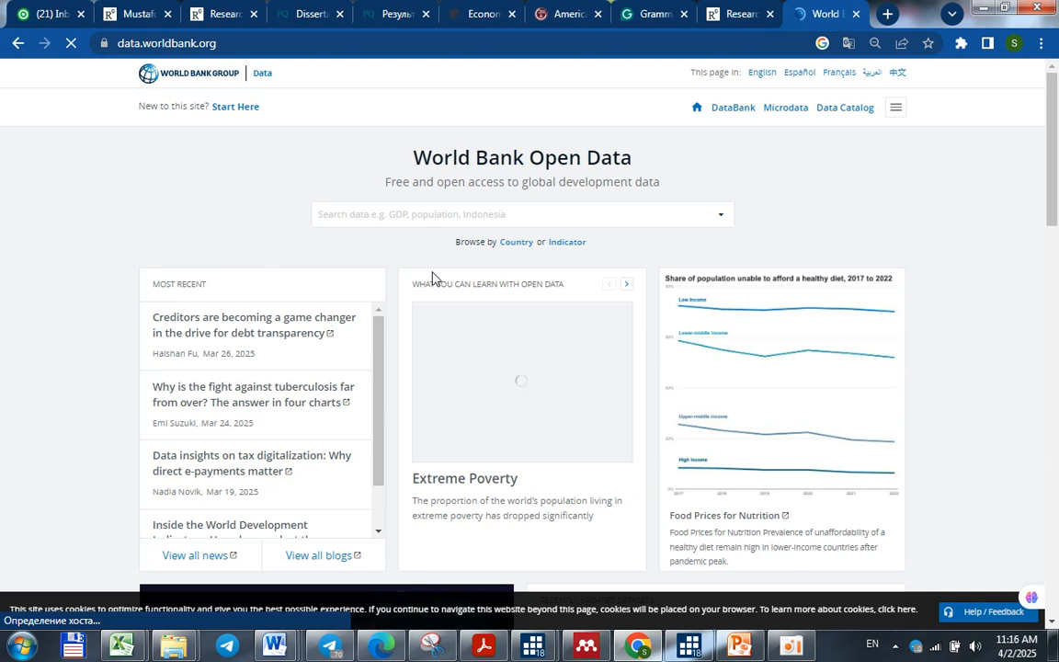
Browse the countries starting with U, open United Arab Emirates and download its data in Excel format
left_click(513, 242)
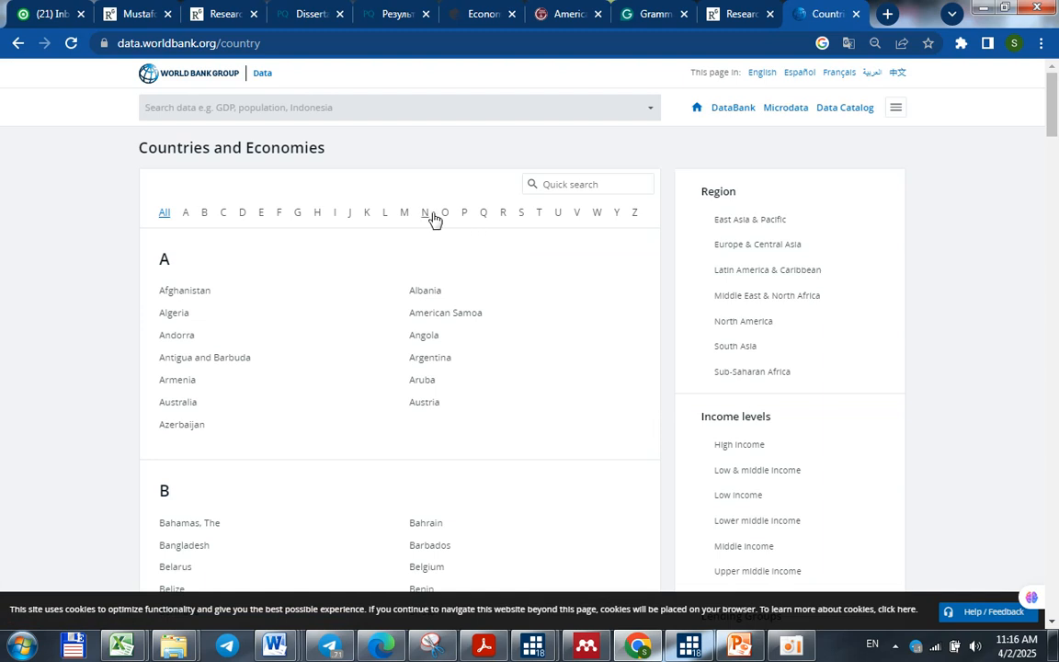
left_click(557, 216)
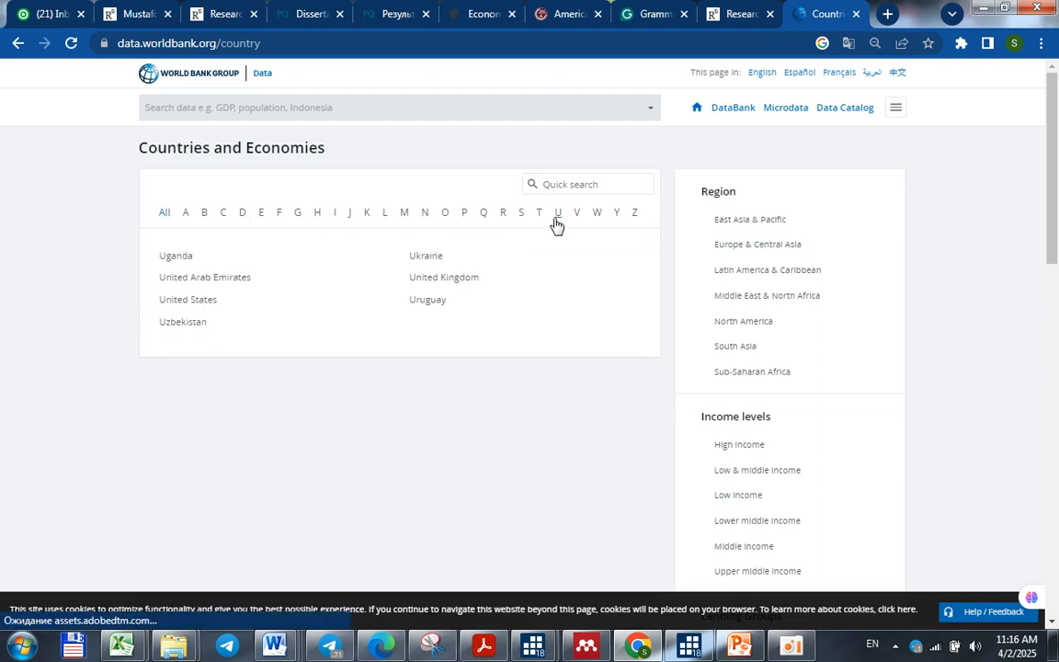
left_click(234, 280)
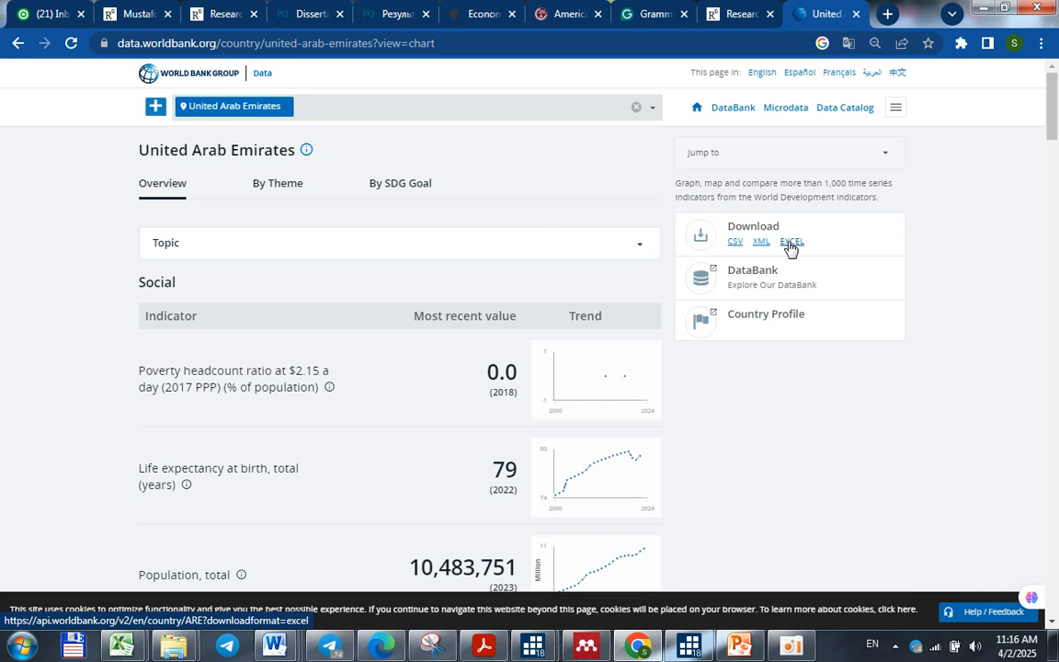
left_click(790, 242)
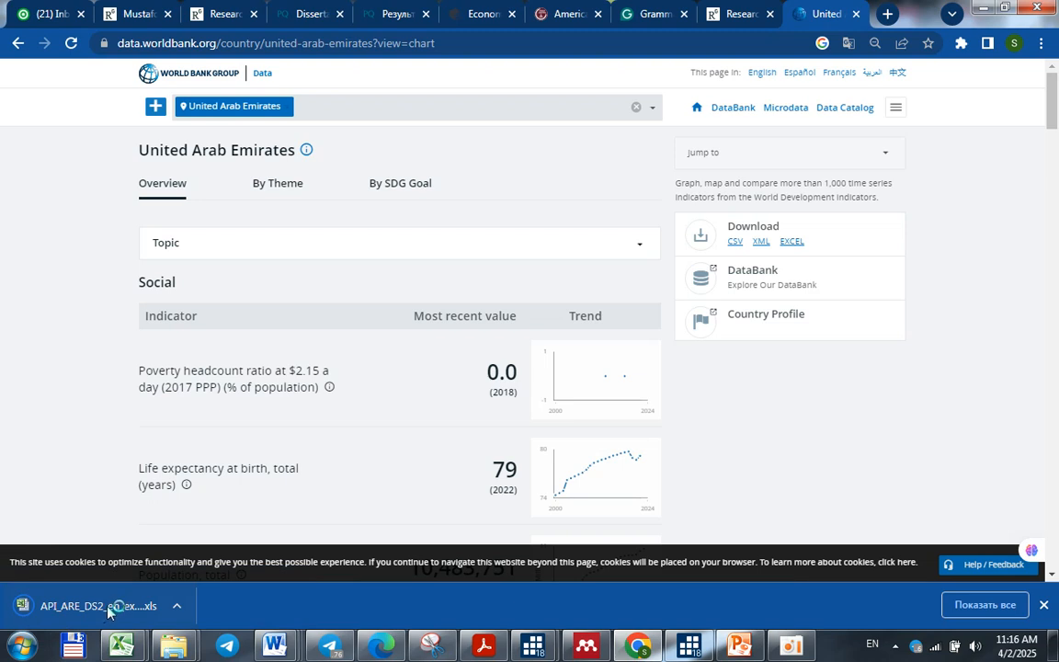
Open the downloaded United Arab Emirates workbook in Excel and display its Data sheet
left_click(107, 608)
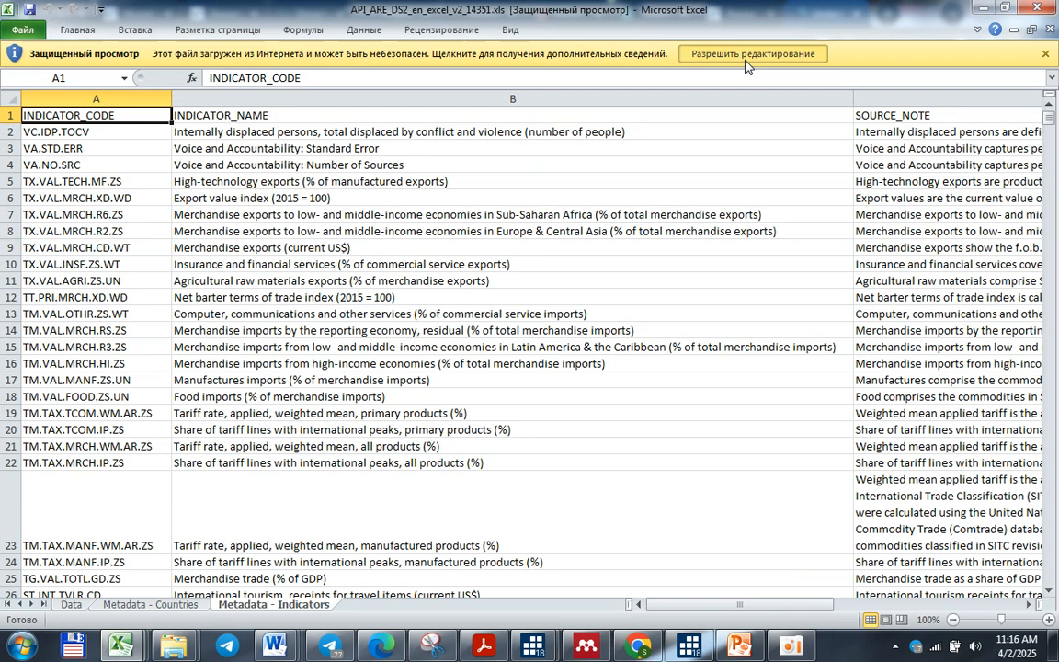
left_click(747, 58)
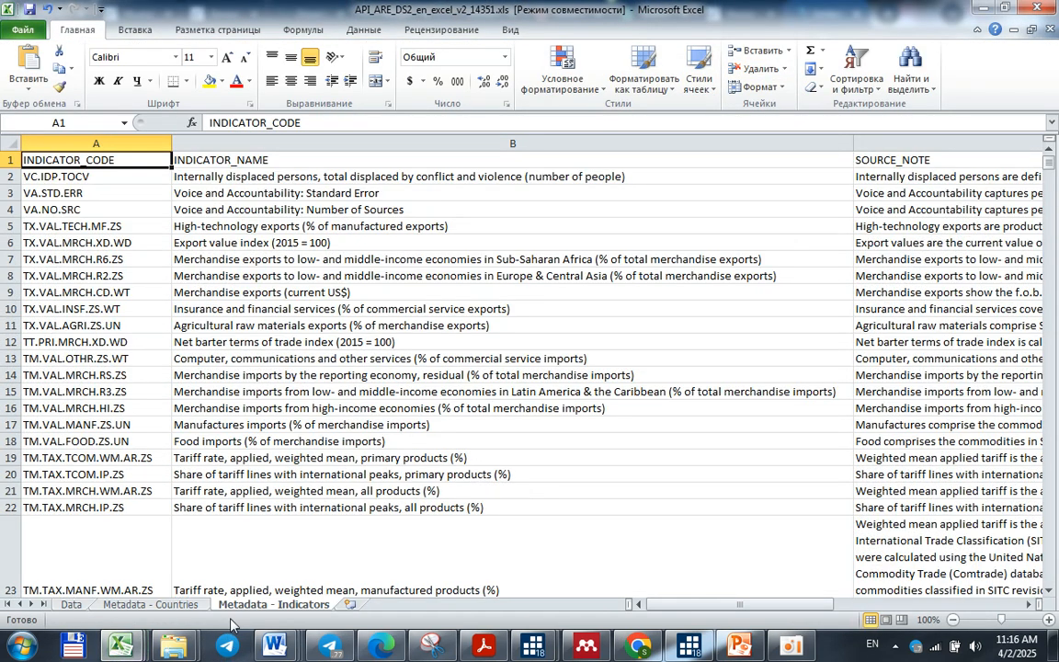
left_click(71, 604)
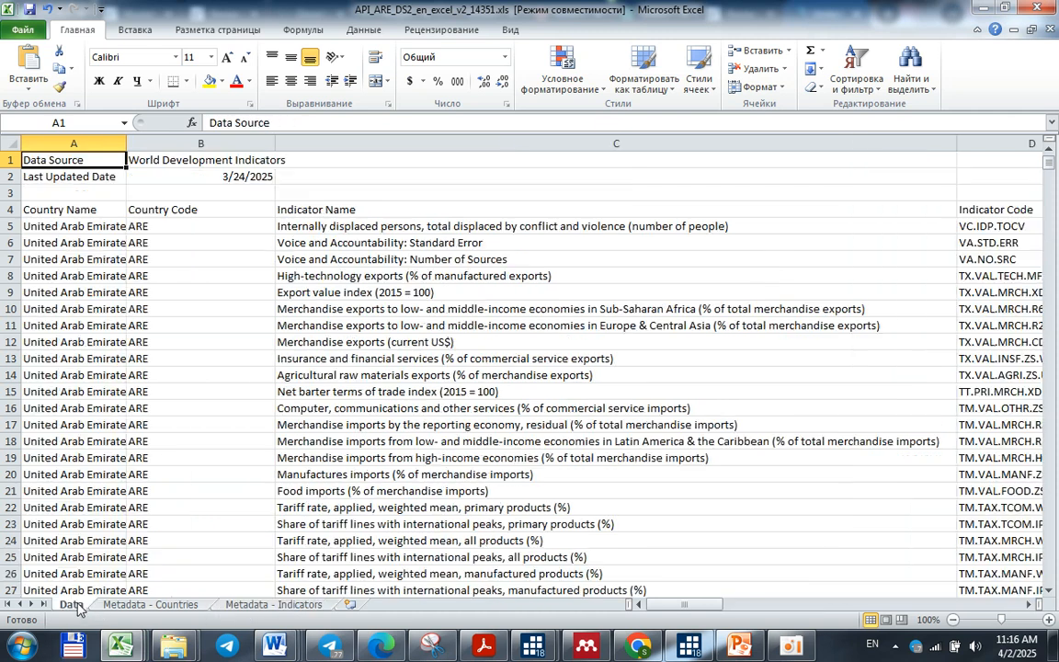
Examine the header row and the list of indicator names on the Data sheet
left_click(61, 209)
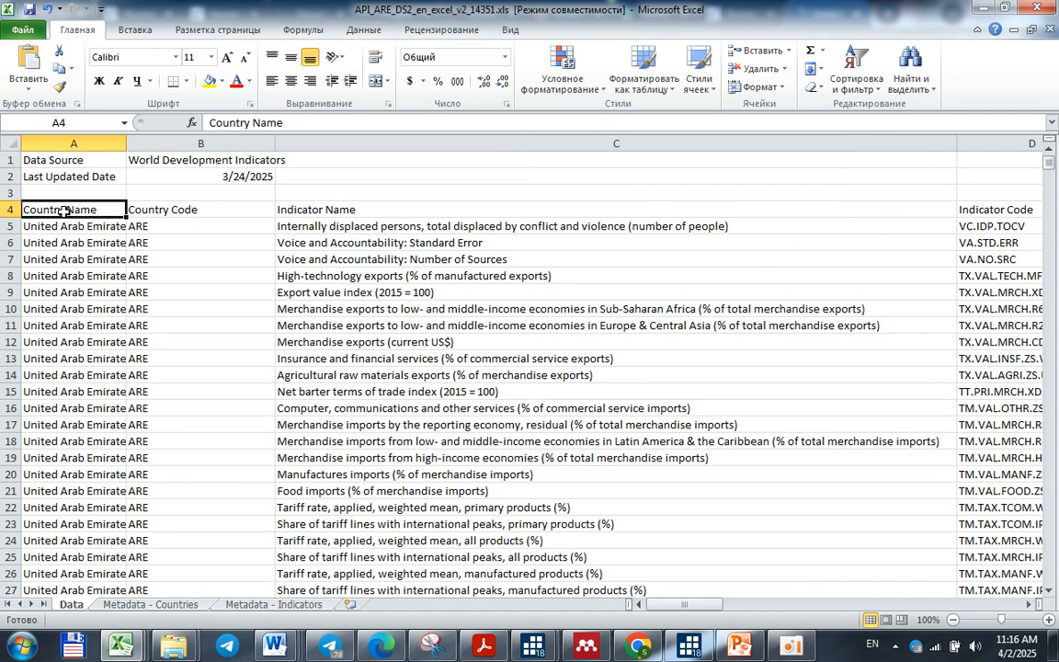
left_click(10, 210)
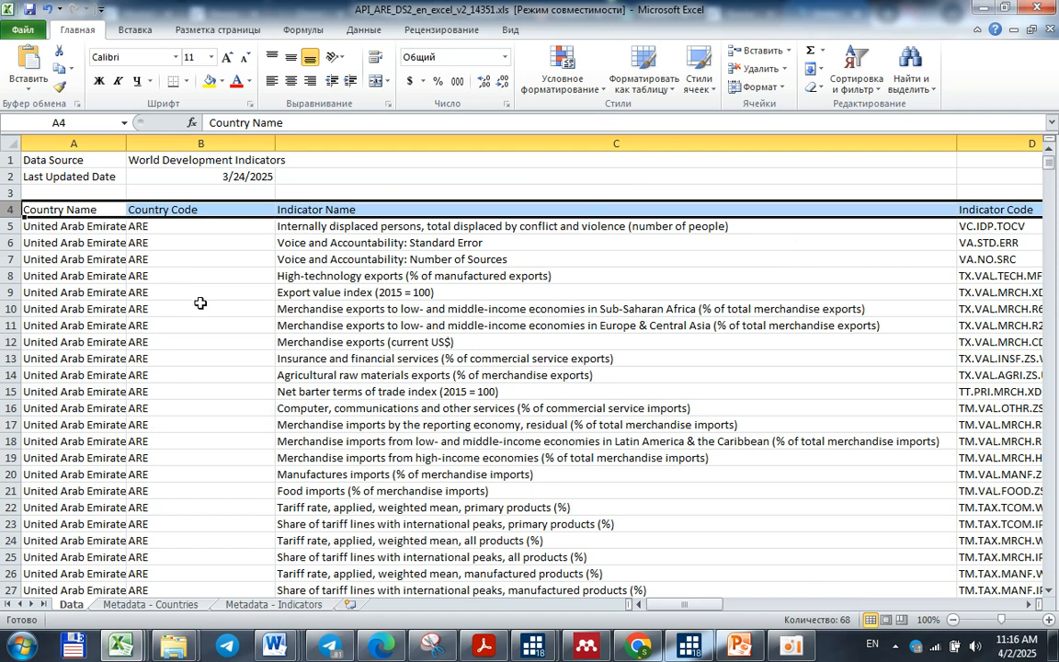
scroll(200, 302, "down", 5)
left_click(286, 227)
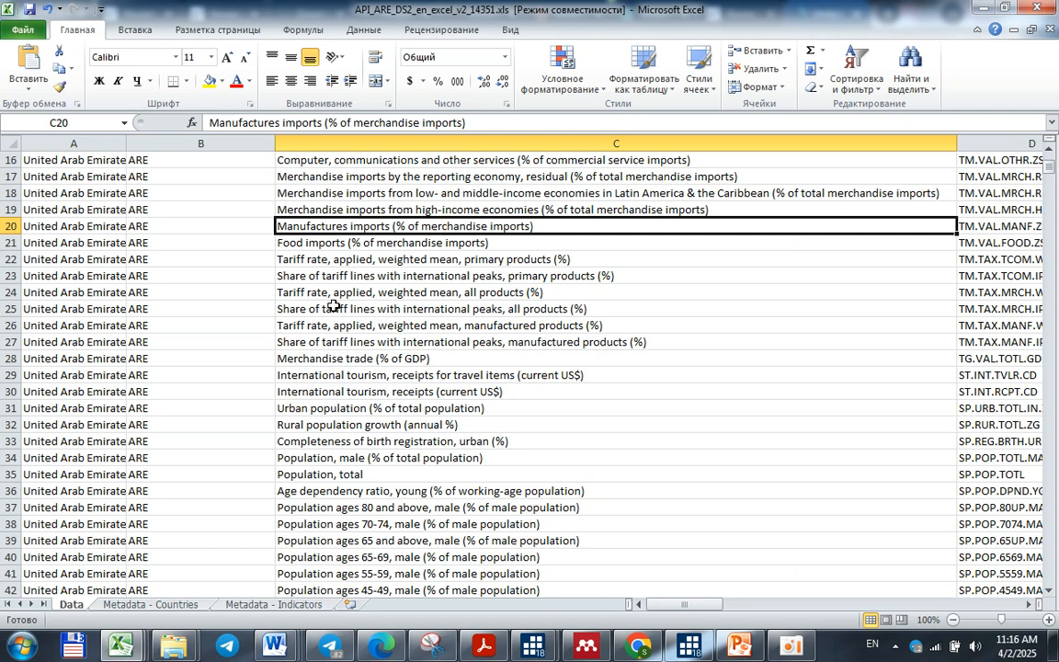
scroll(334, 306, "down", 6)
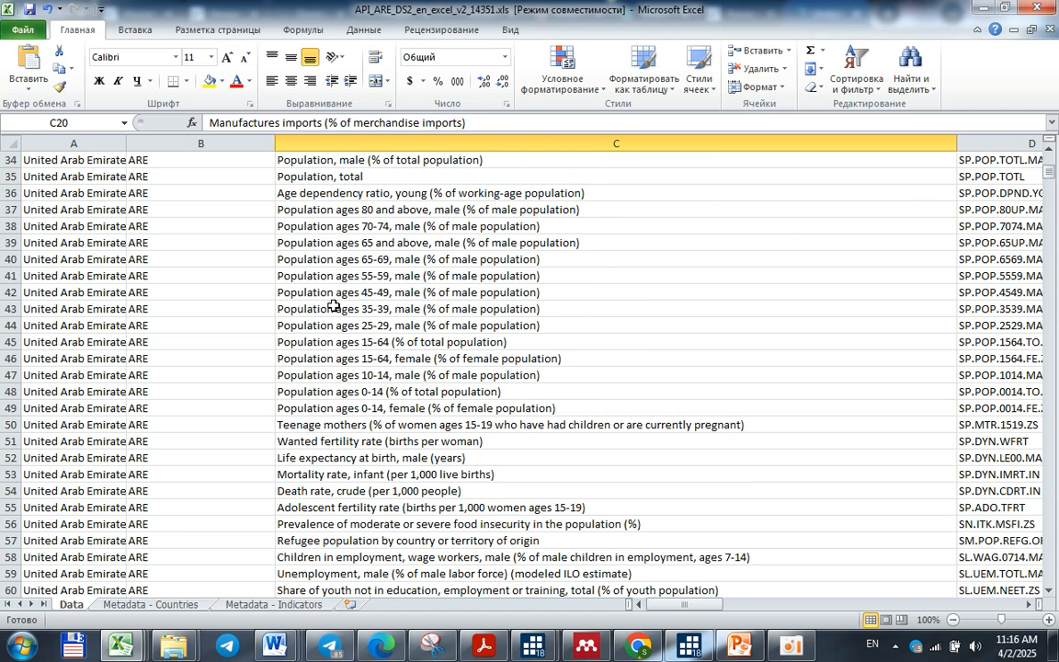
scroll(333, 306, "down", 9)
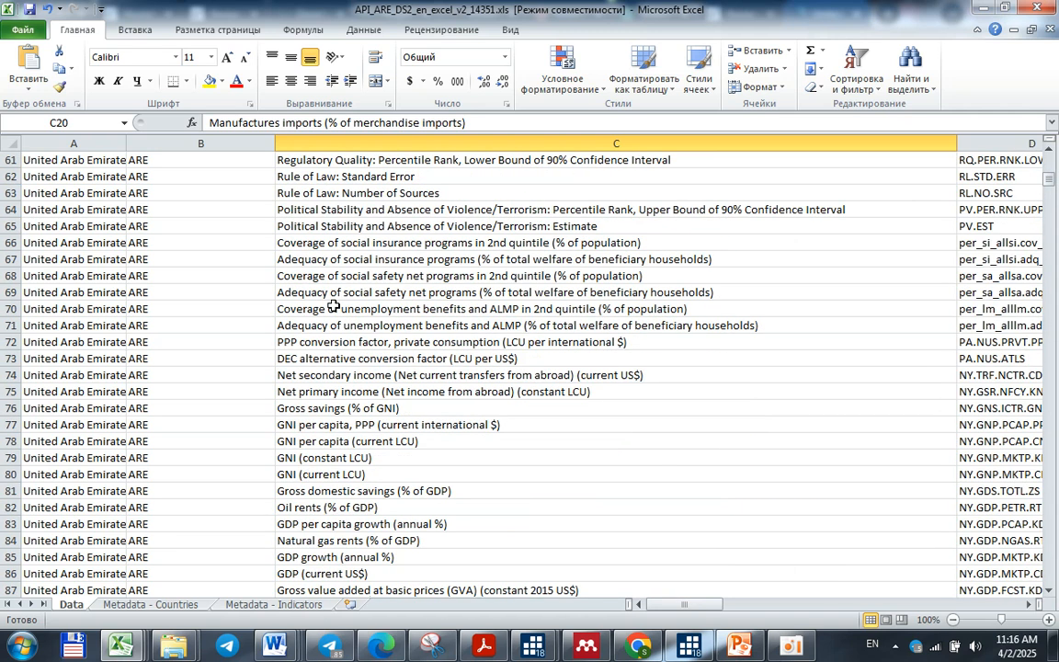
scroll(334, 306, "down", 10)
scroll(333, 276, "up", 1)
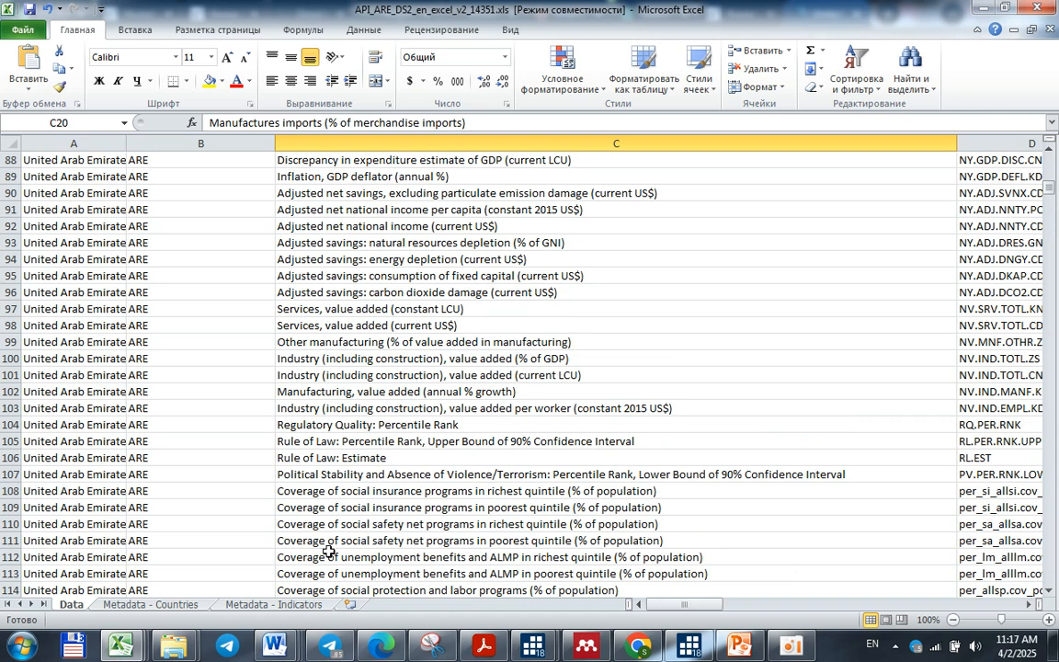
scroll(377, 439, "down", 6)
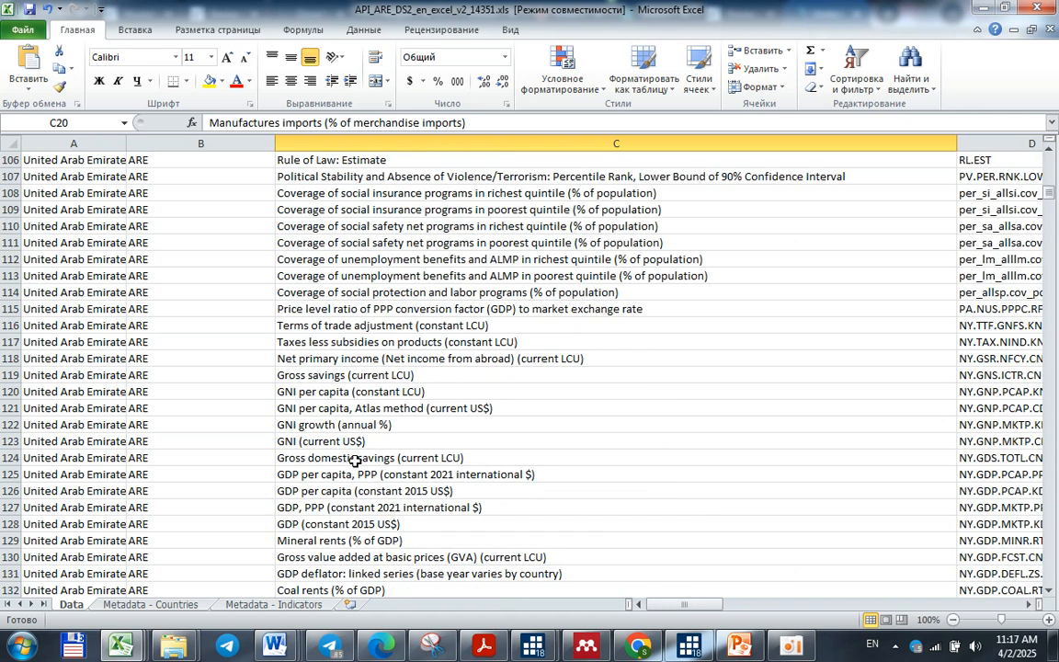
Return to the Stata_plan document in Word and mark task 1, the World Bank data profile, with a plus
left_click(982, 9)
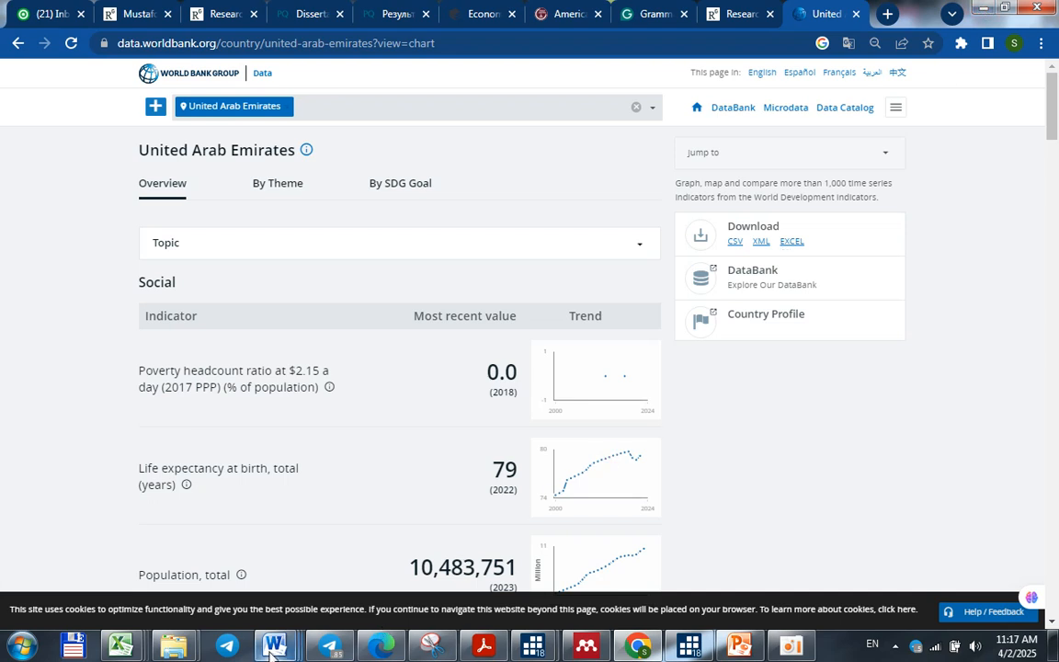
mouse_move(272, 651)
left_click(400, 541)
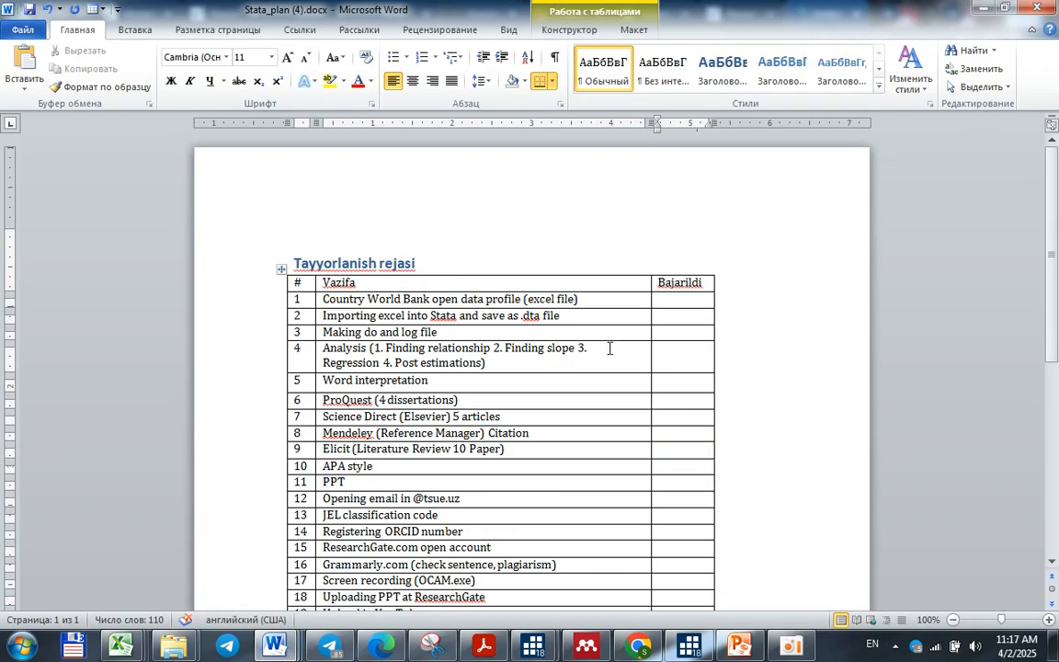
type("+")
Switch to Stata and begin a formatted log saved on the desktop as UAE LOG
left_click(533, 646)
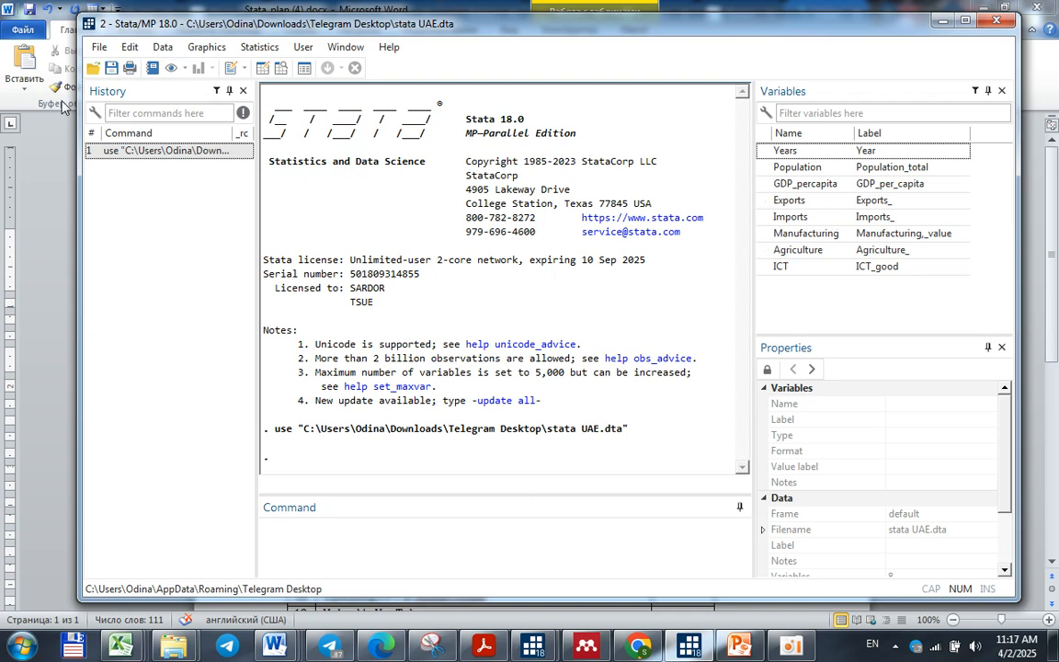
left_click(98, 48)
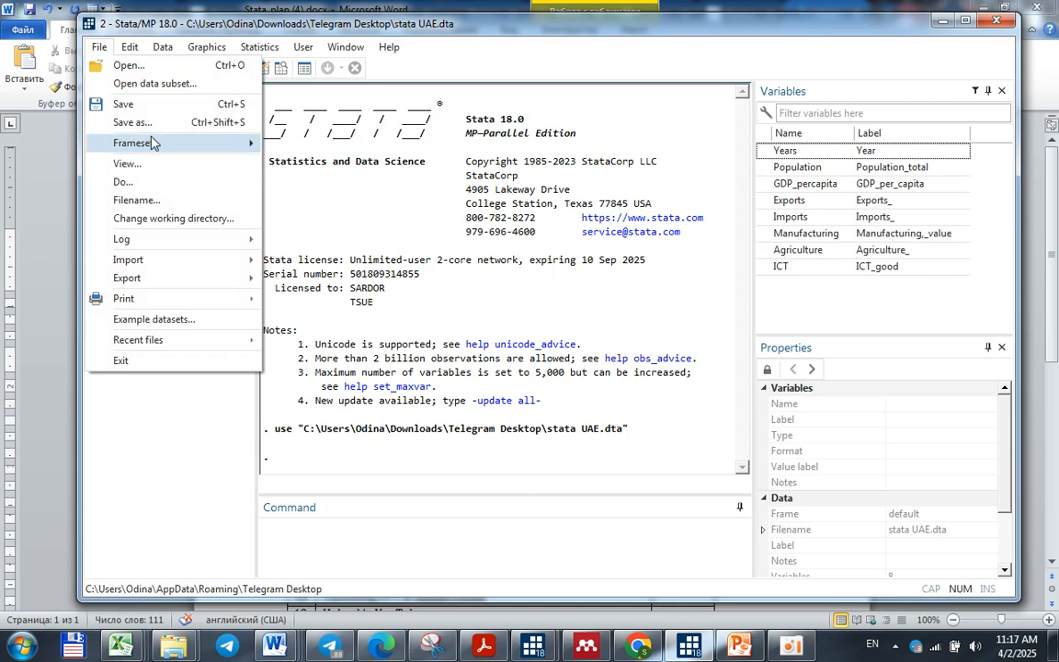
mouse_move(199, 239)
left_click(305, 240)
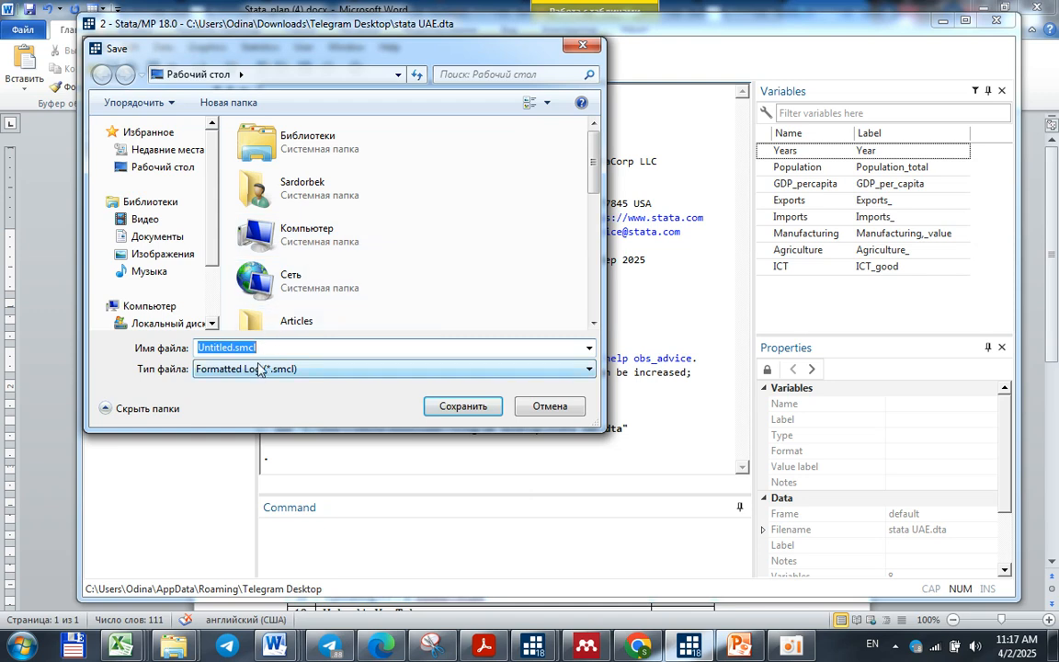
left_click_drag(595, 161, 596, 198)
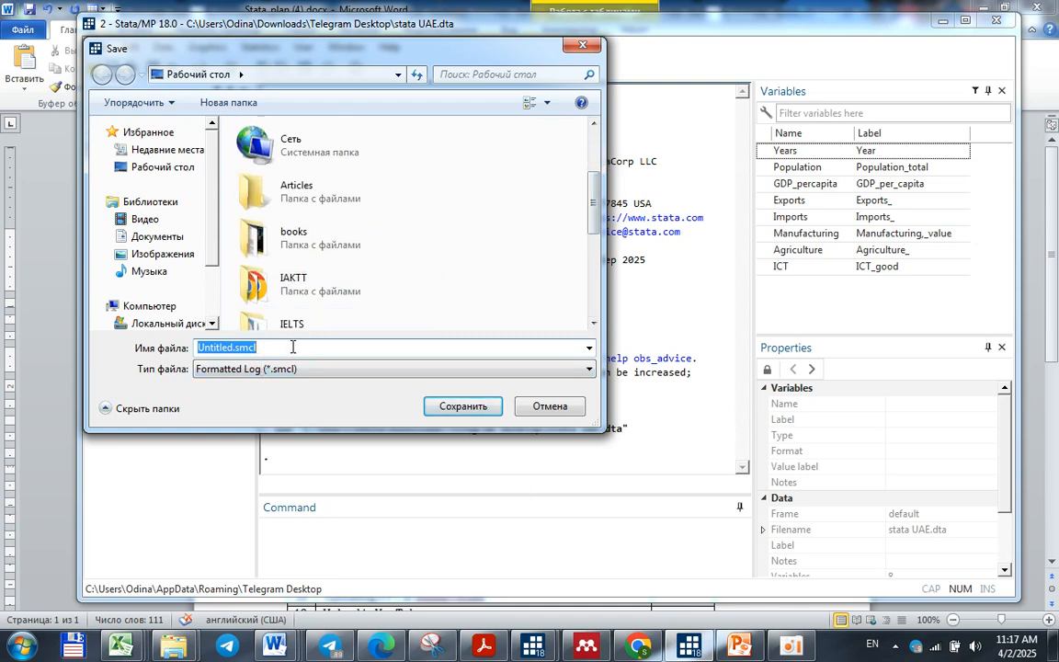
type("UAE L")
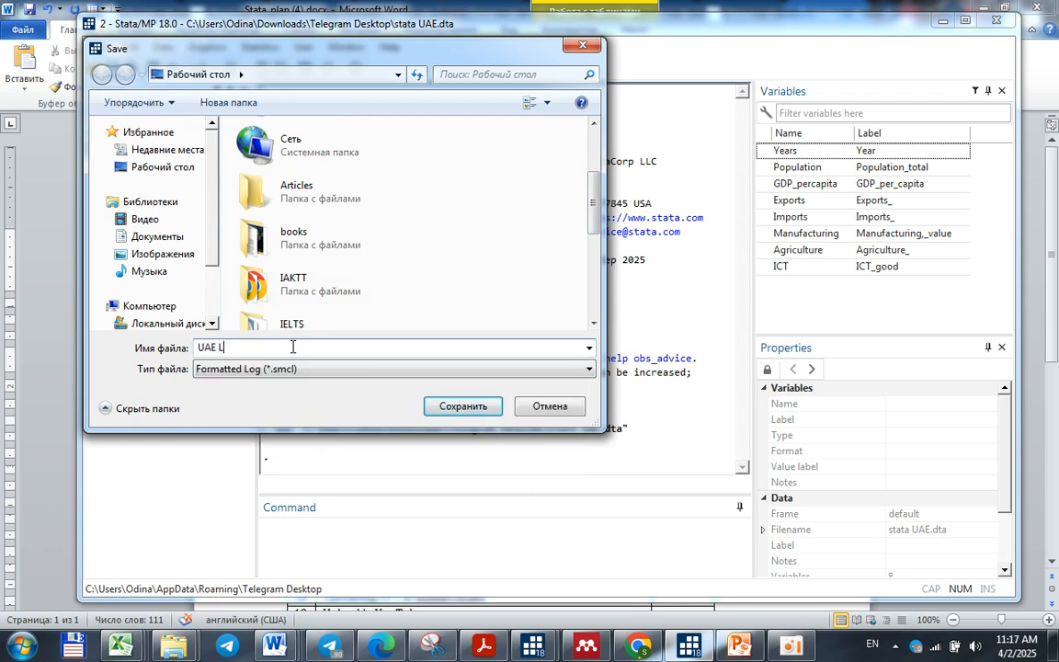
type("OG")
key("Return")
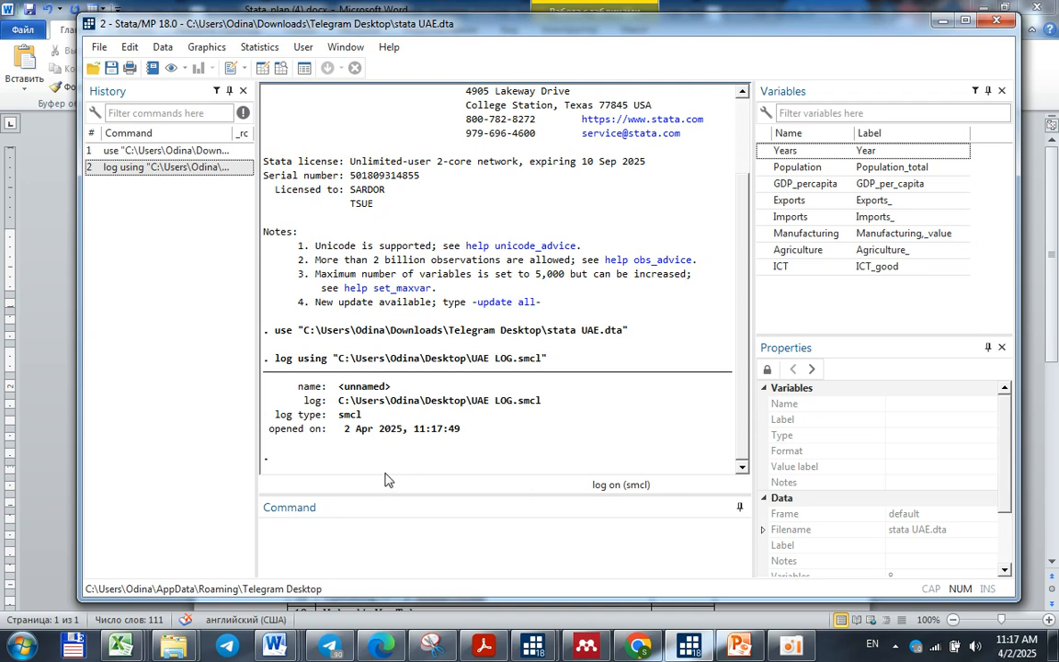
Set up an Excel import of UAEexcel (2).xlsx from the desktop with the first row as variable names, and dismiss it without importing
left_click(799, 296)
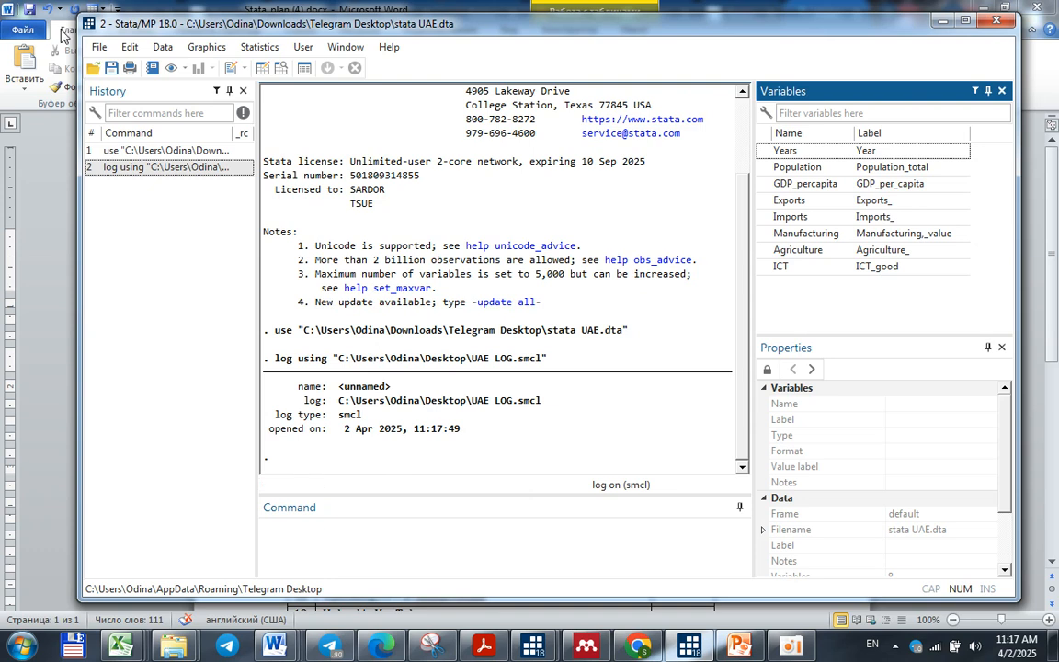
left_click(90, 51)
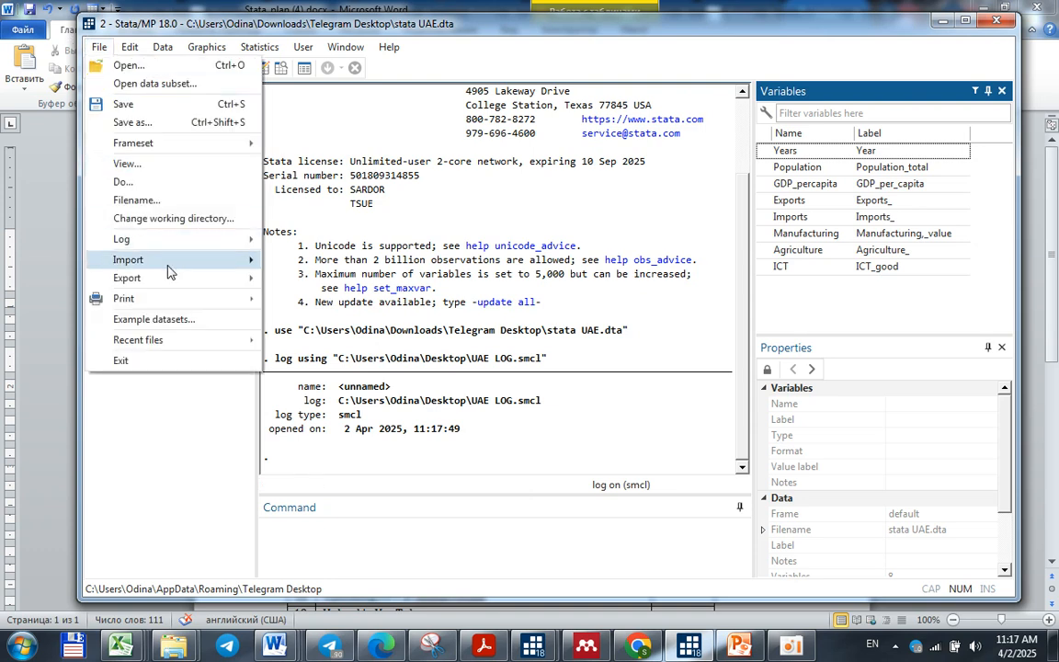
mouse_move(156, 259)
left_click(311, 265)
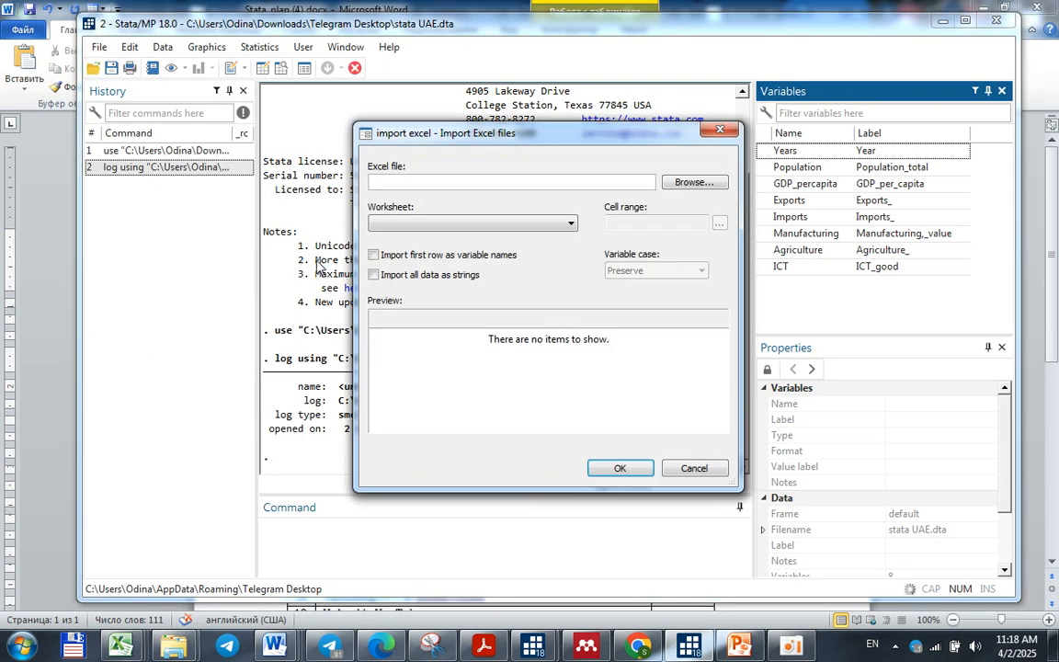
left_click(705, 183)
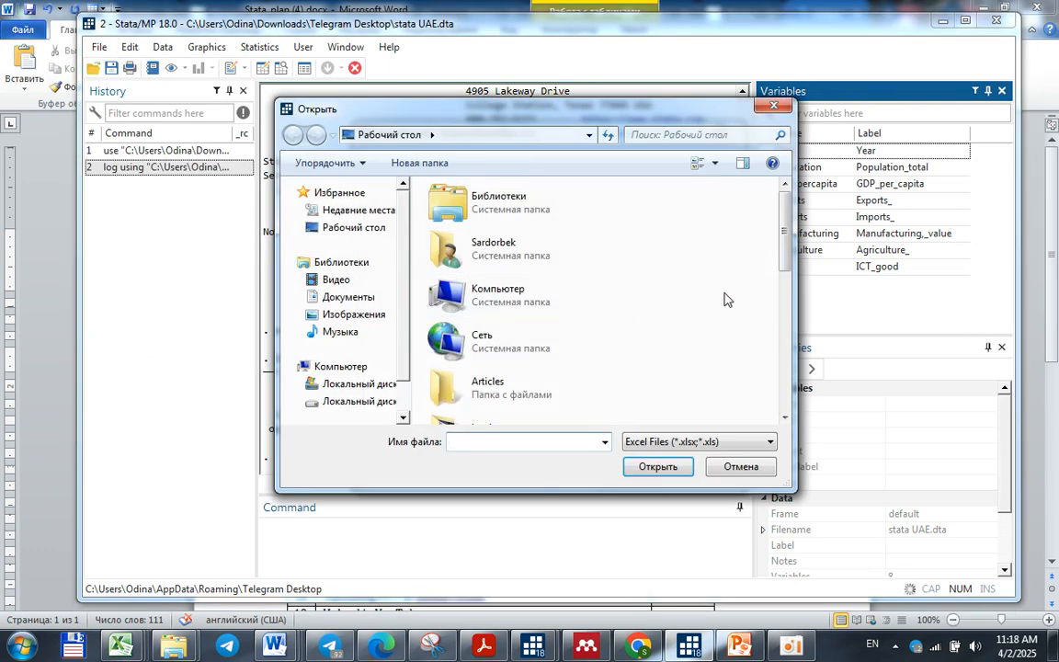
scroll(598, 349, "down", 5)
left_click(515, 397)
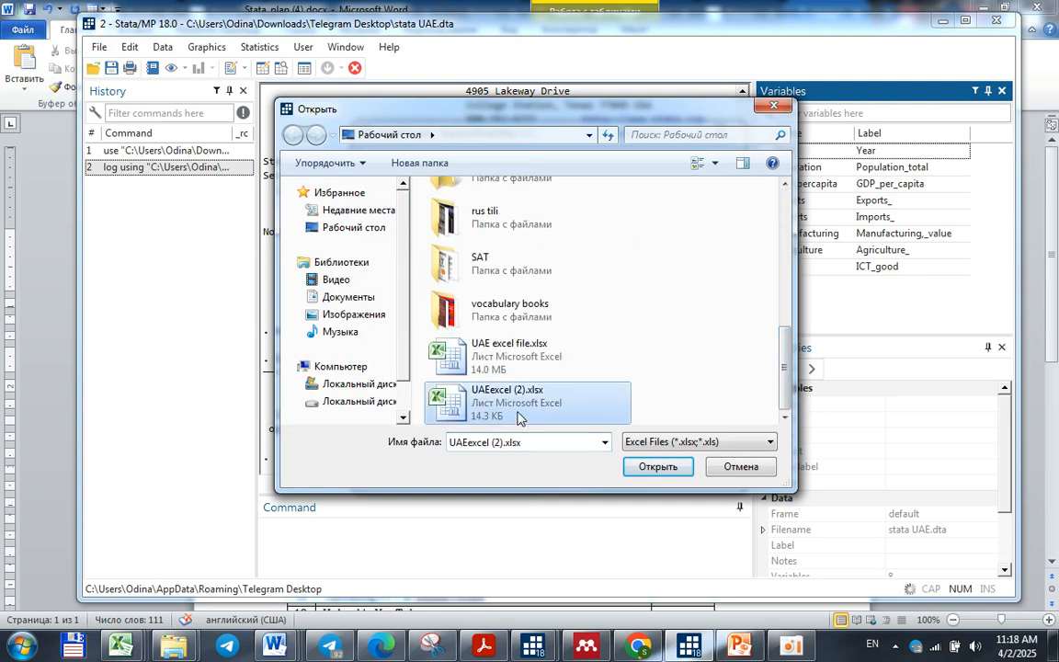
left_click(657, 467)
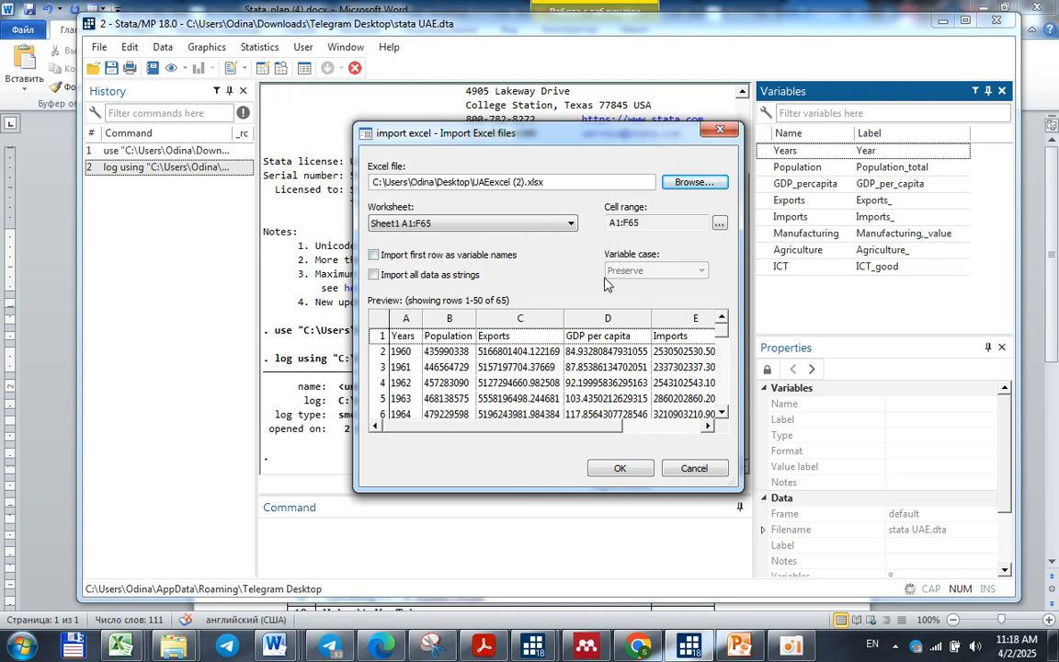
left_click(374, 256)
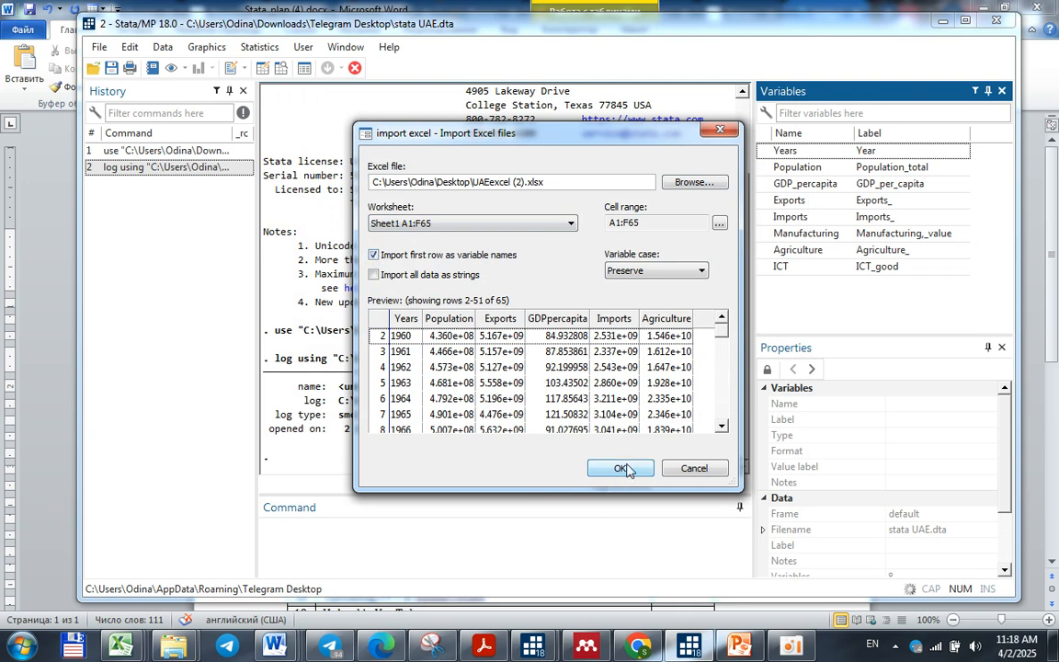
left_click(720, 129)
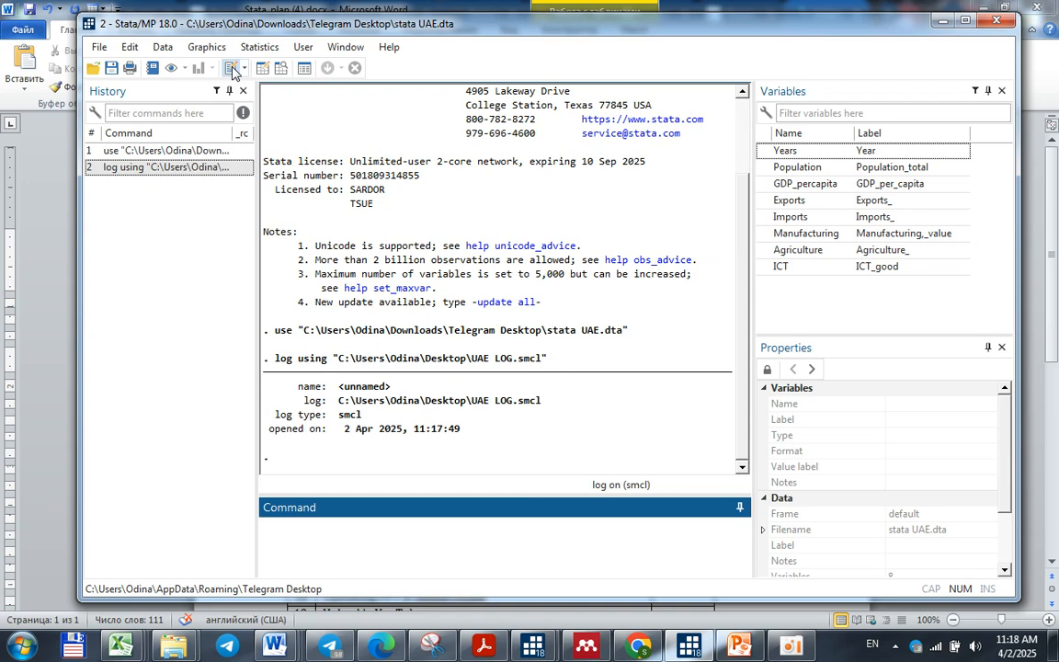
Open UAE do file.do from the desktop in the Do-file Editor and place the cursor on the tsset Years line
left_click(93, 67)
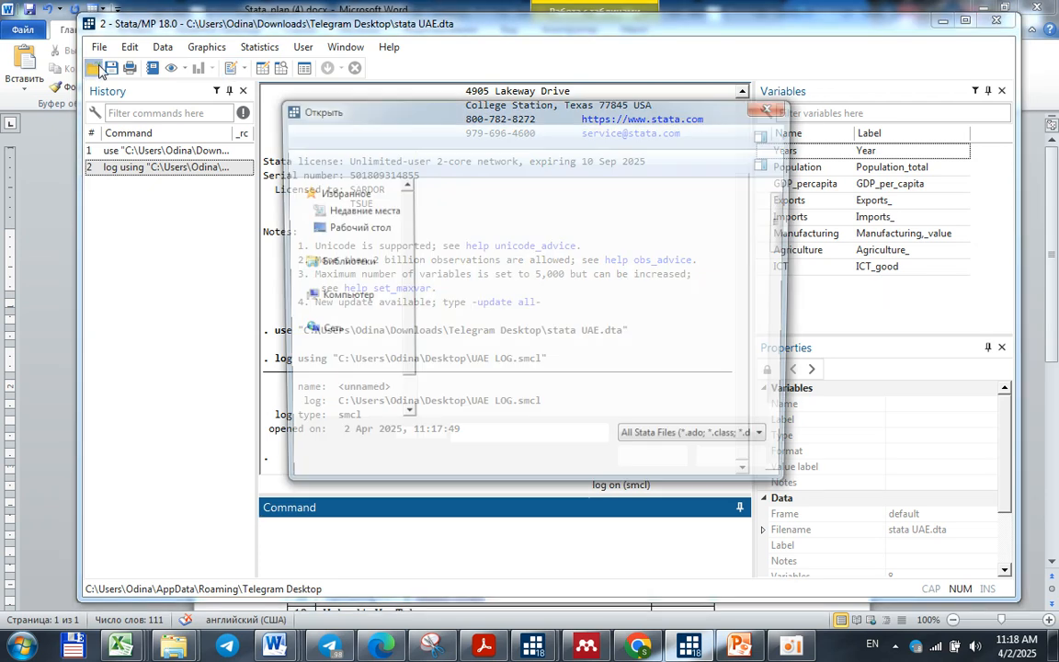
left_click_drag(786, 232, 783, 405)
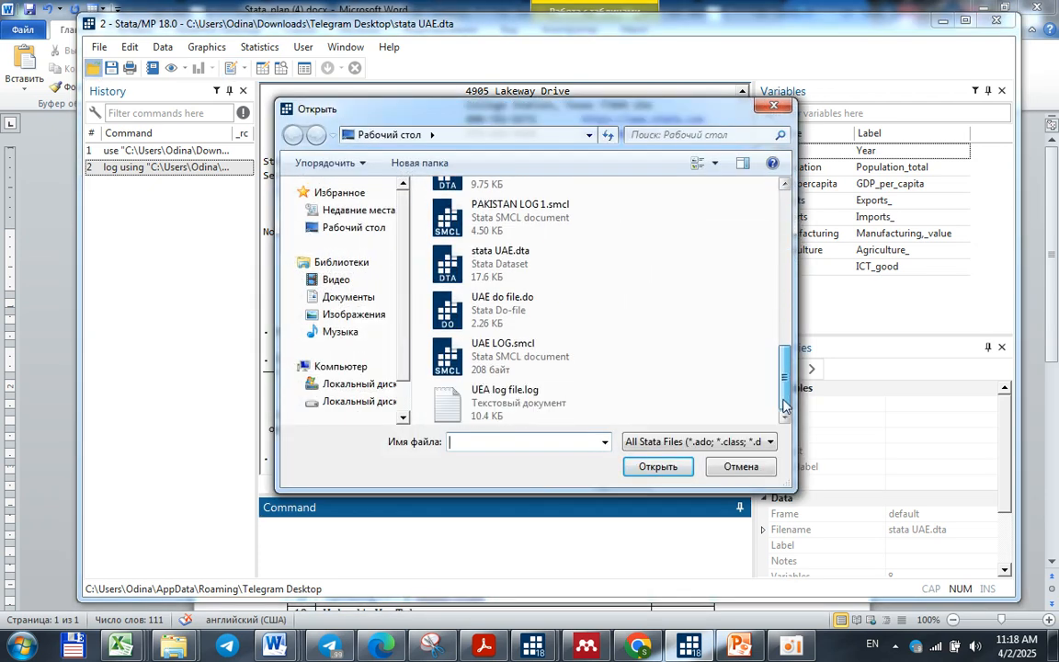
left_click(506, 323)
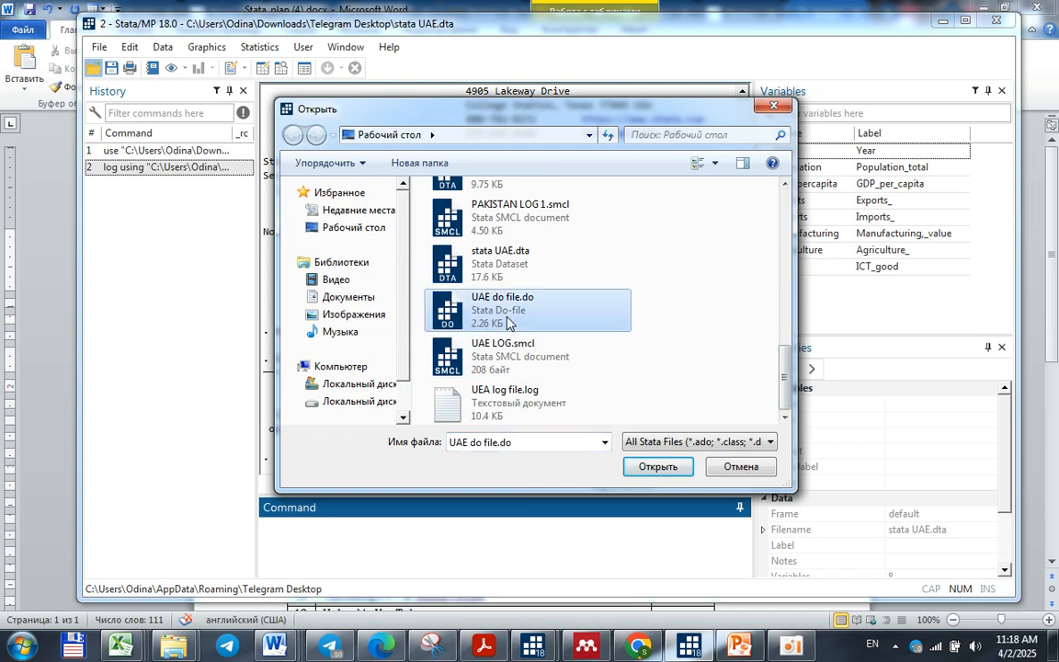
left_click(657, 467)
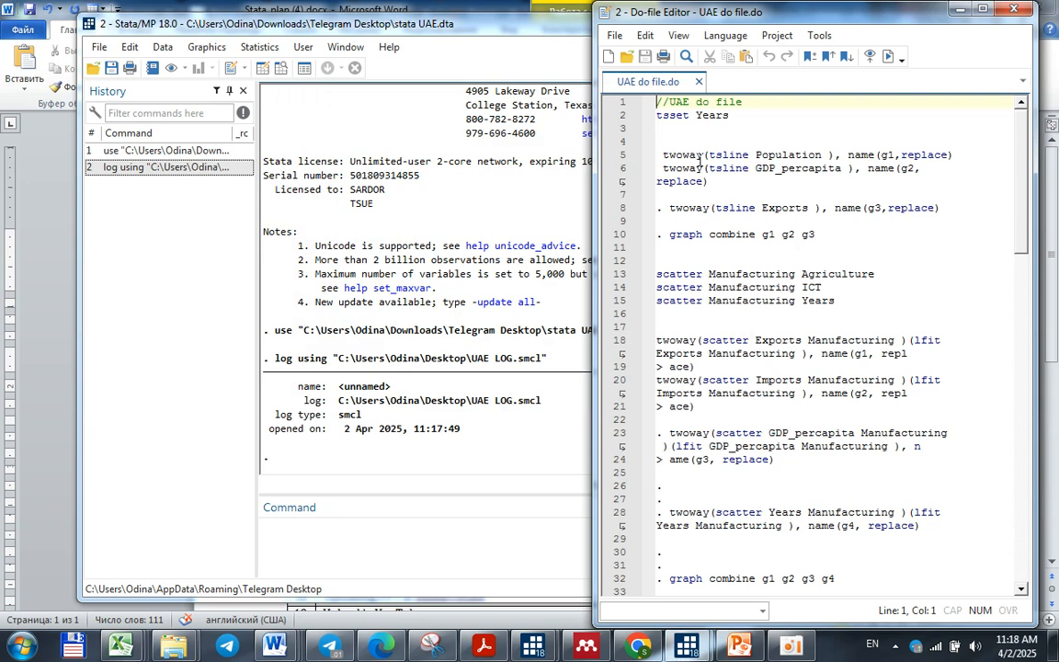
left_click(737, 115)
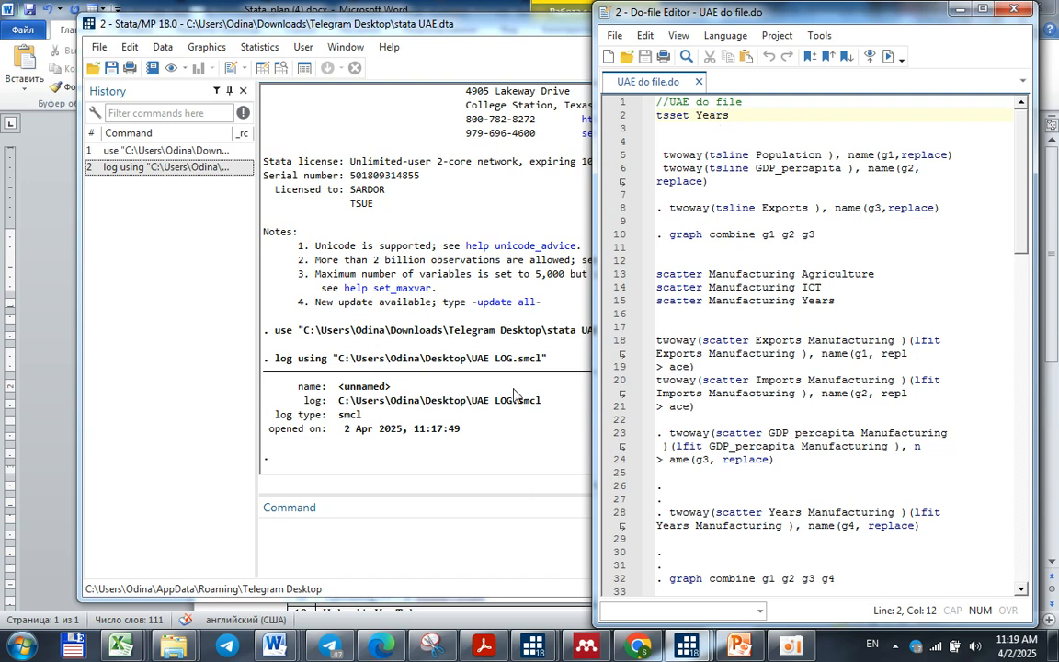
Install the asdoc package from SSC in the main Stata window
left_click(423, 537)
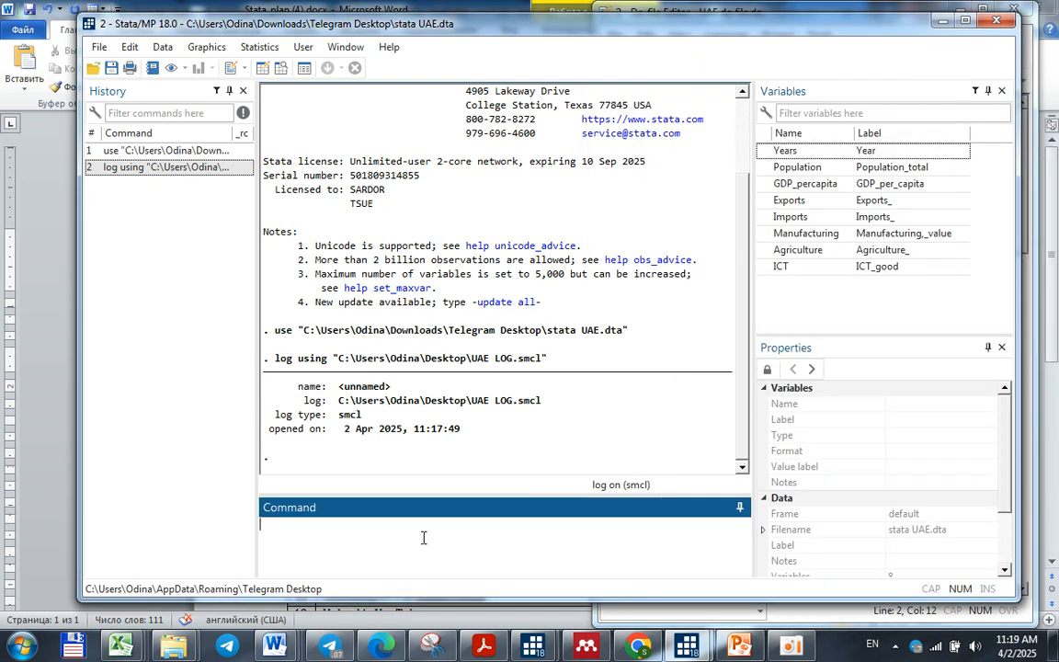
type("ssc instal asdoc")
key("Return")
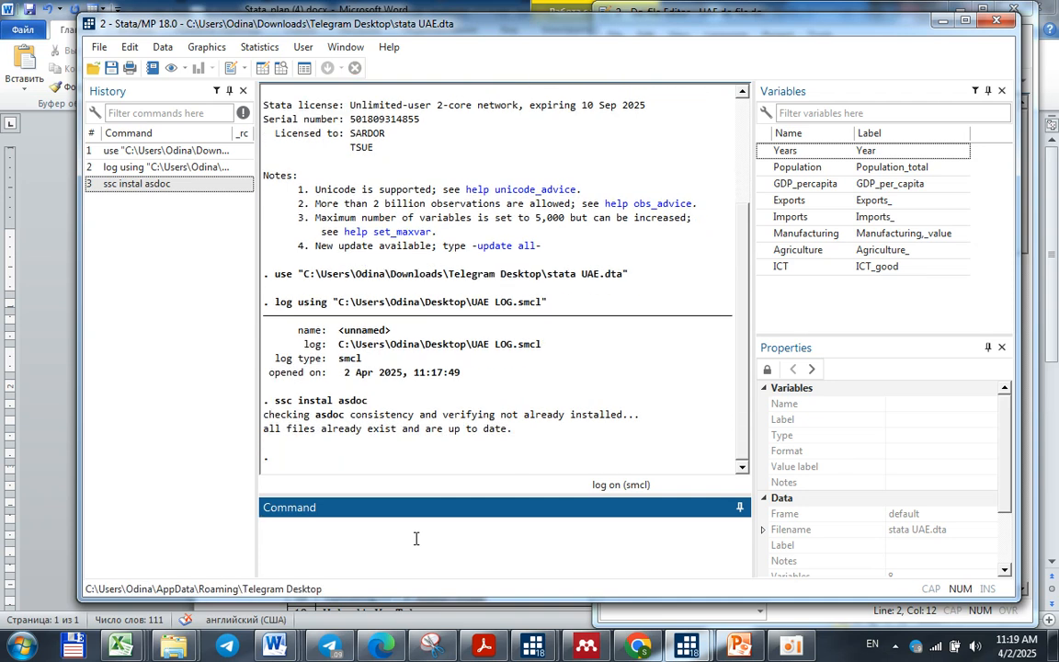
Browse the stata UAE dataset with a widened data grid, and return to the main Stata window at full size
key("Return")
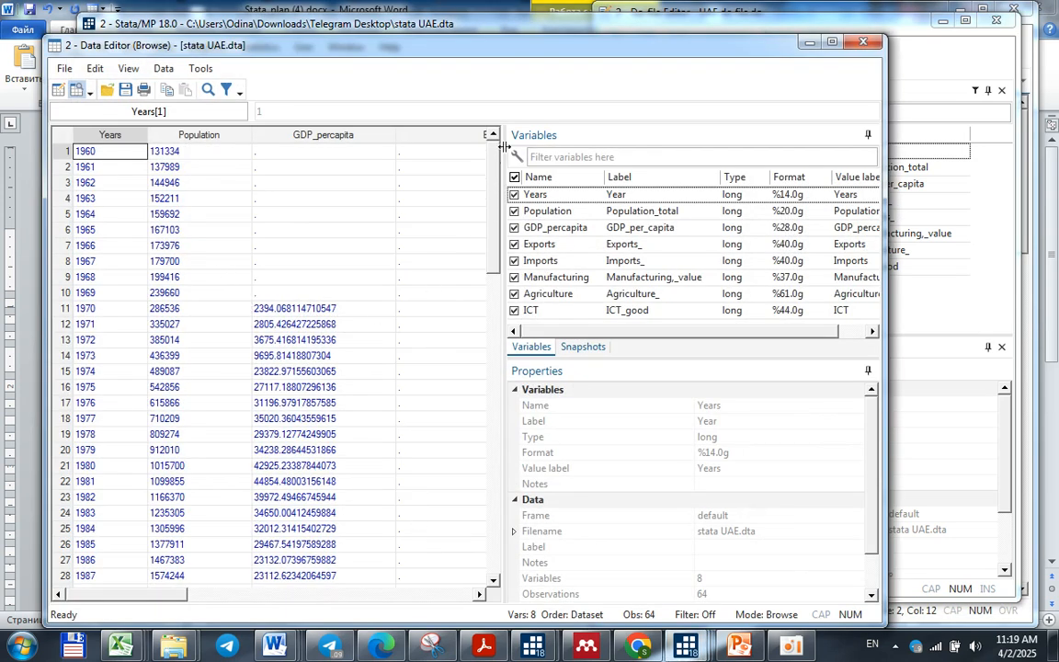
left_click_drag(503, 294, 643, 296)
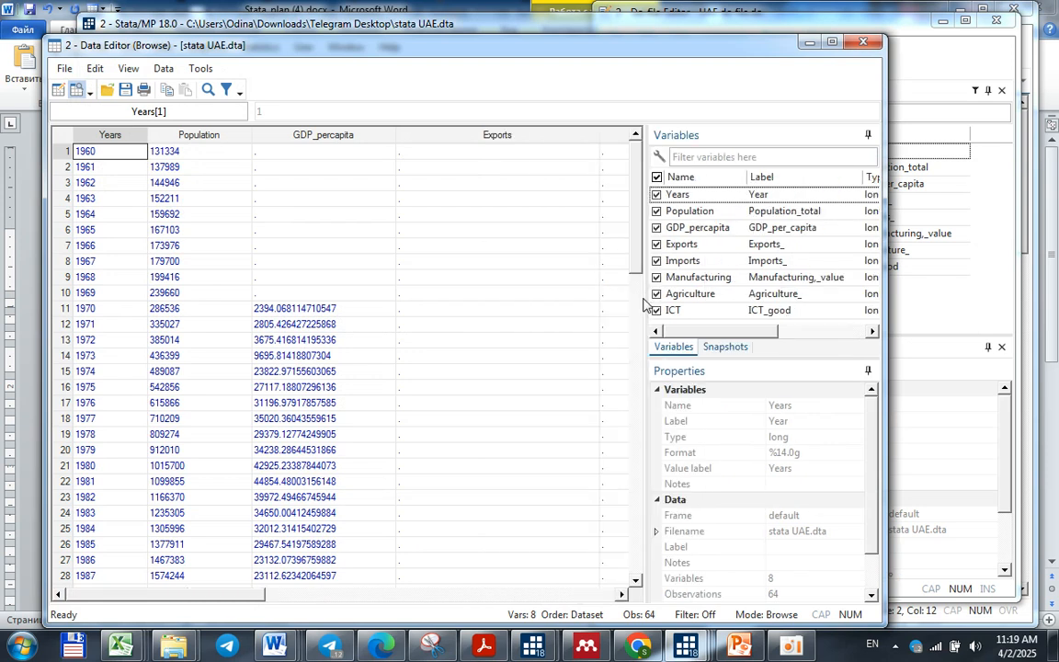
left_click(809, 44)
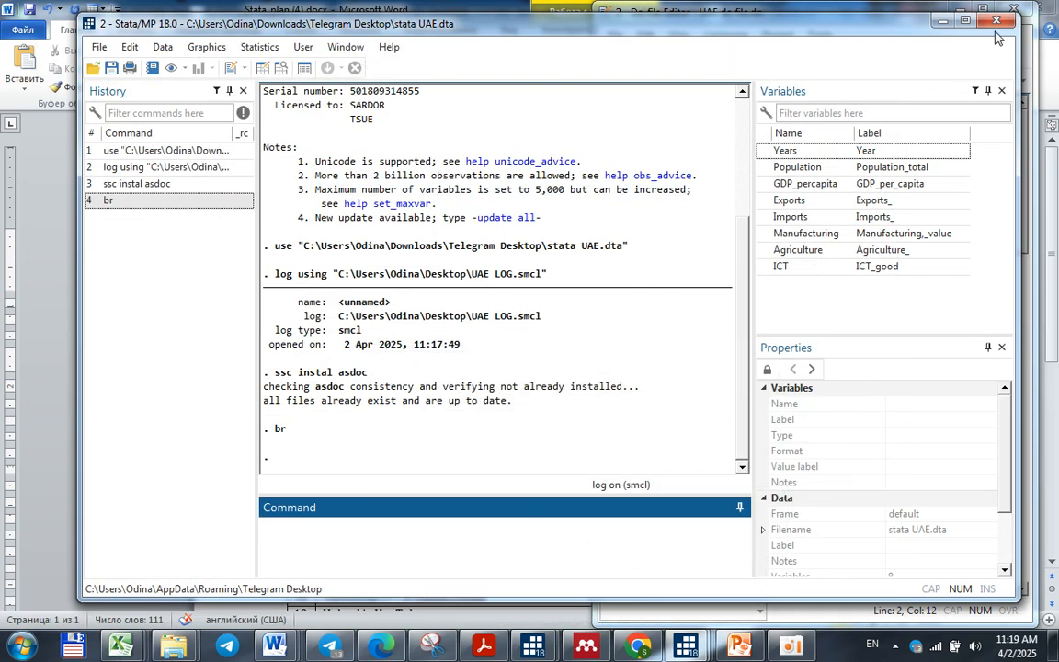
double_click(869, 23)
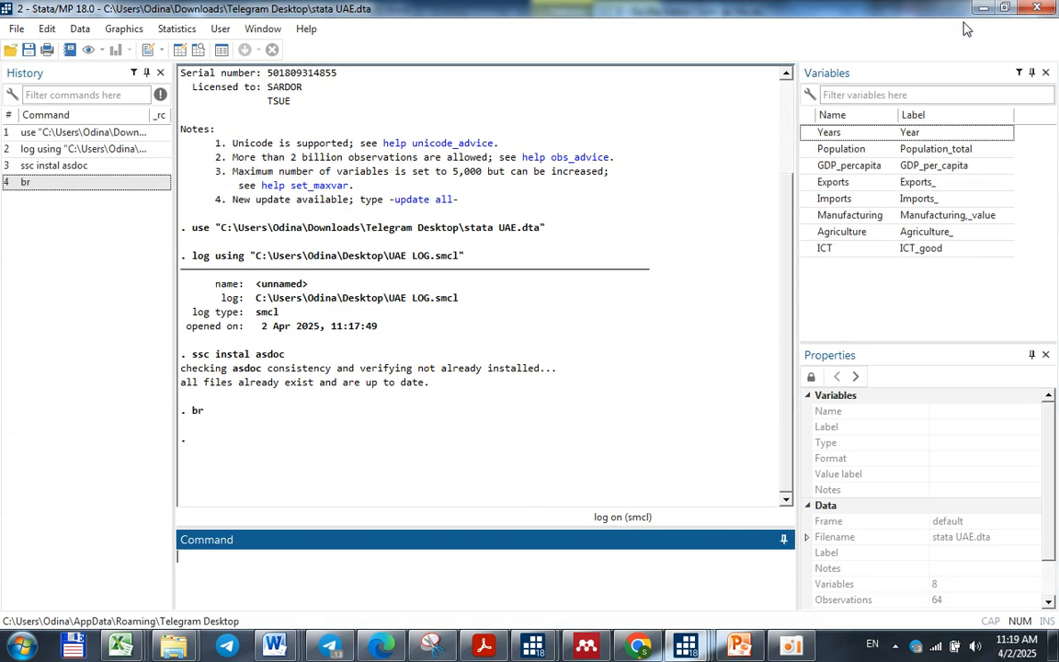
View the destring options for converting string variables to numeric, and close them without converting anything
left_click(77, 30)
mouse_move(130, 88)
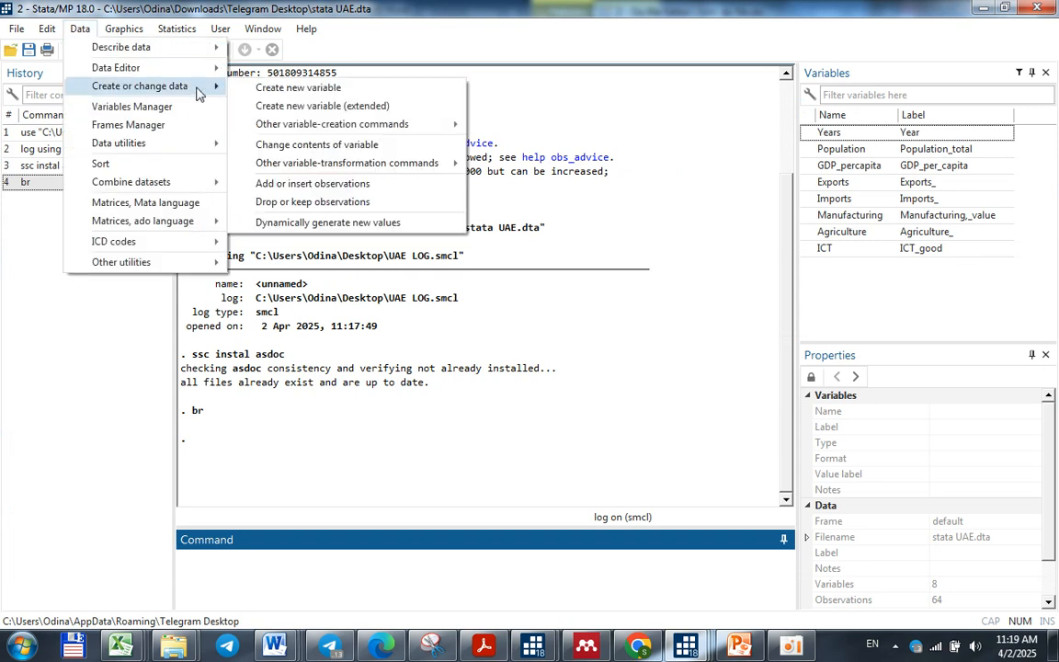
mouse_move(287, 125)
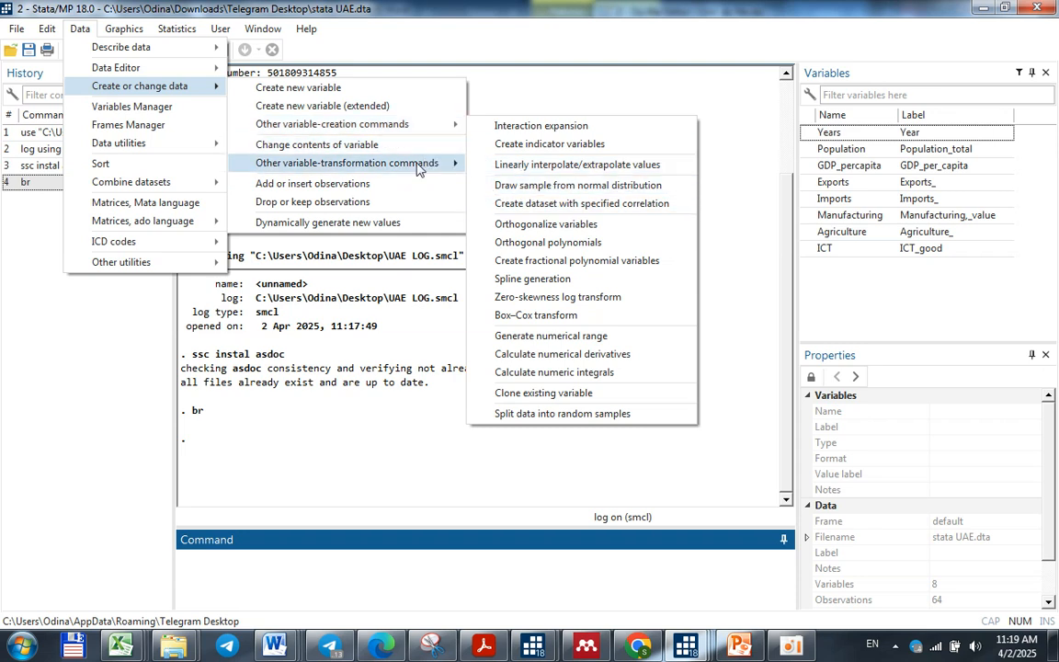
mouse_move(419, 169)
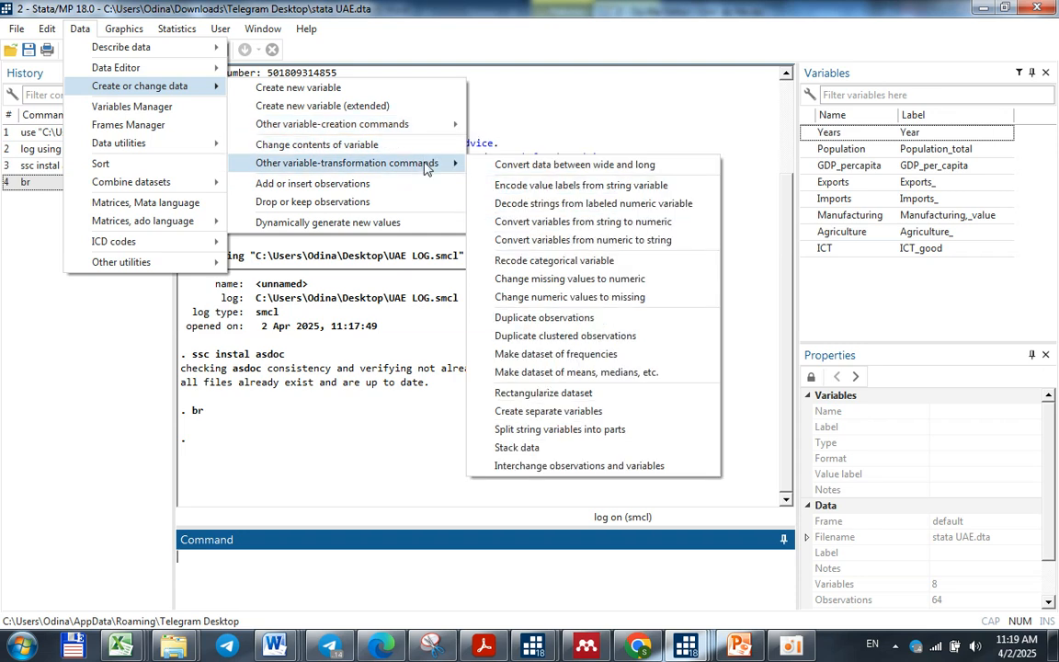
left_click(691, 226)
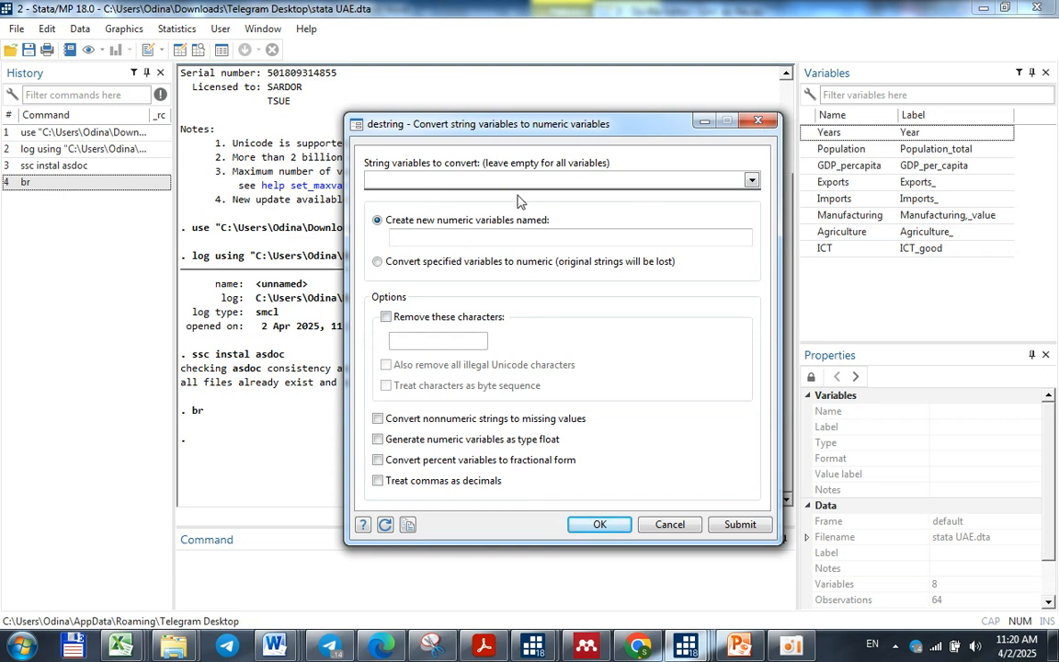
left_click(756, 121)
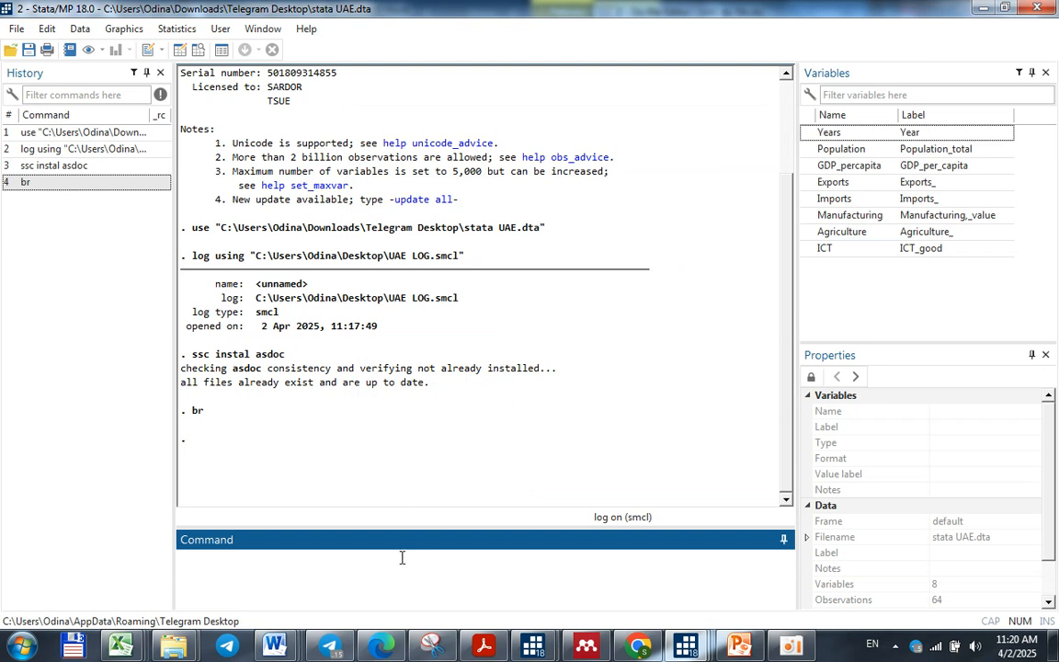
Browse the dataset again, save it to the desktop as Stata data named UAE DTA, and close the Data Editor
type("br")
key("Return")
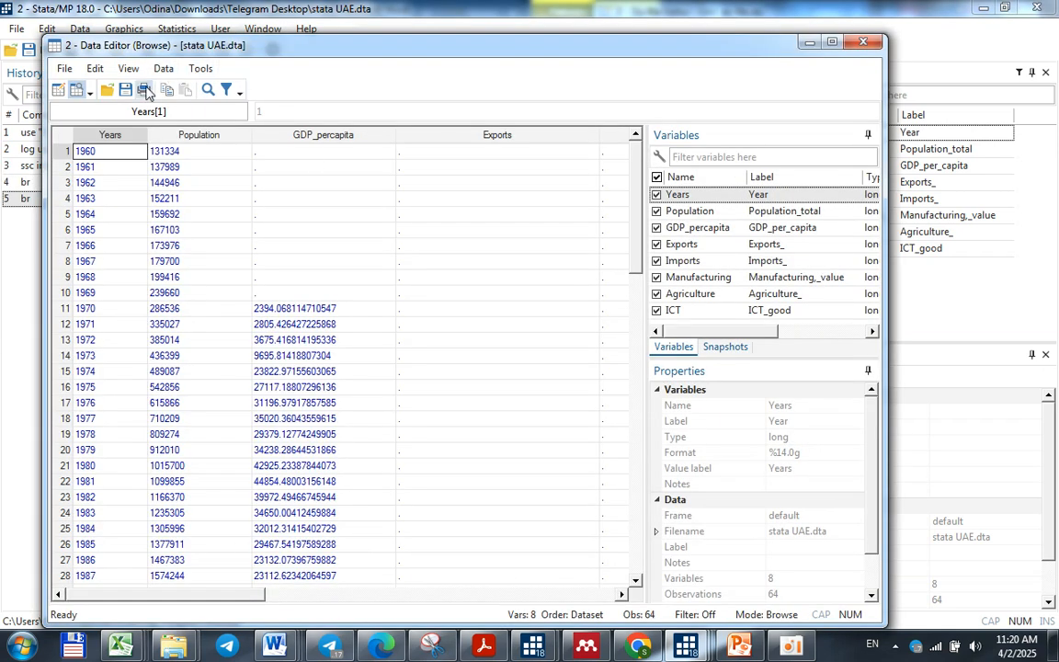
key("ctrl+s")
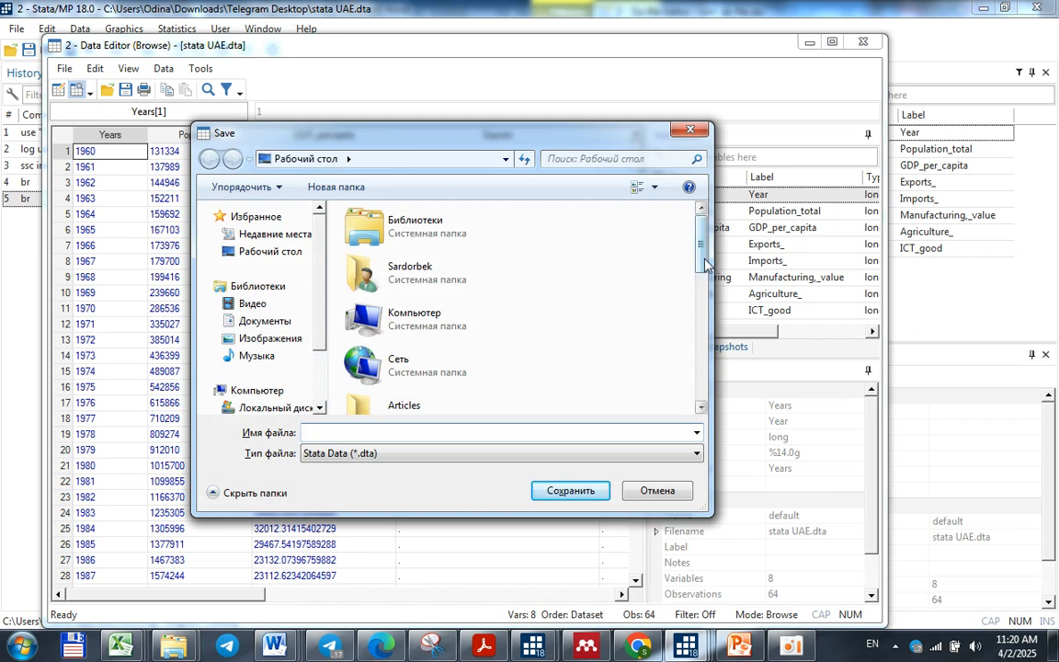
left_click_drag(706, 264, 704, 333)
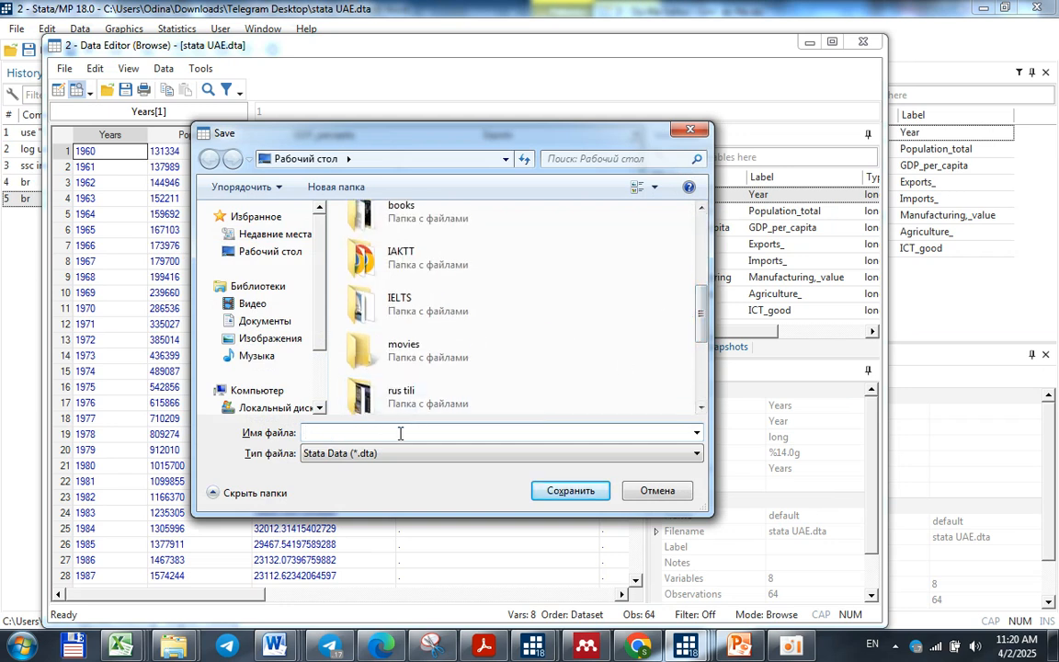
type("UAE D")
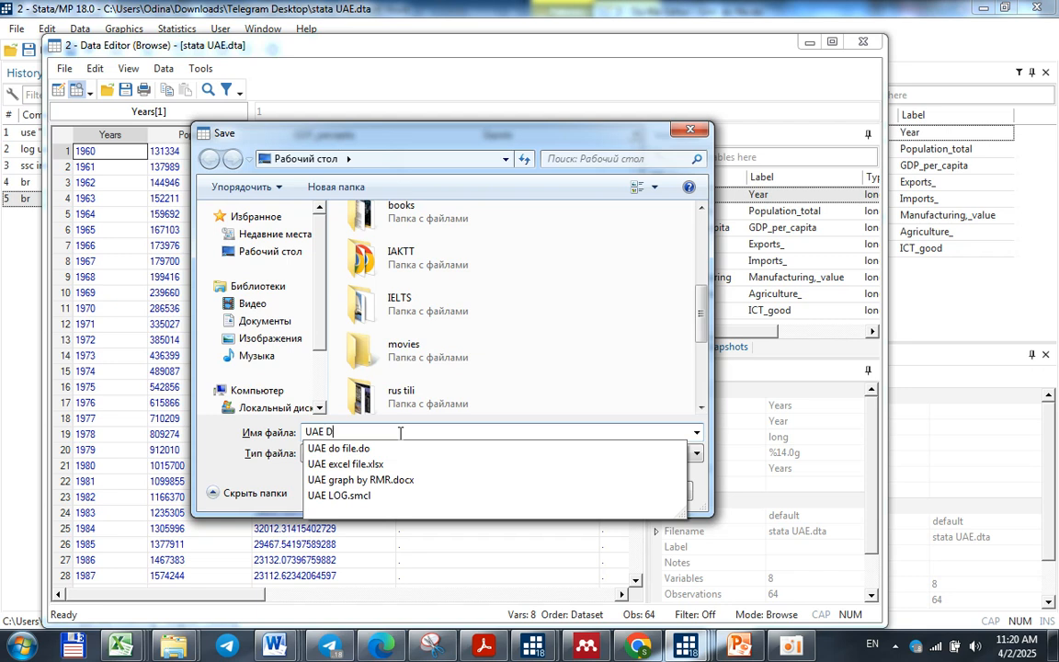
type("TA")
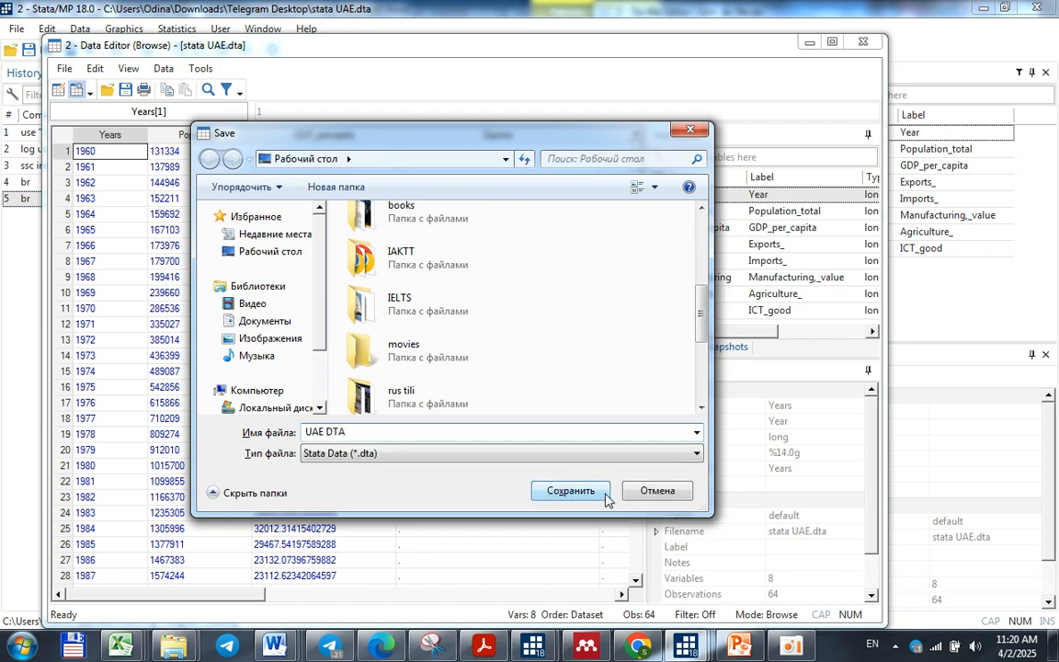
left_click(571, 490)
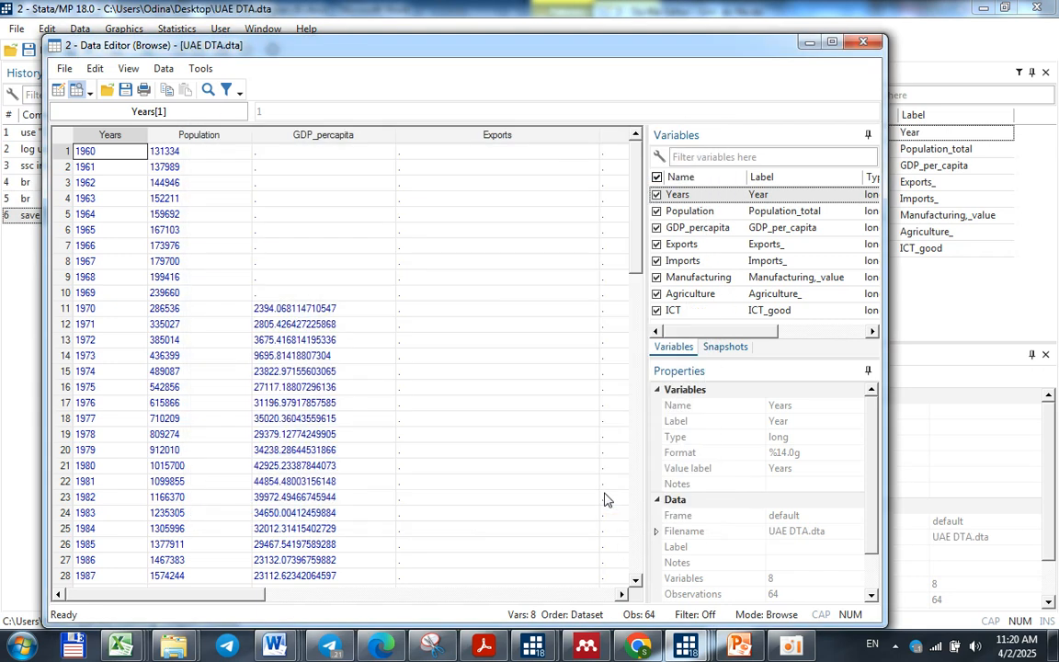
left_click(852, 48)
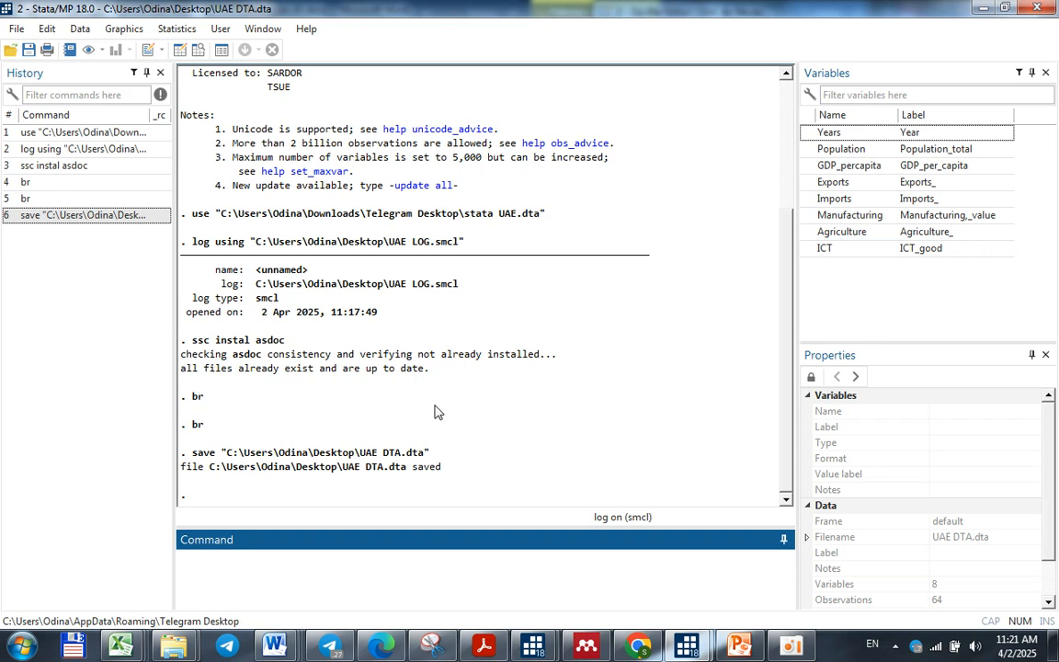
Check the UAE do file and declare the dataset as time series with Years as the time variable
left_click(687, 647)
left_click(744, 566)
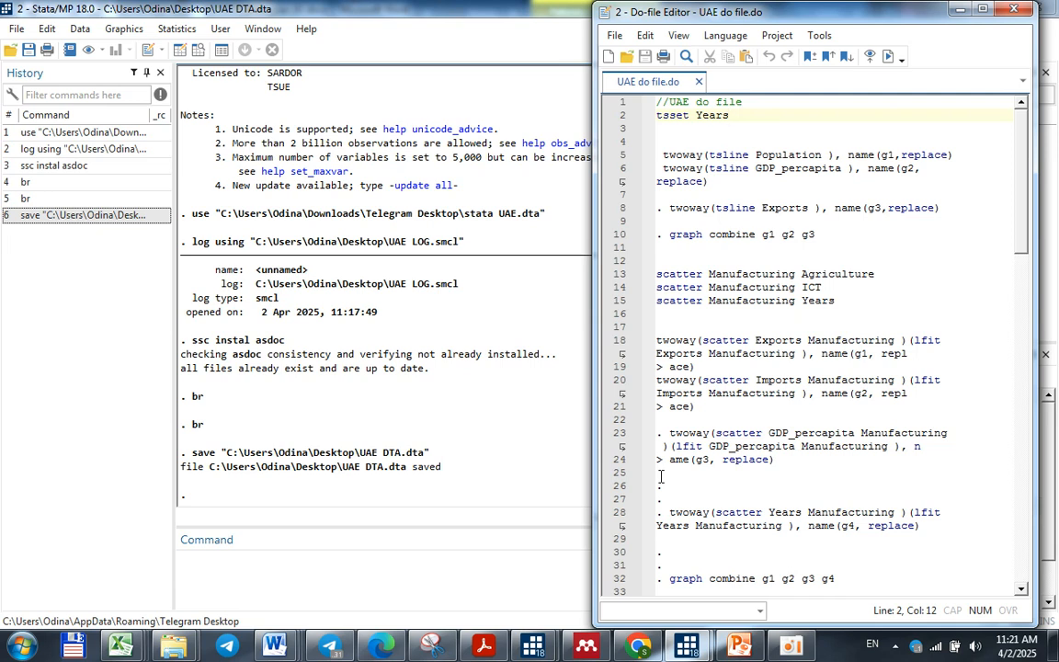
left_click(791, 646)
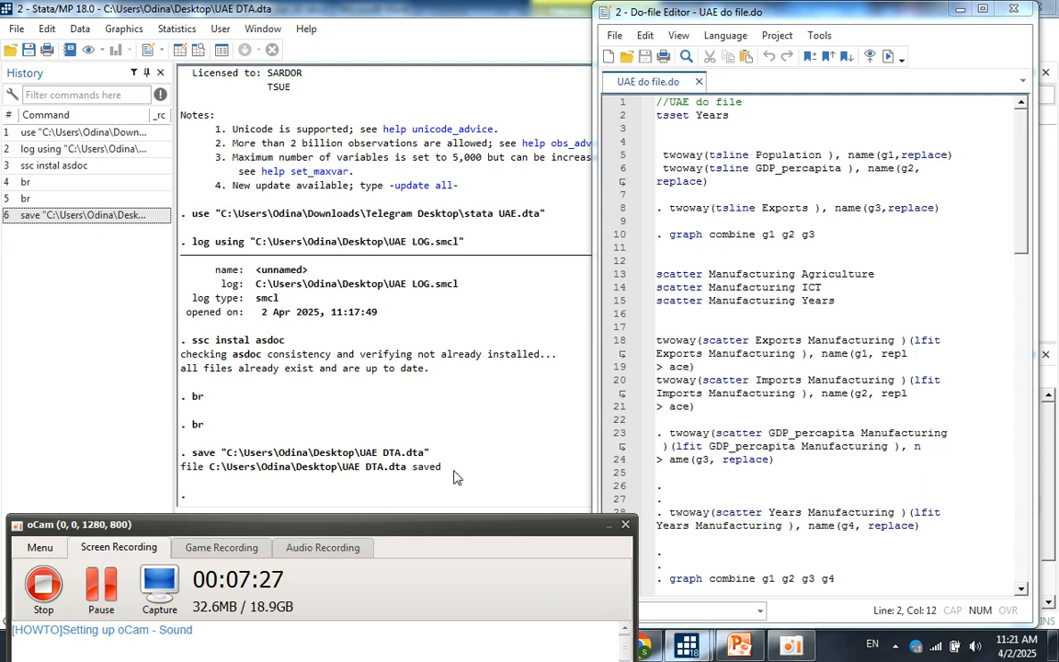
left_click(414, 430)
left_click(273, 562)
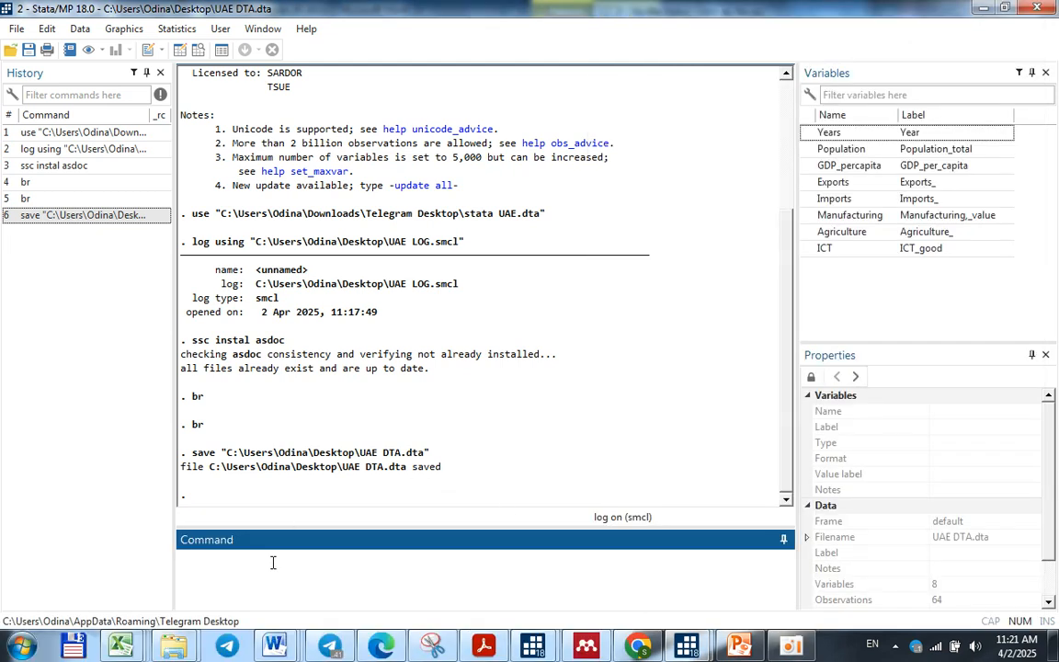
type("tsset Yer")
key("BackSpace")
type("ars")
key("Return")
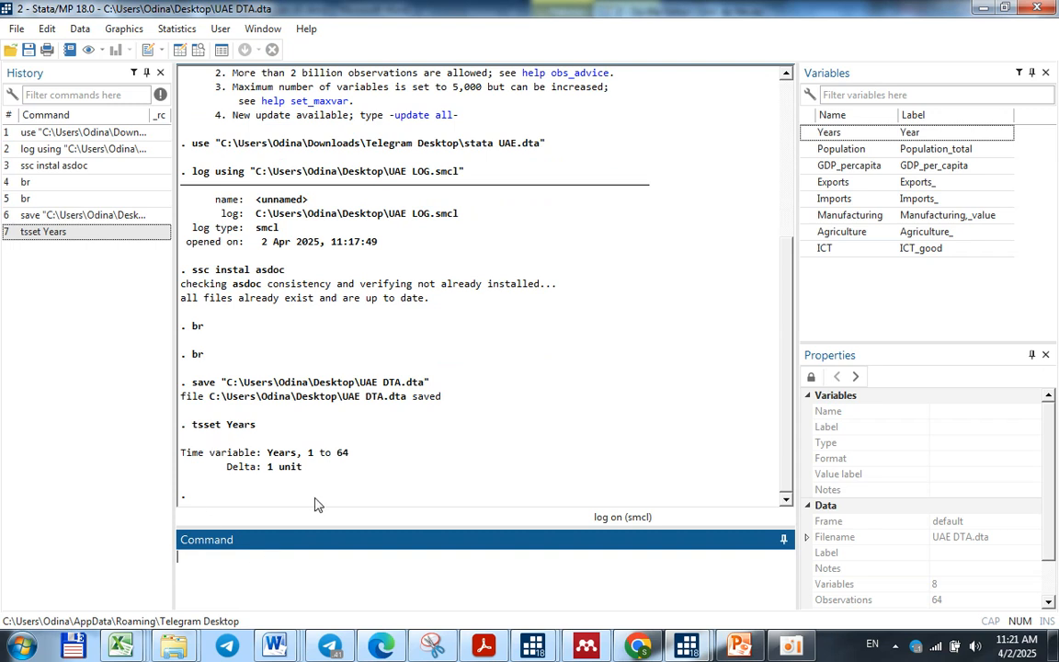
Summarize all variables with asdoc sum to produce the descriptive statistics table in a Word file
type("asdoc sum")
key("Return")
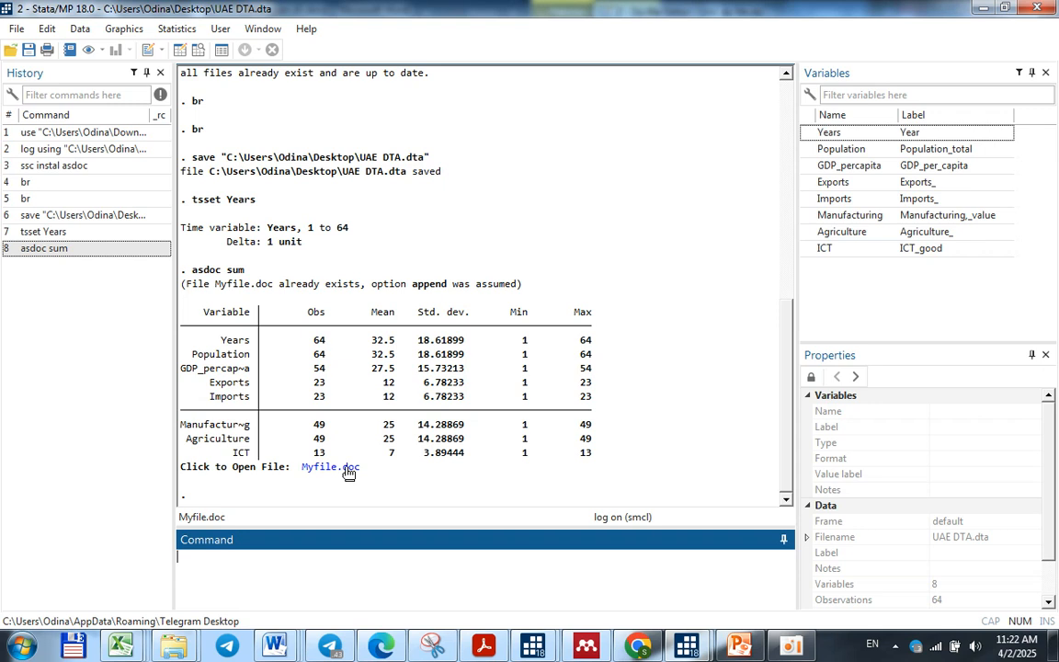
Look through the plots in the UAE graph by RMR document in Word, and return to Stata to review the summary statistics output
mouse_move(287, 630)
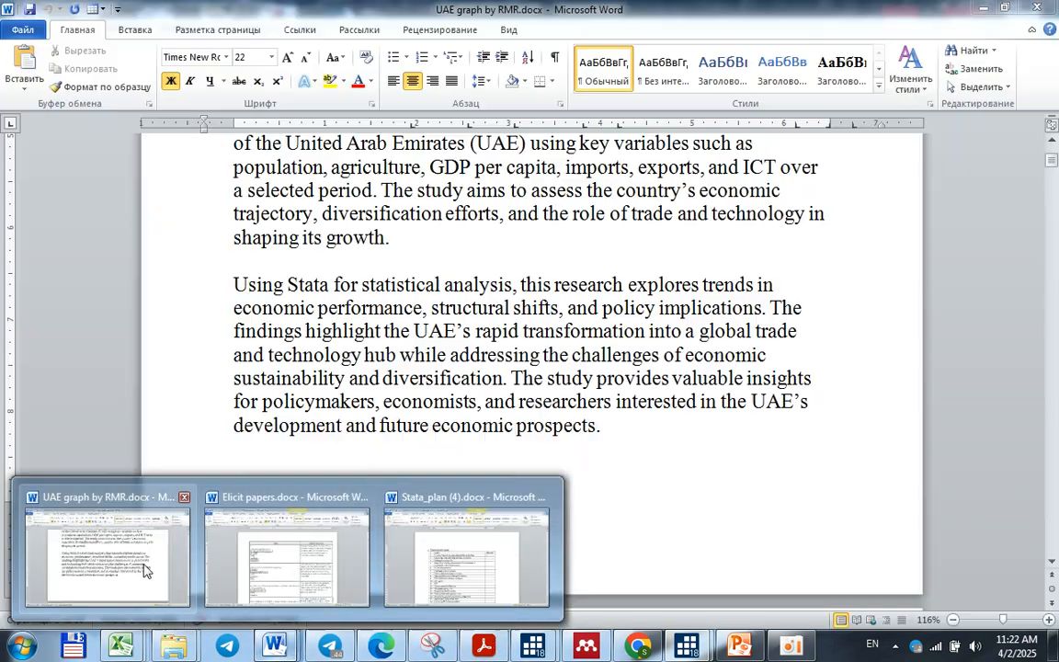
left_click(142, 567)
scroll(954, 354, "down", 5)
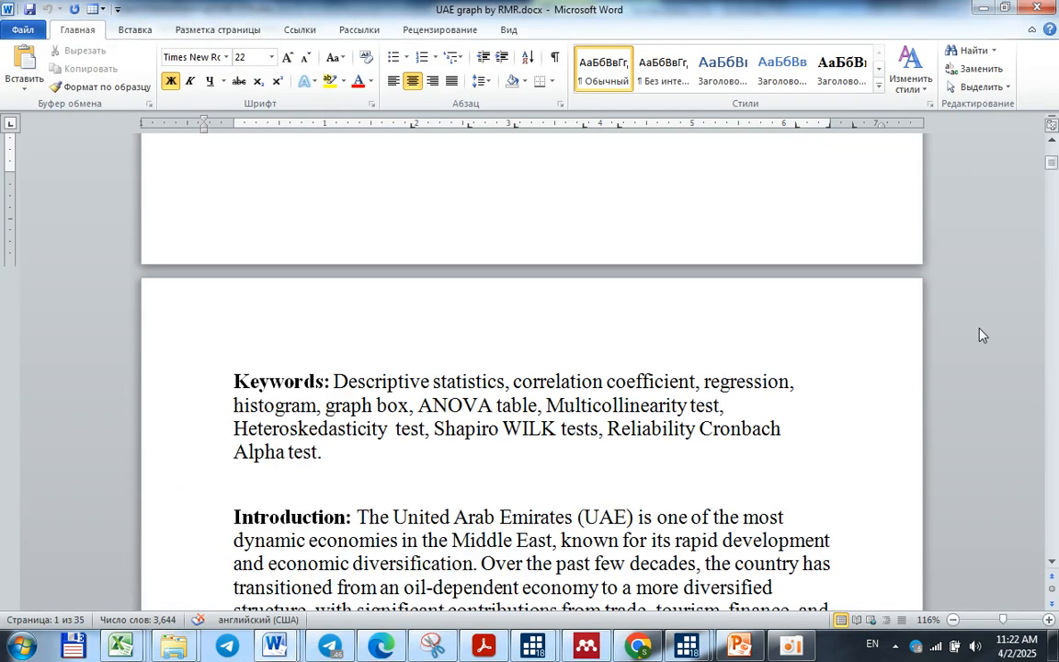
left_click_drag(1051, 162, 1051, 203)
scroll(751, 342, "down", 20)
scroll(752, 342, "down", 20)
scroll(751, 342, "down", 20)
scroll(751, 342, "down", 20)
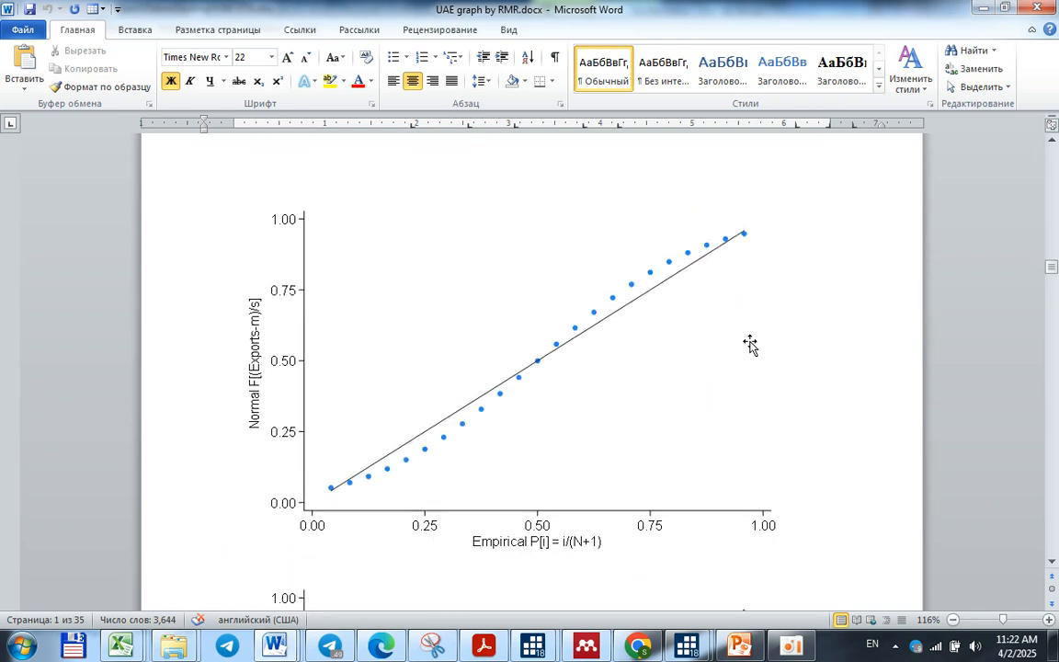
scroll(751, 386, "up", 20)
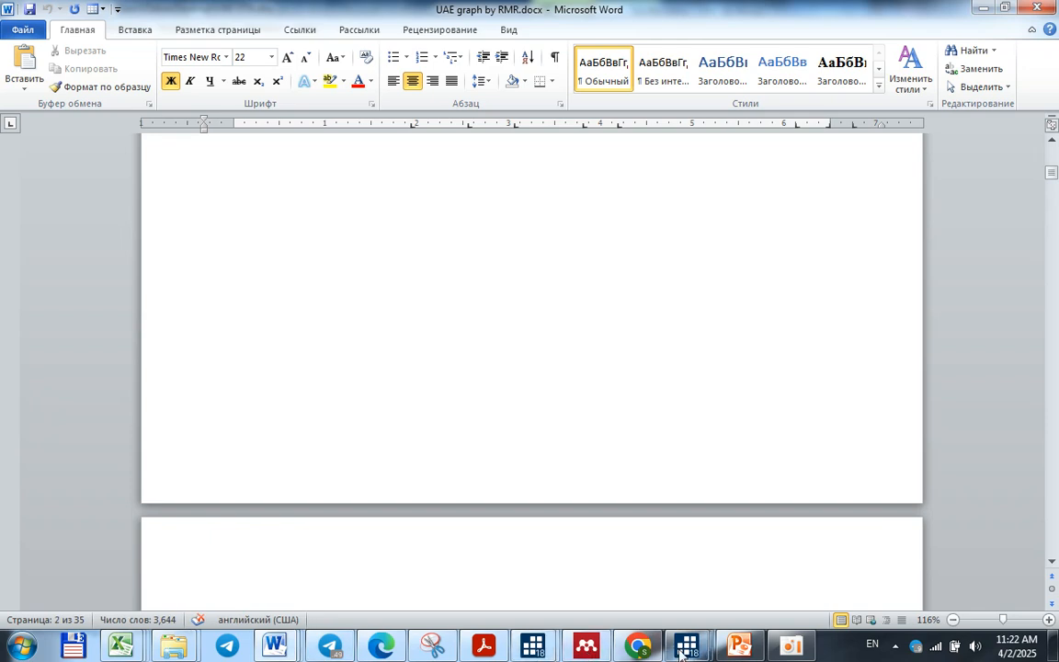
scroll(727, 456, "down", 20)
scroll(726, 456, "down", 20)
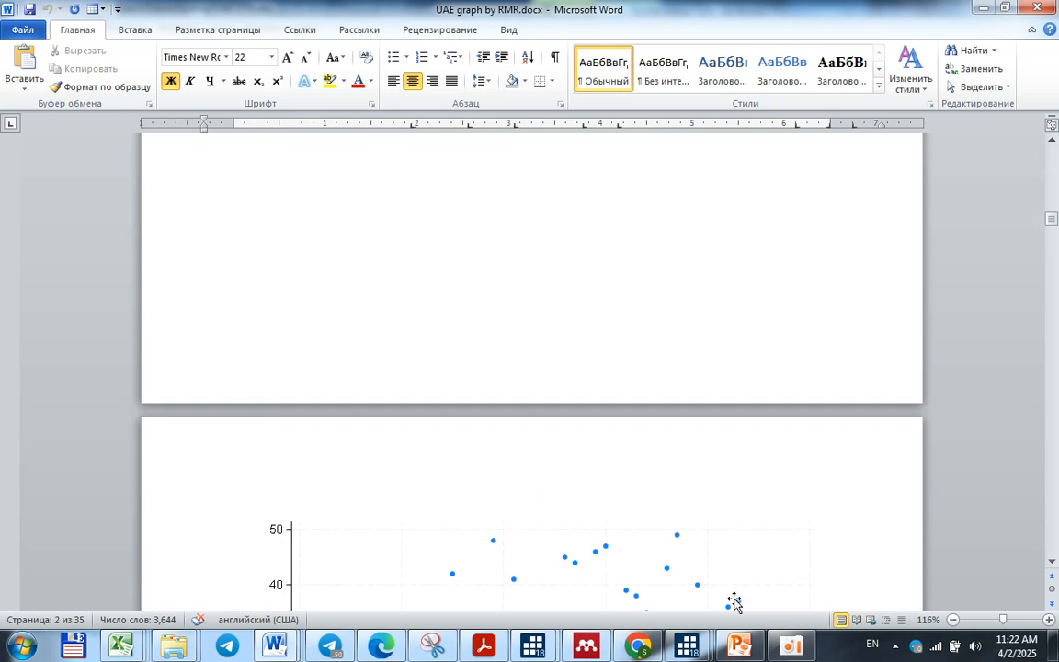
mouse_move(686, 645)
left_click(634, 581)
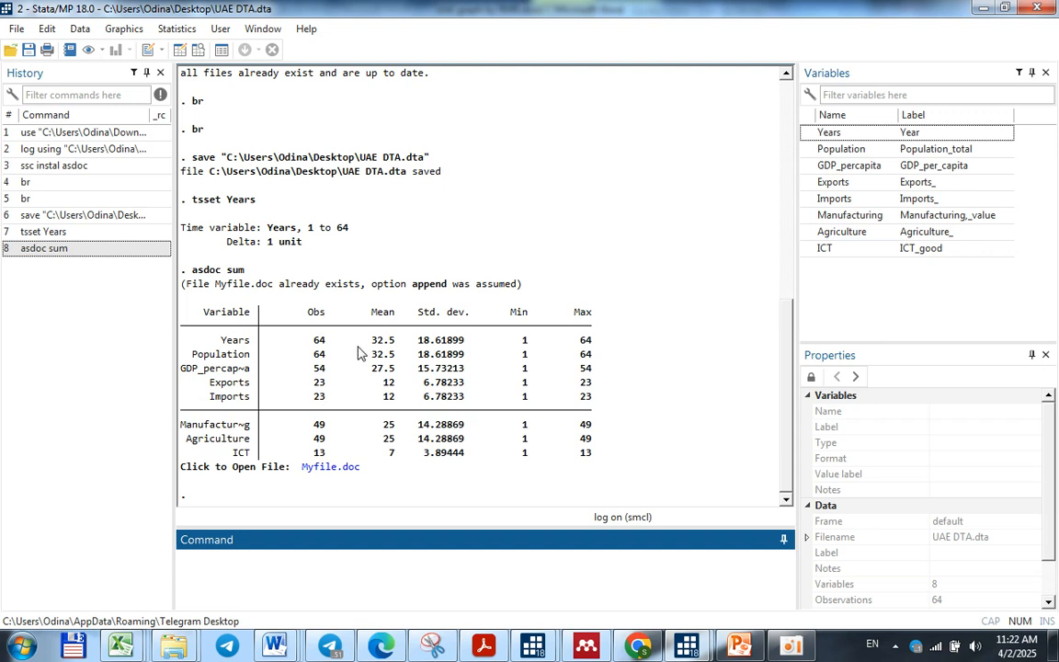
left_click(381, 305)
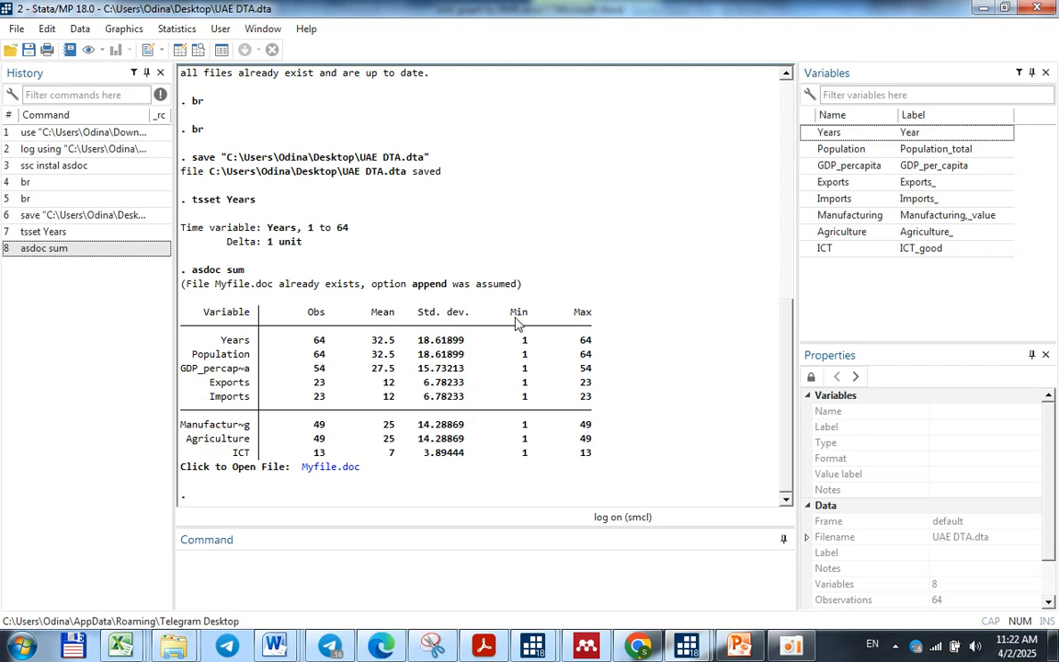
scroll(396, 460, "up", 5)
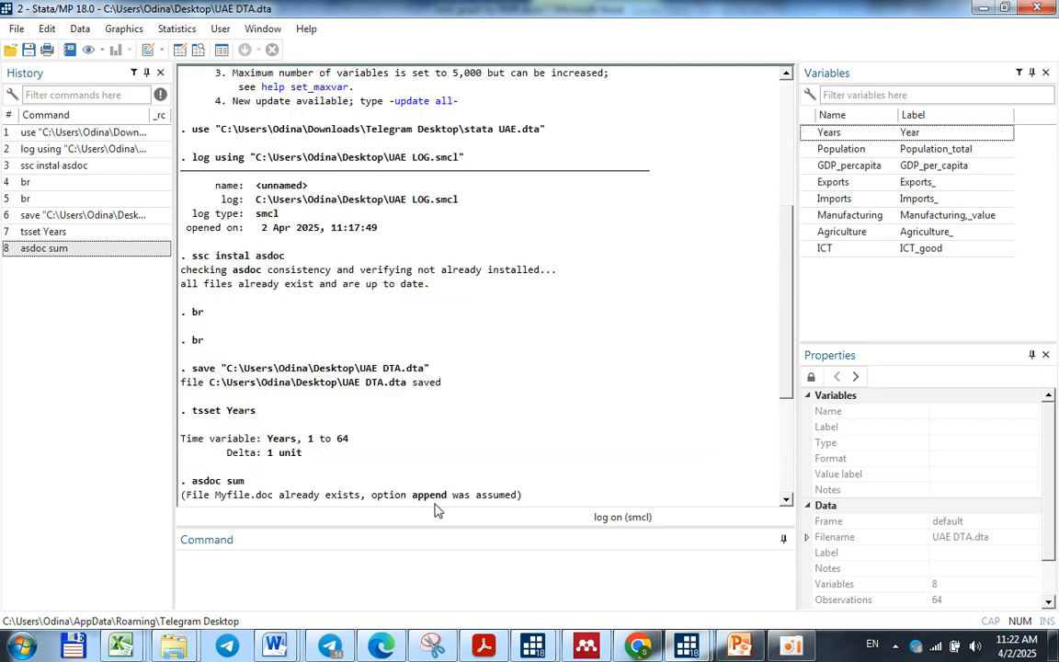
scroll(436, 497, "down", 5)
left_click(372, 575)
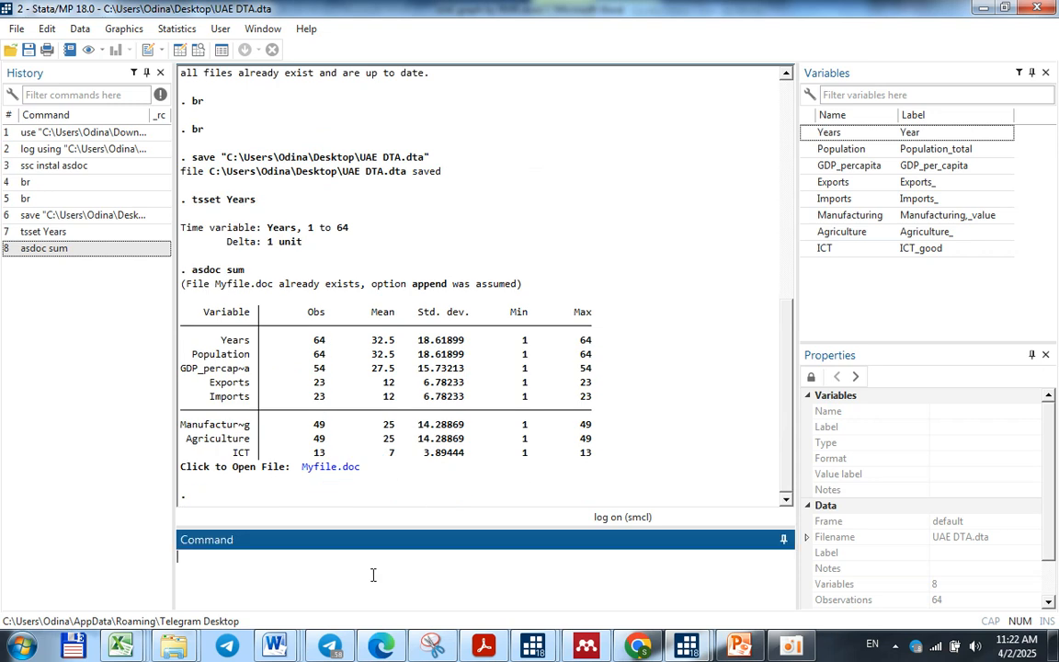
type("tsilin")
key("BackSpace")
key("BackSpace")
key("BackSpace")
key("BackSpace")
type("line")
key("Return")
Draw a twoway tsline graph of GDP_percapita, view it and close the graph window
type("twoway ()tsline")
left_click(808, 167)
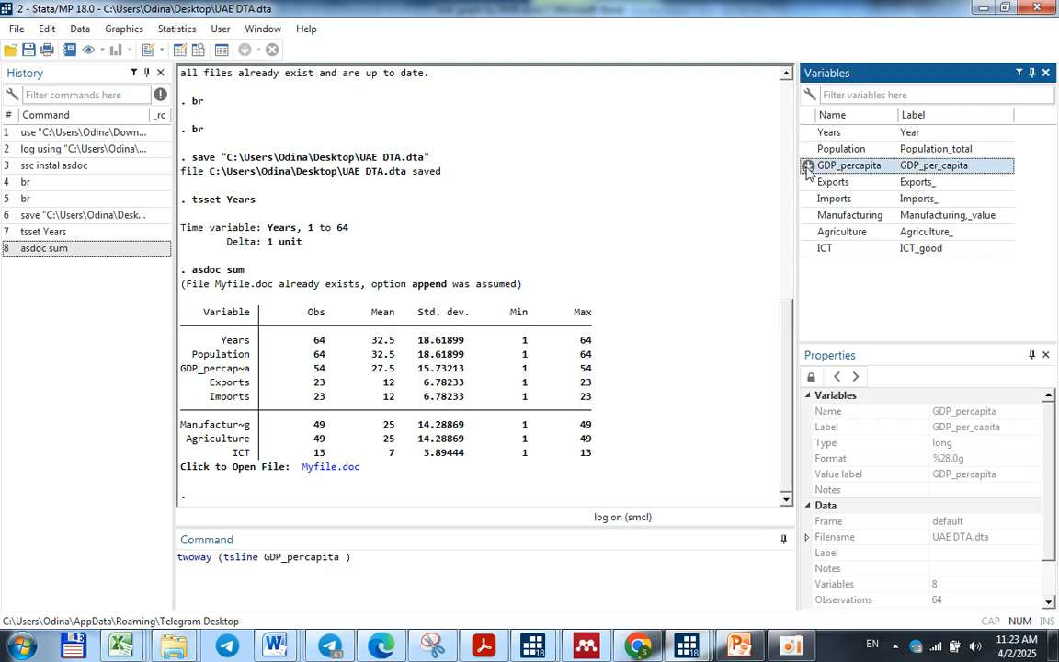
key("Return")
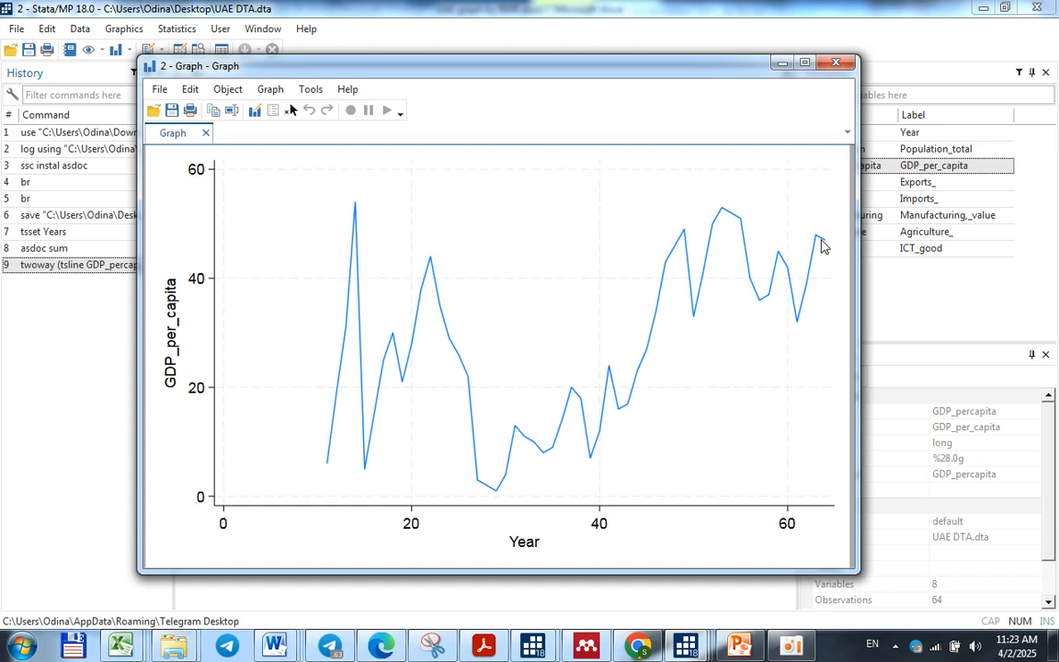
left_click(837, 64)
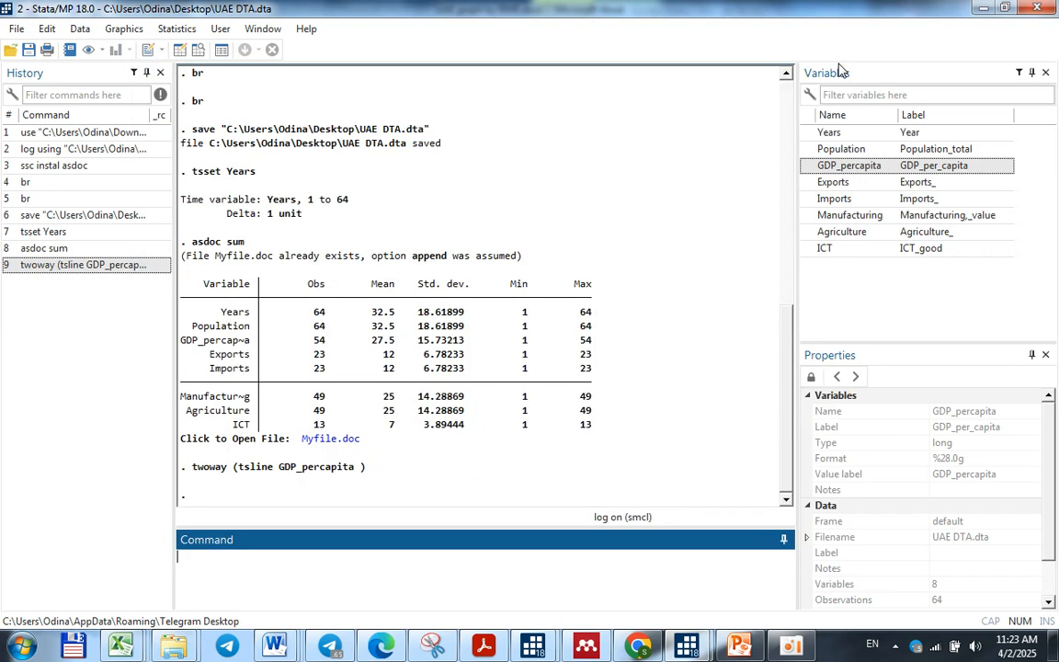
Draw a twoway tsline graph of Manufacturing, view it and close the graph window
left_click(303, 562)
type("twoway (tsline")
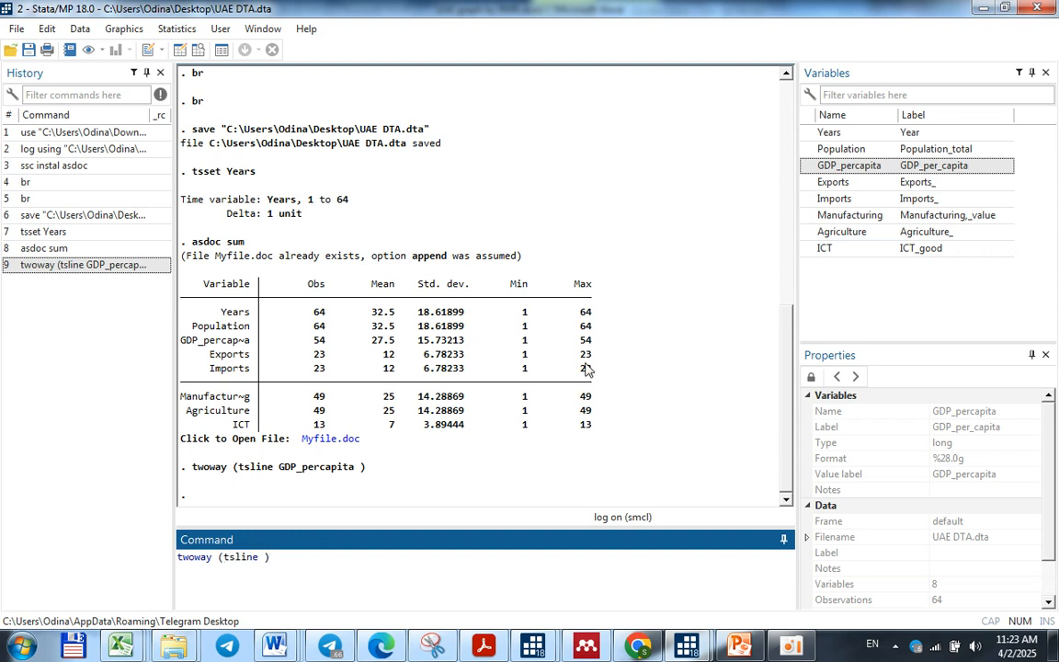
left_click(808, 216)
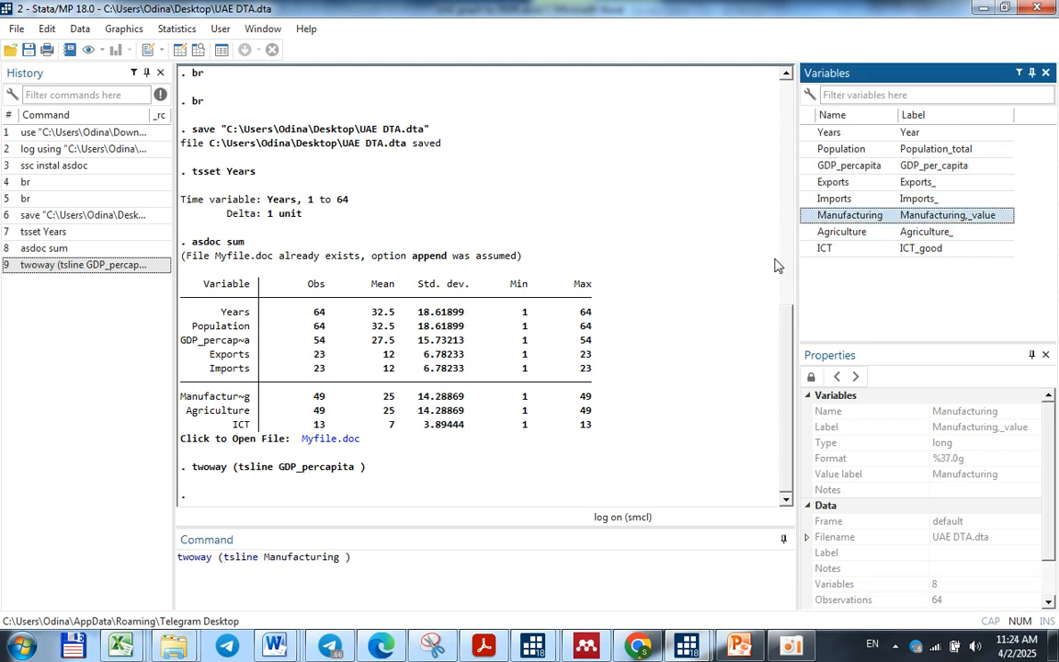
key("Return")
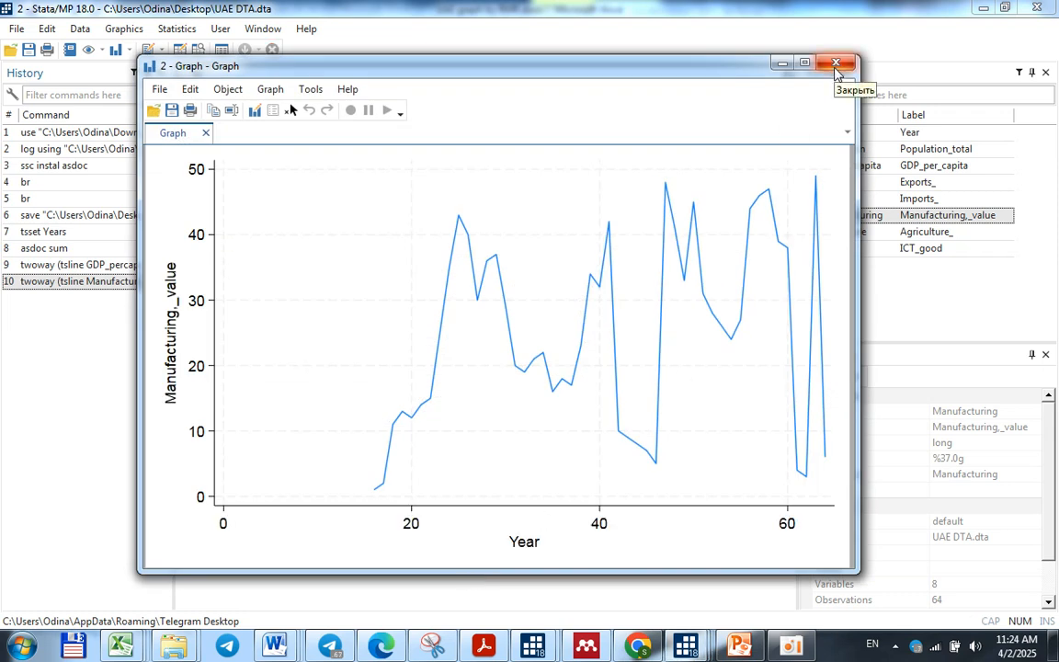
left_click(836, 68)
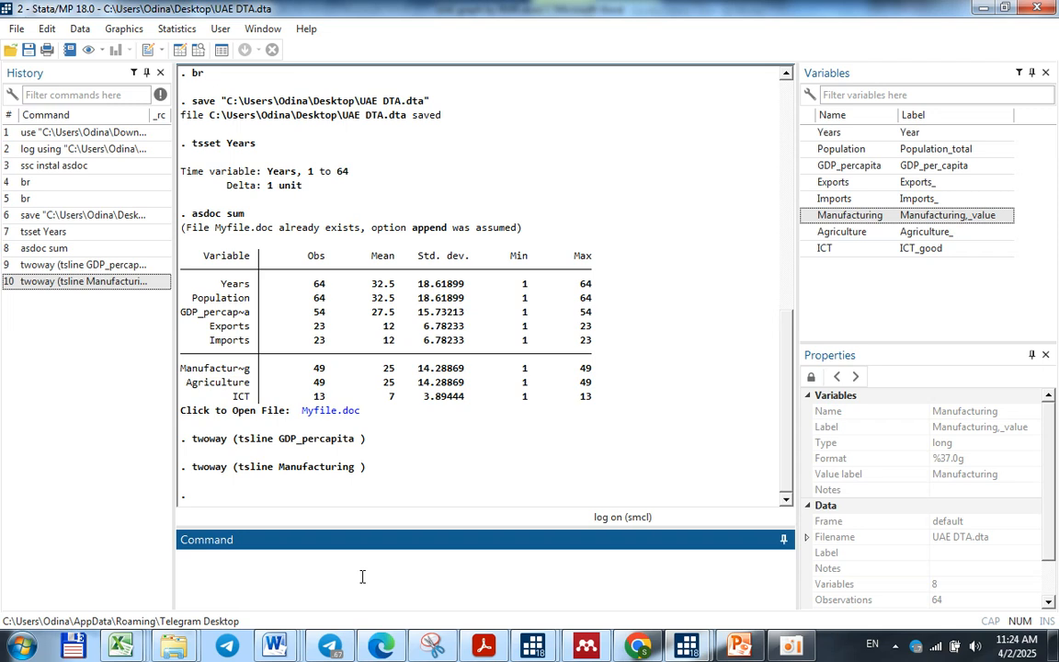
Draw a twoway scatter plot of Exports against GDP_percapita, view it and close the graph window
type("oway")
type(" ()")
type("scatter")
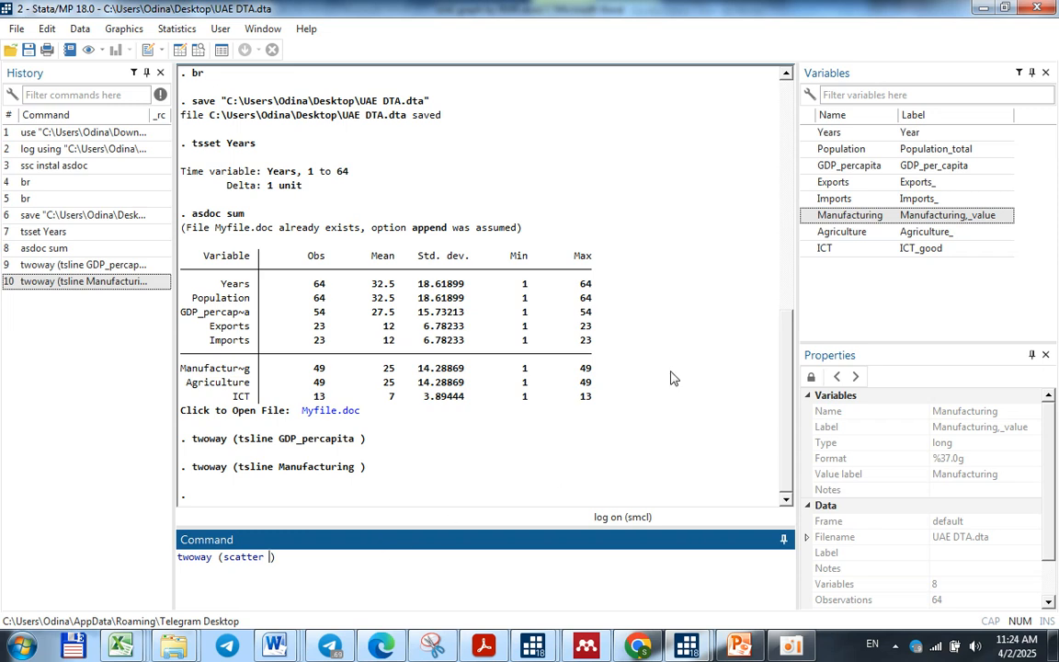
left_click(808, 183)
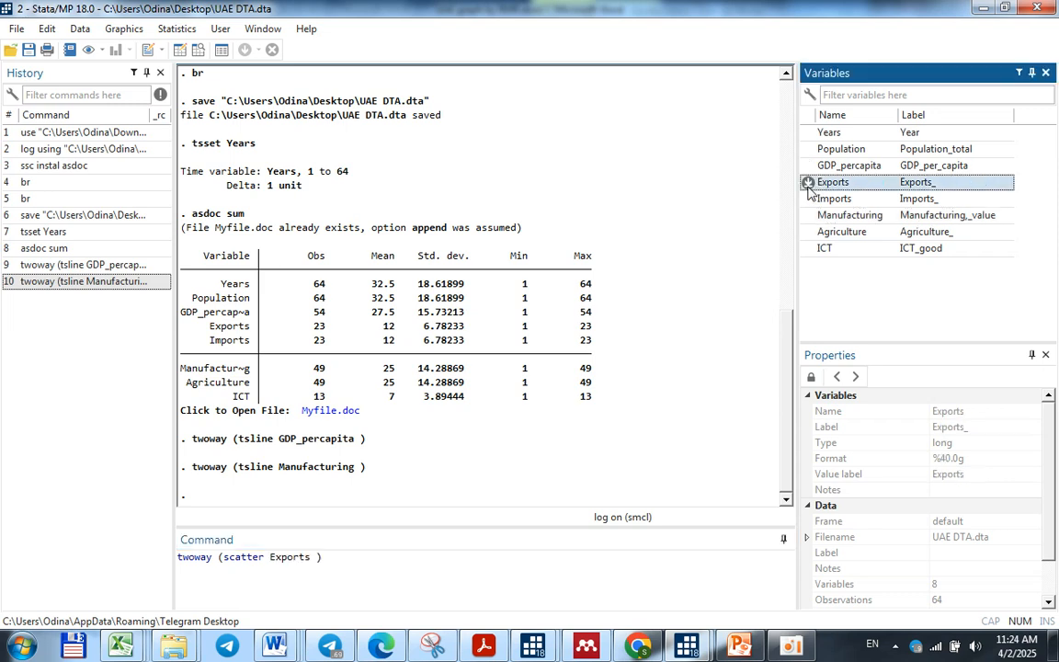
left_click(837, 166)
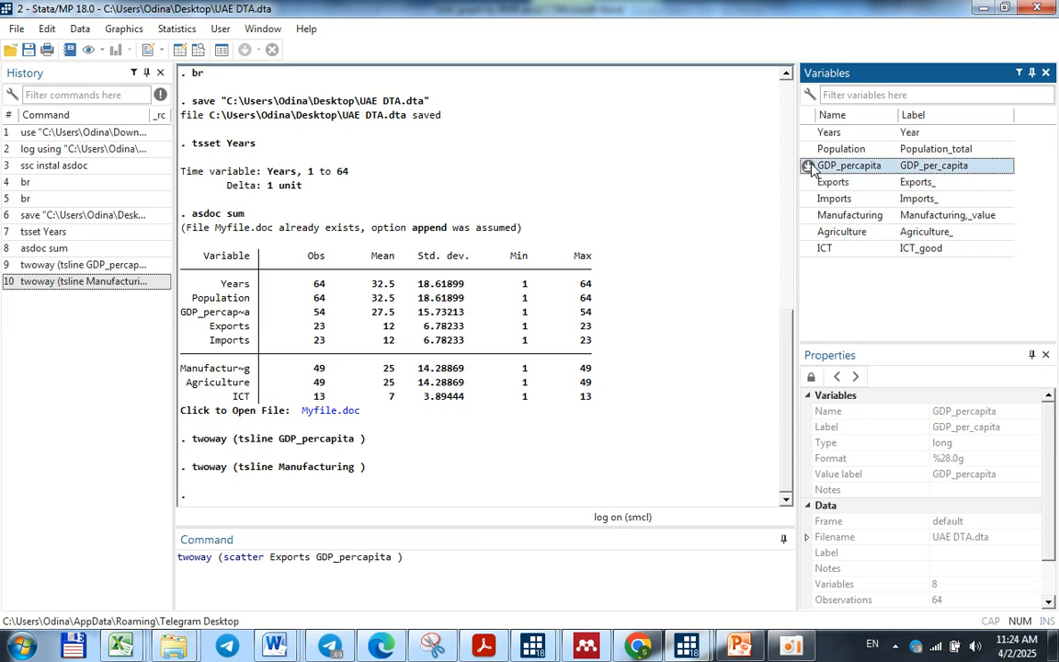
left_click(564, 564)
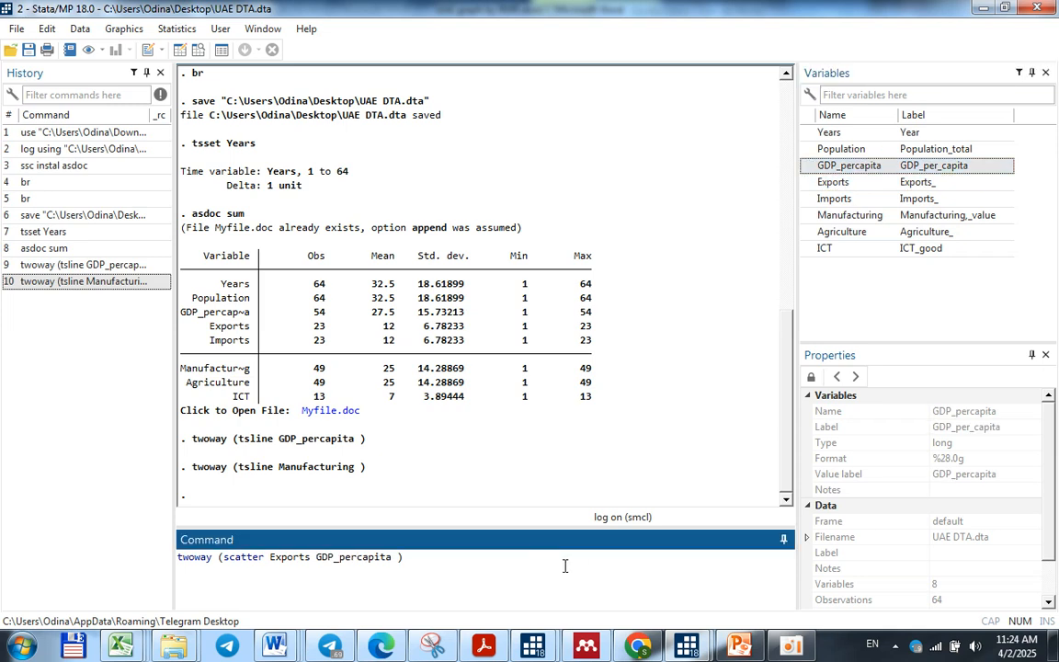
key("Return")
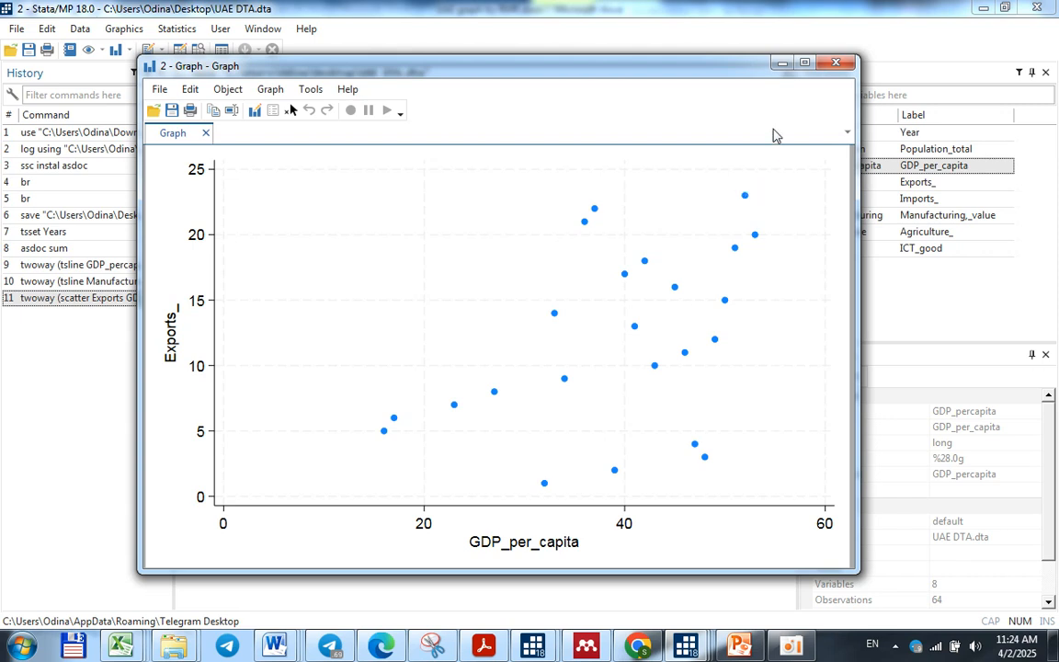
left_click(836, 64)
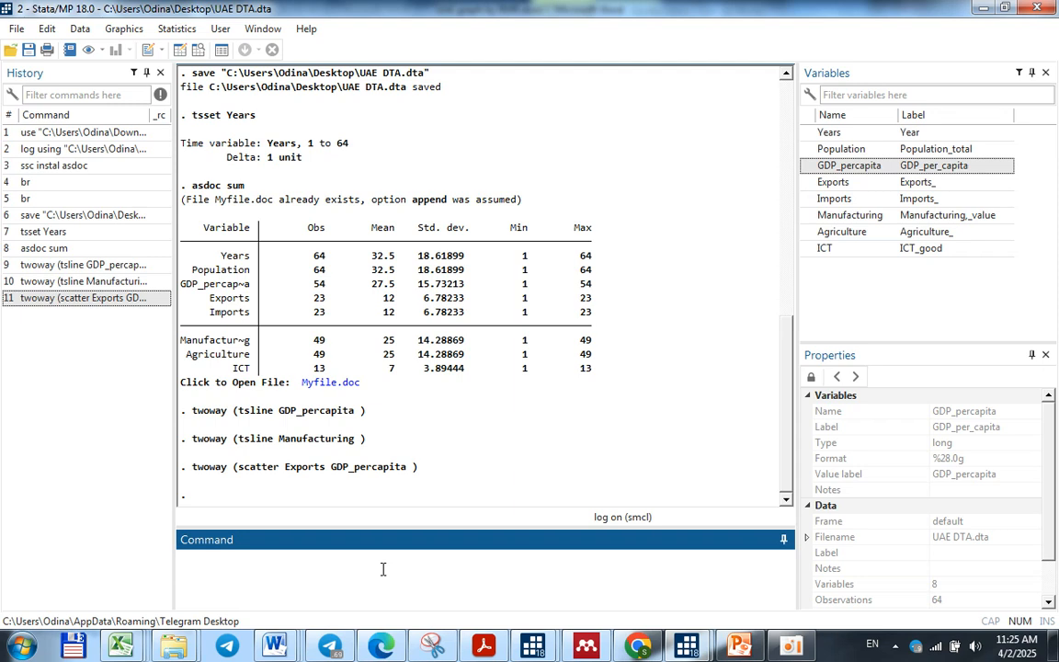
Compose a new twoway scatter command for Exports against GDP_percapita, leaving it open for a second plot
type("twoway")
type("()")
key("Left")
type("scatter")
left_click(827, 182)
left_click(827, 165)
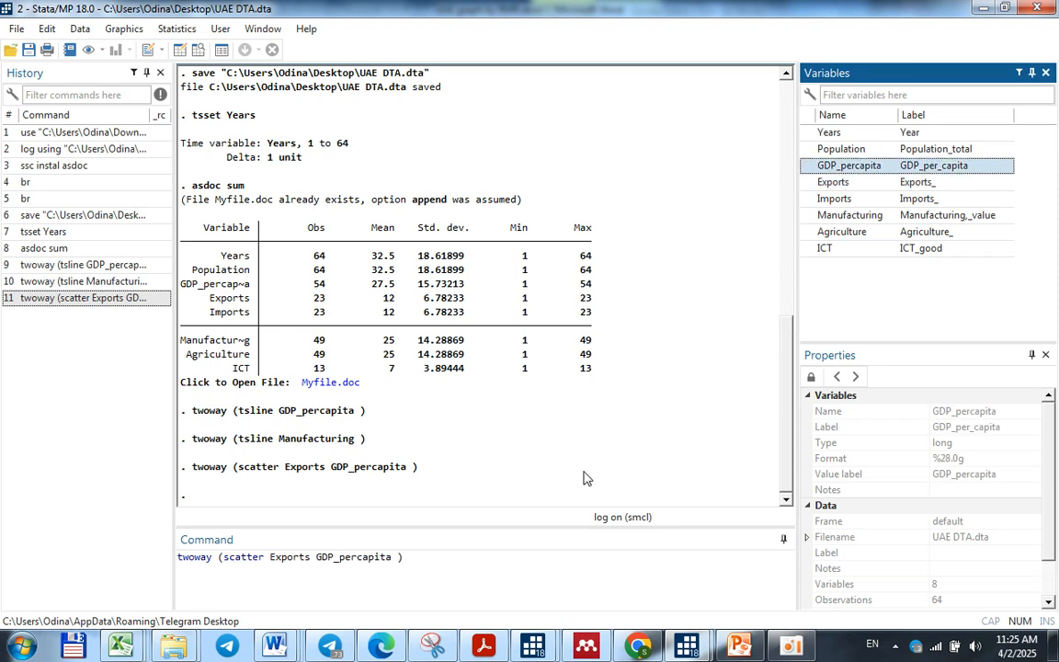
left_click(485, 556)
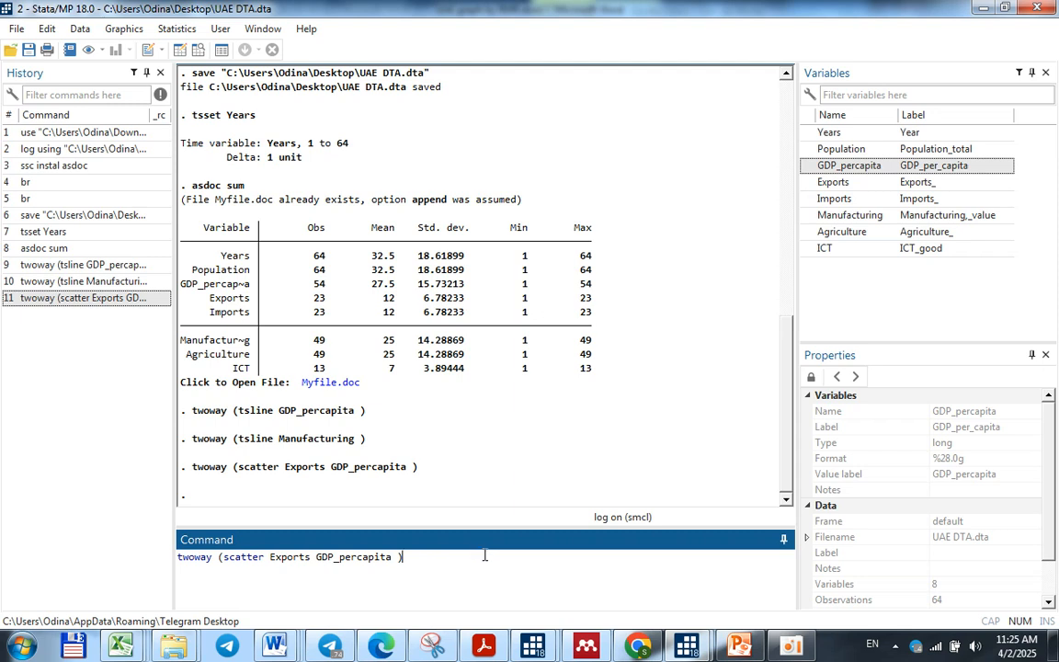
Add an lfit plot of Exports on GDP_percapita to the scatter command, draw the combined graph and close it after viewing
type("(lfit")
left_click(813, 184)
left_click(812, 165)
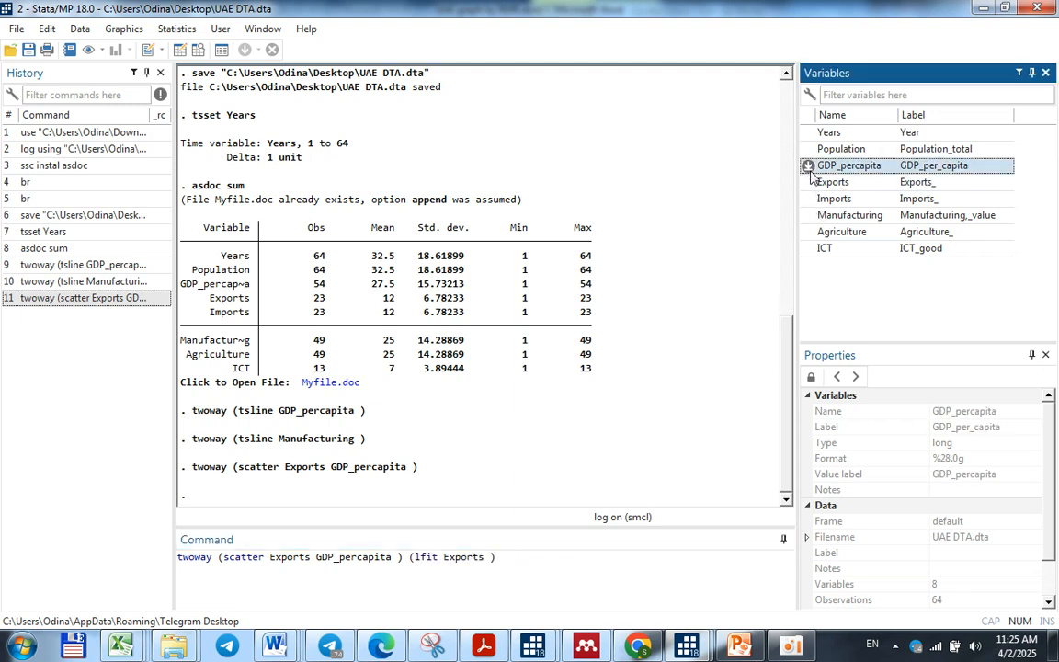
left_click(604, 575)
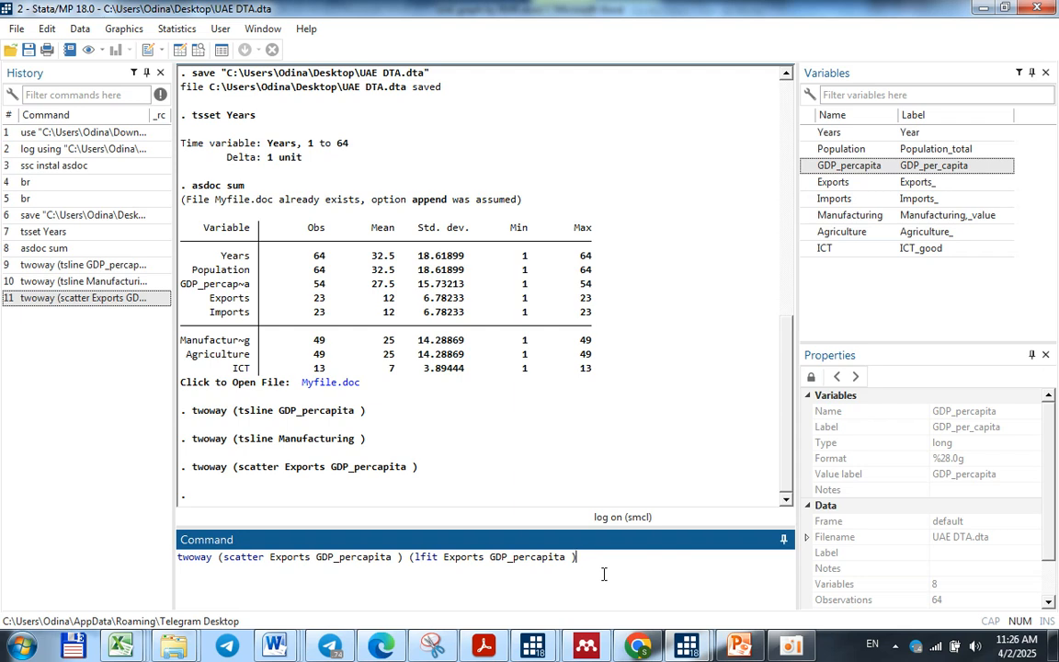
key("Return")
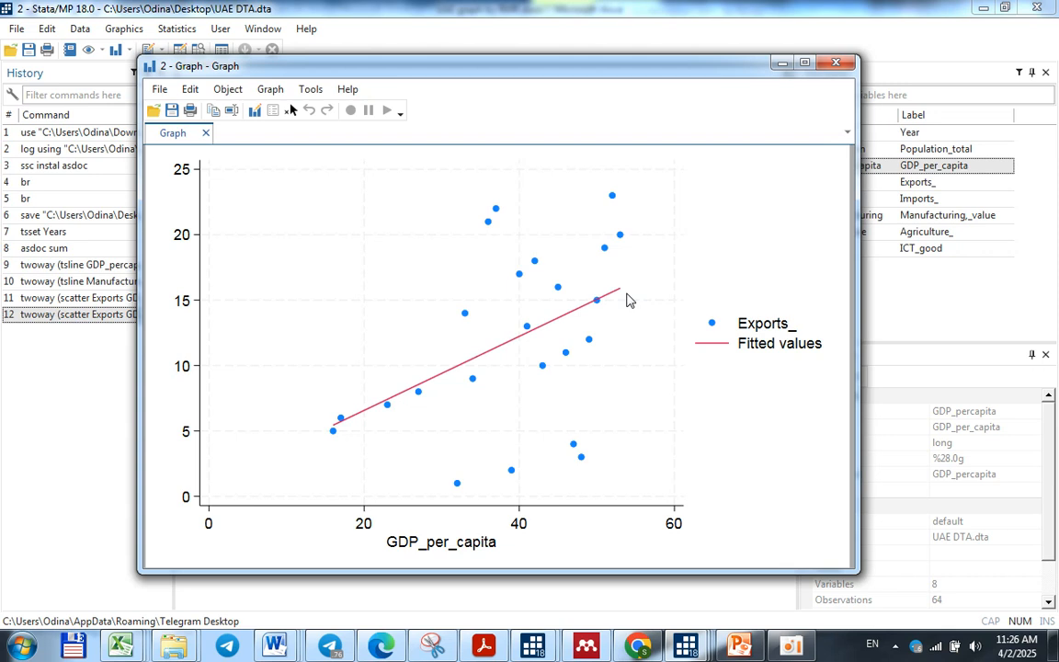
left_click(832, 63)
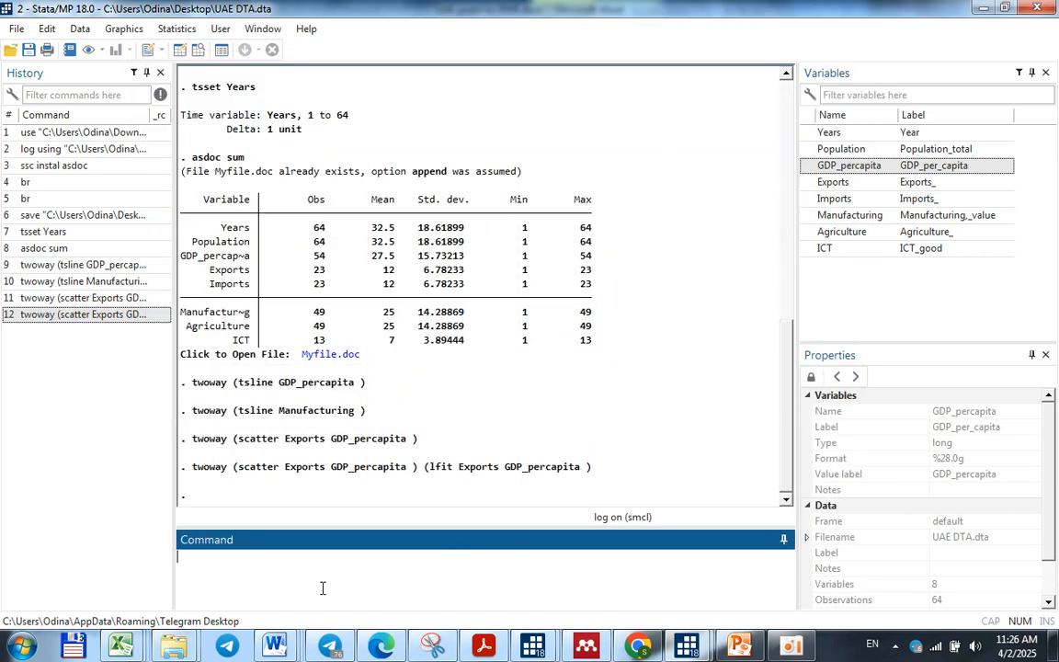
Start writing a histogram command
type("hist")
type("pogr")
key("BackSpace")
key("BackSpace")
key("BackSpace")
key("BackSpace")
type("ogram")
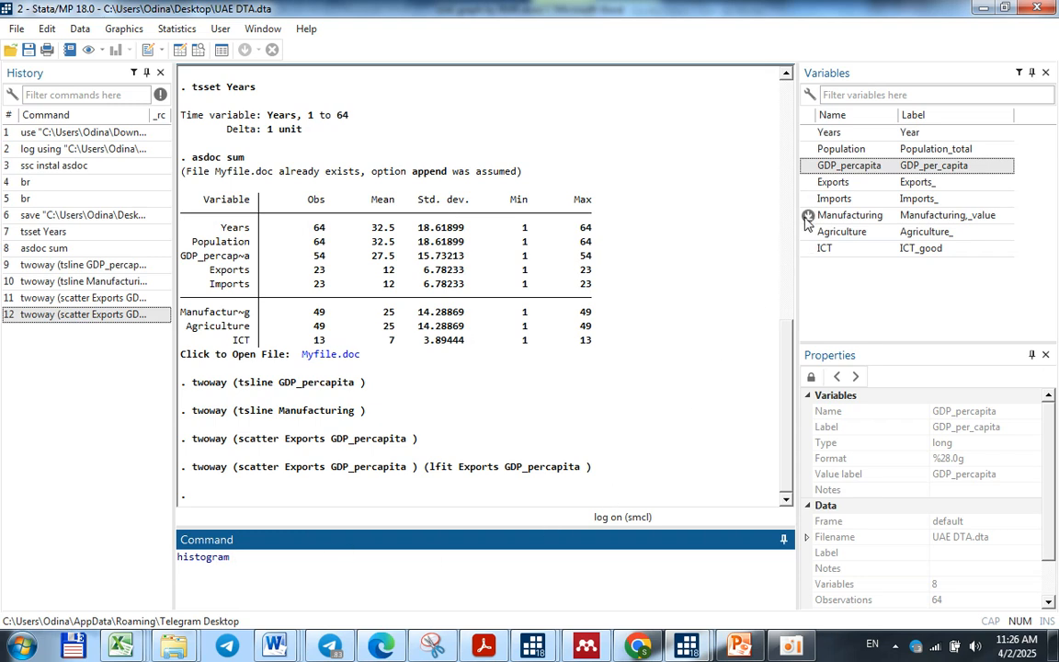
double_click(844, 165)
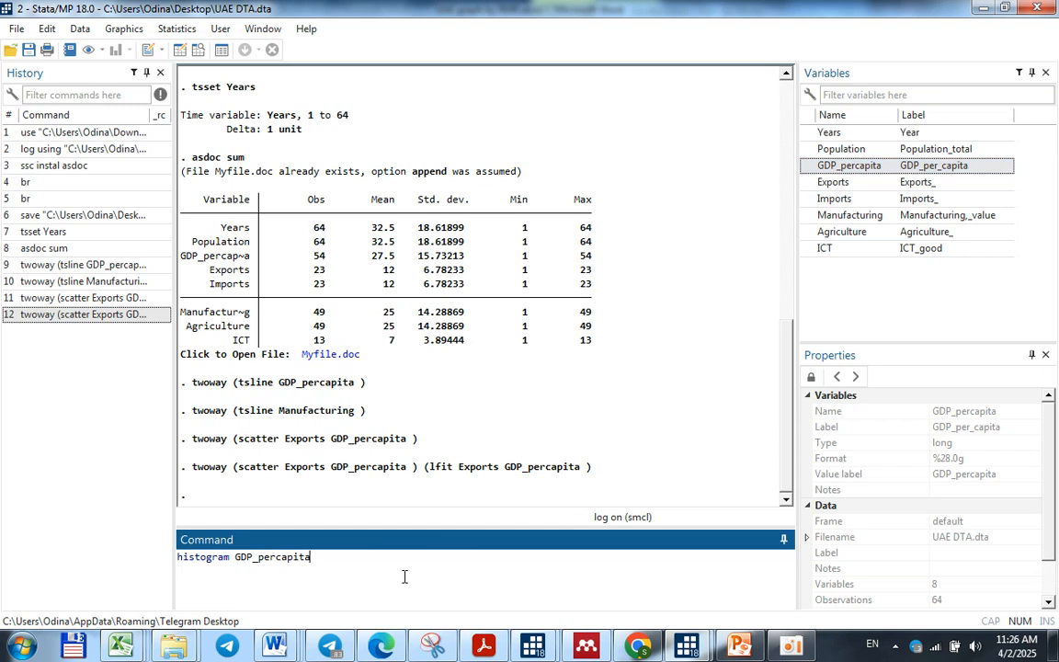
double_click(303, 559)
key("BackSpace")
Draw the histogram for Exports with the kdensity and norm options to overlay kernel density and normal curves
double_click(813, 183)
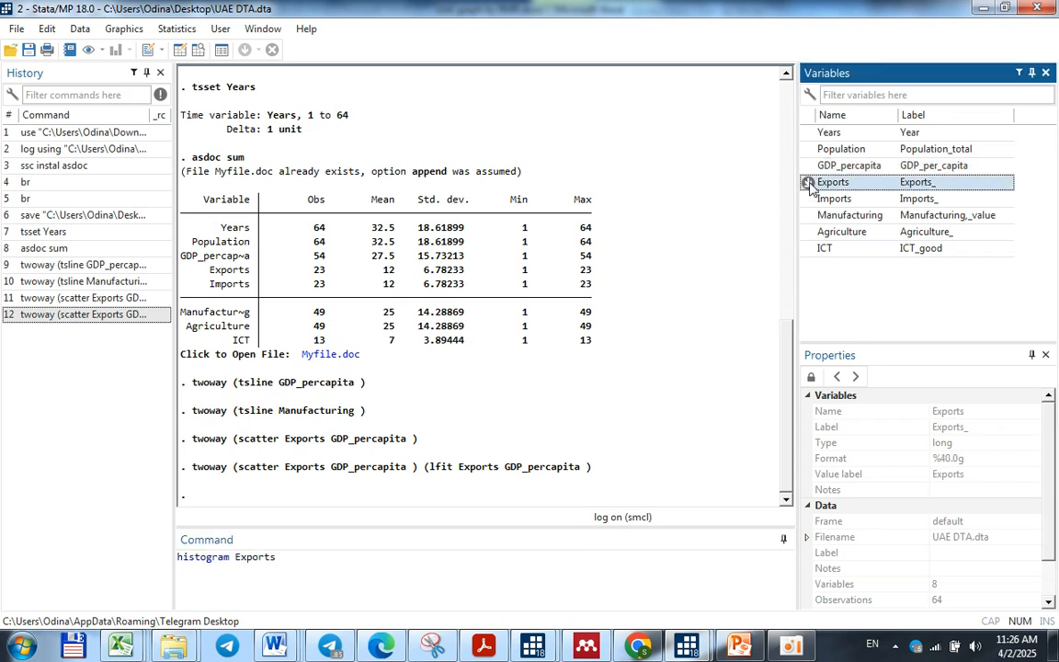
left_click(310, 559)
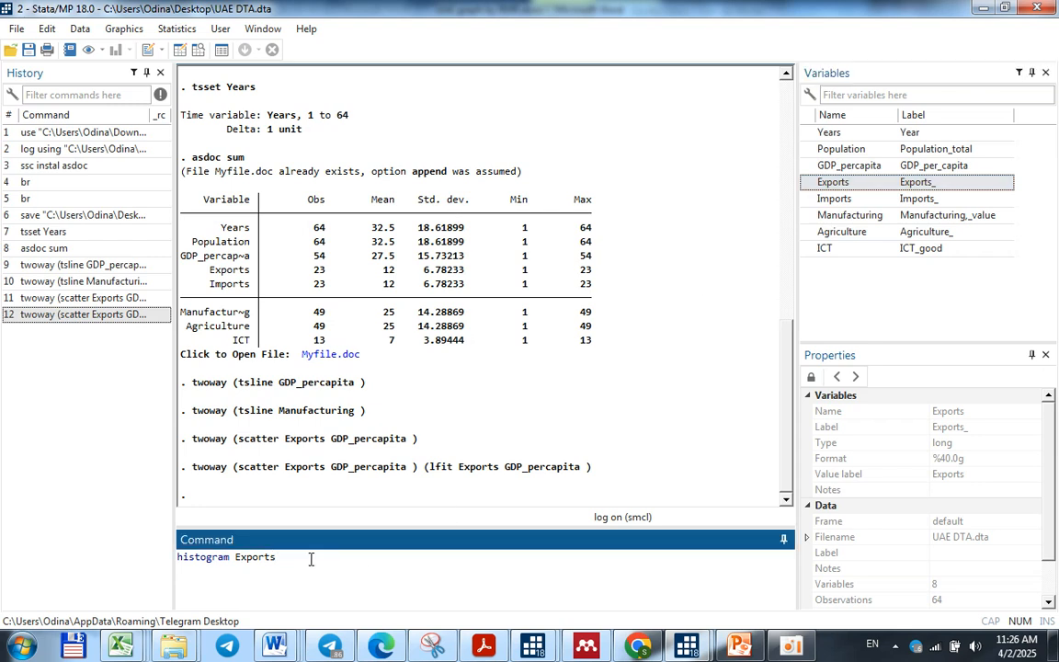
type(", kdensity norm")
key("Return")
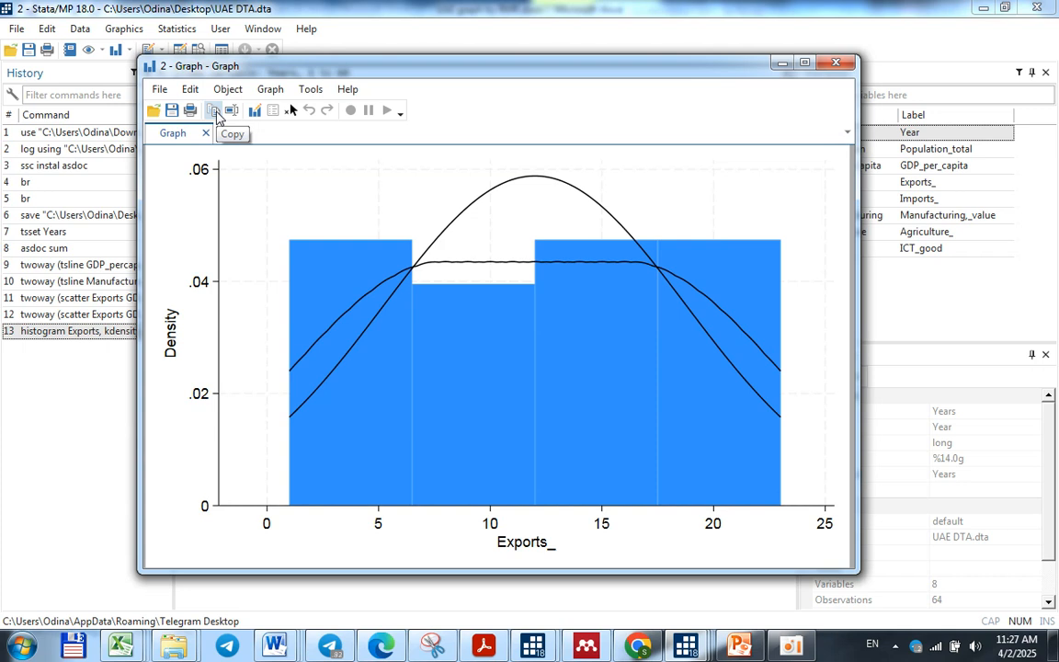
Close the histogram graph and look through UAE graph by RMR.docx in Word, past the scatter plots of Manufacturing
left_click(837, 63)
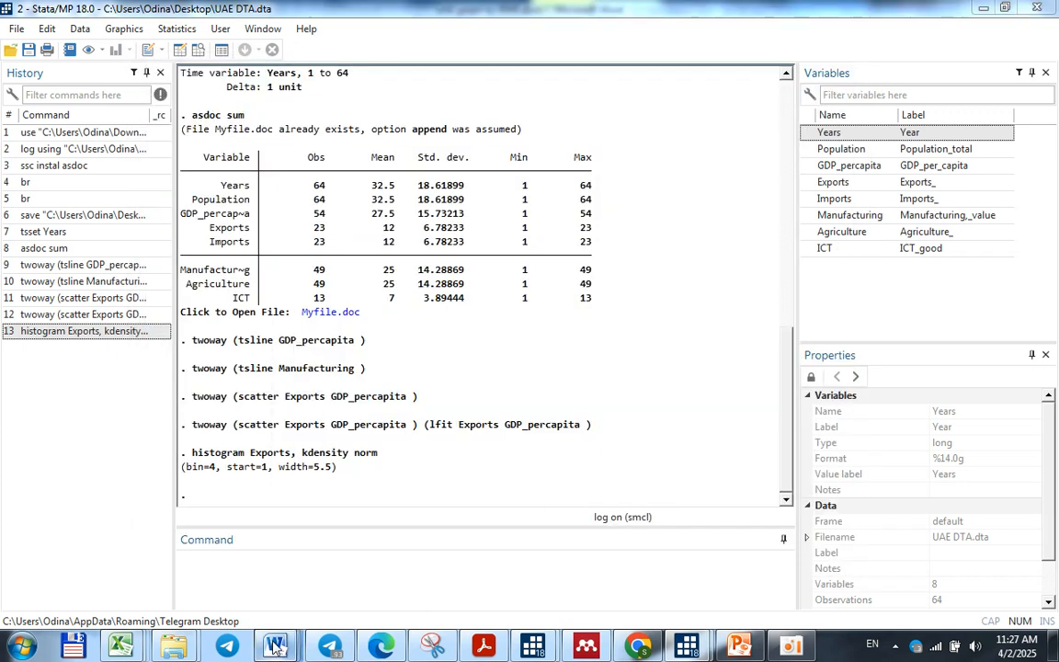
mouse_move(274, 646)
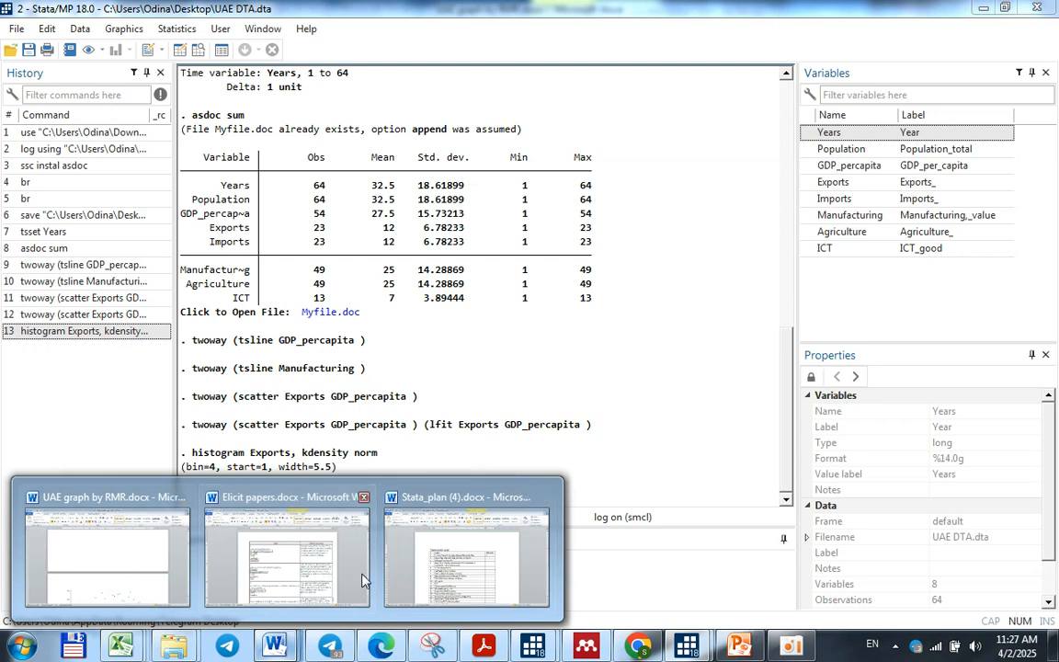
left_click(103, 556)
scroll(446, 550, "down", 10)
scroll(454, 545, "down", 15)
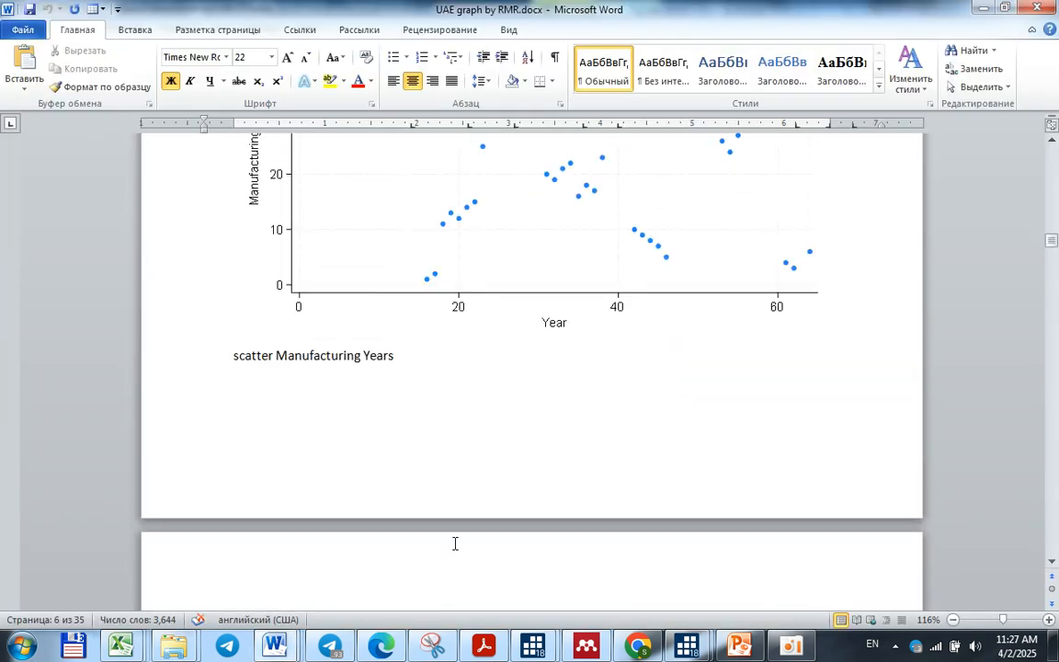
mouse_move(1051, 249)
left_mouse_down()
mouse_move(1052, 308)
mouse_move(1052, 220)
mouse_move(1052, 257)
left_mouse_up()
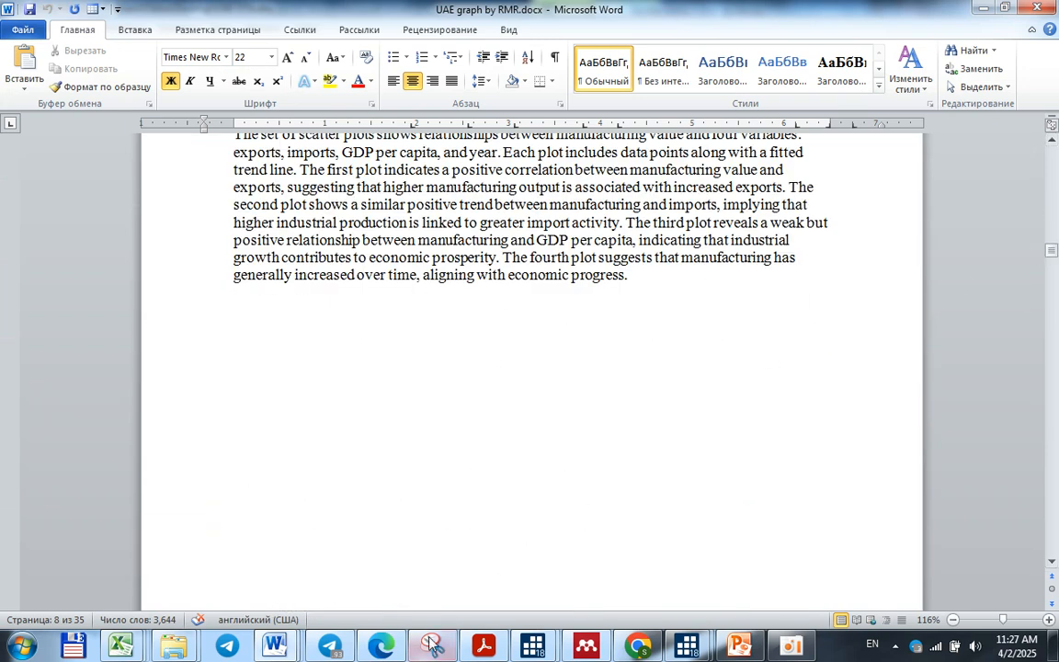
Switch back to Stata, draw a box plot of GDP_percapita with graph box, and close the graph after viewing
mouse_move(687, 646)
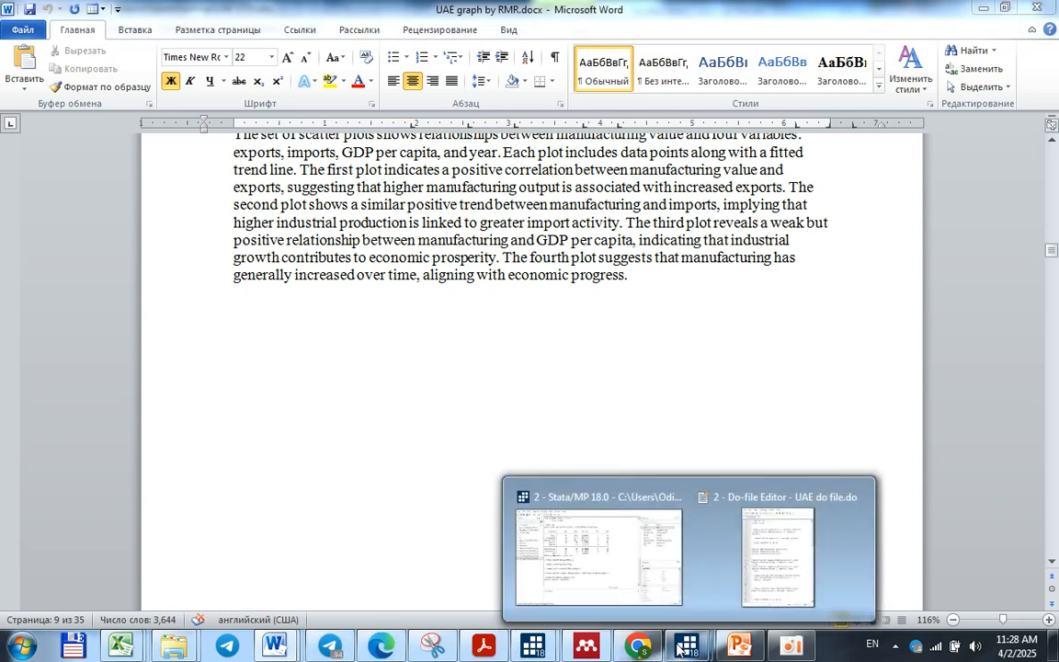
left_click(626, 515)
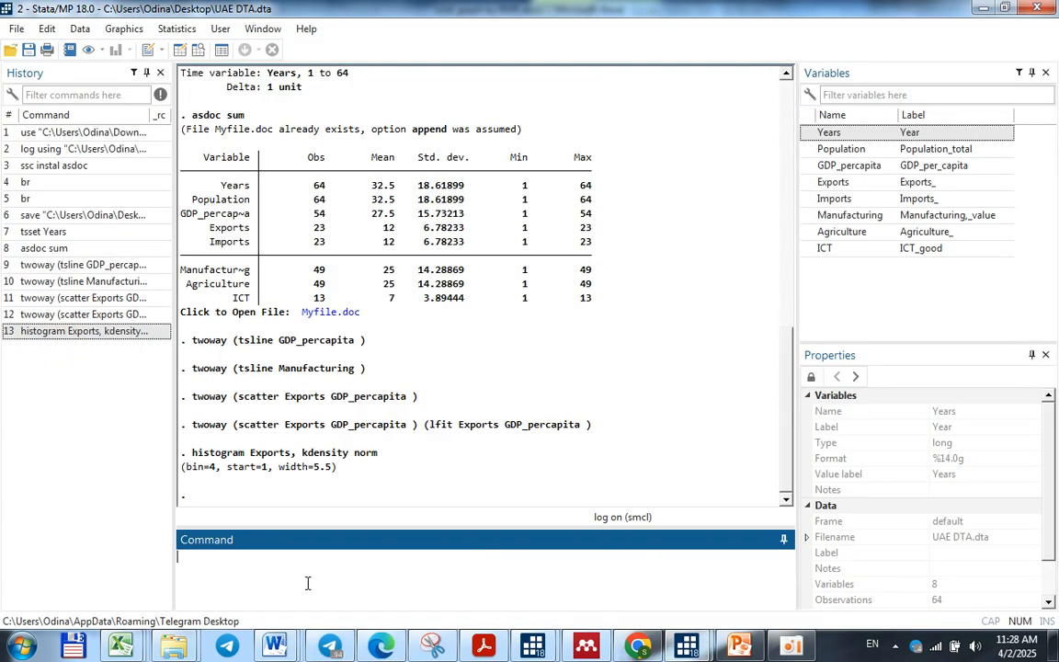
type("graph box")
left_click(810, 167)
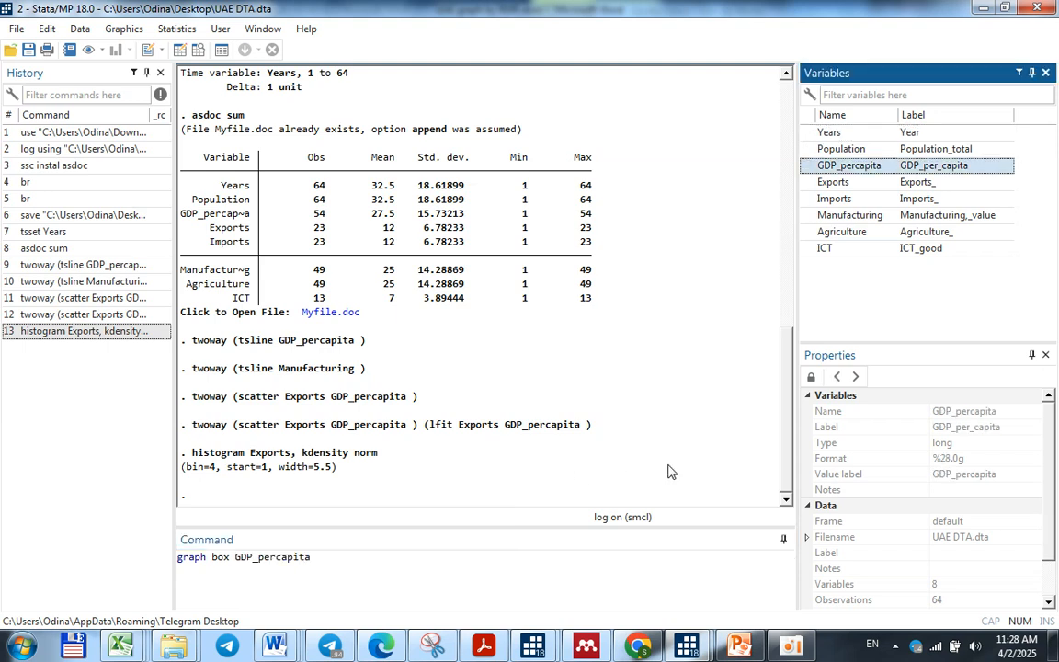
key("Return")
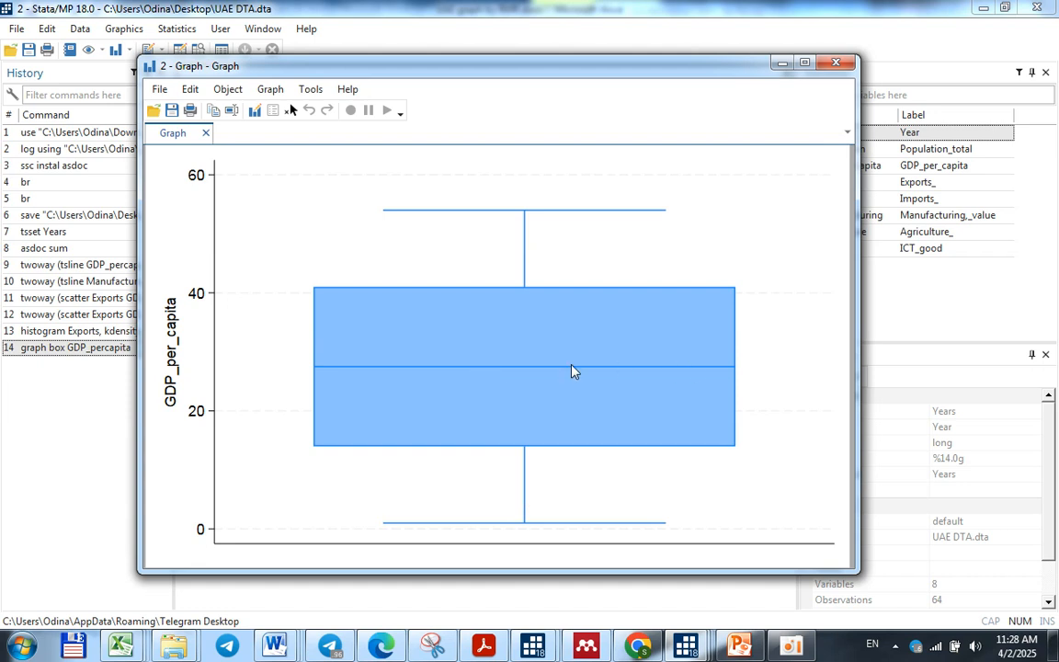
left_click(835, 67)
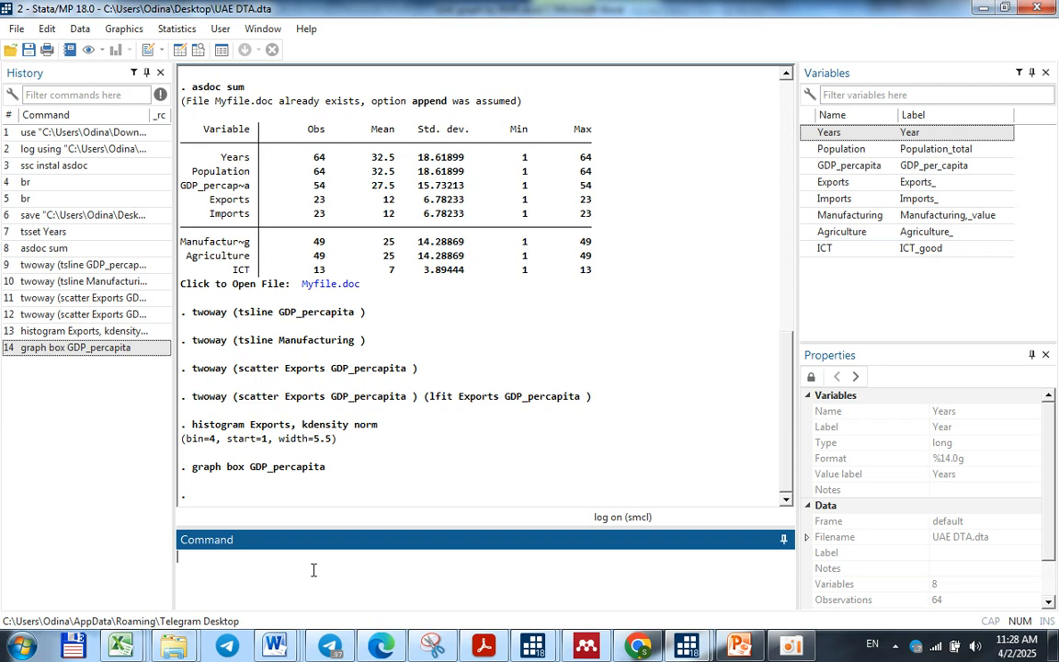
Start an asdoc pwcorr command for exporting pairwise correlations
type("sas")
key("BackSpace")
key("BackSpace")
key("BackSpace")
type("asdoc pwcorr")
Add GDP_percapita, Population, Exports, Imports, Manufacturing, Agriculture and ICT to the correlation command and run it
left_click(827, 165)
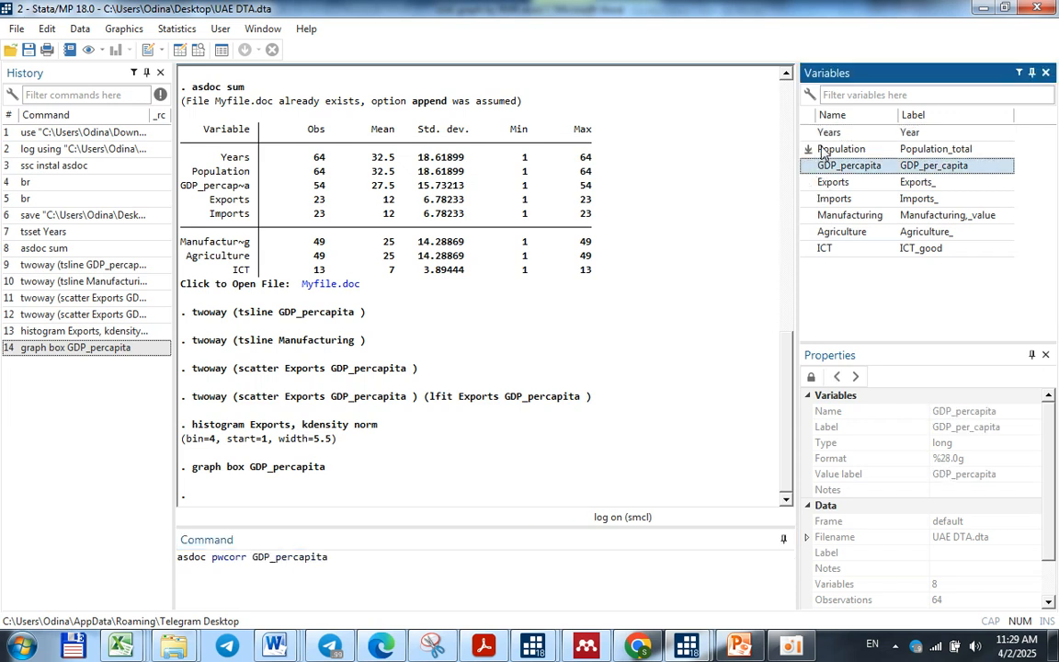
left_click(818, 149)
left_click(808, 182)
left_click(809, 199)
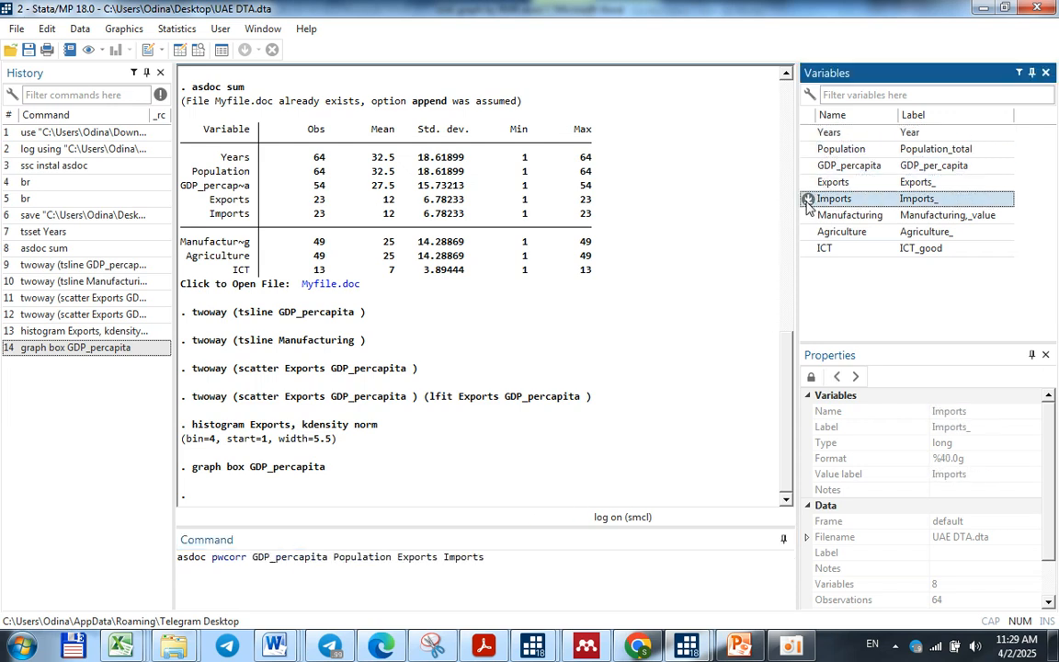
left_click(808, 215)
left_click(808, 232)
left_click(808, 248)
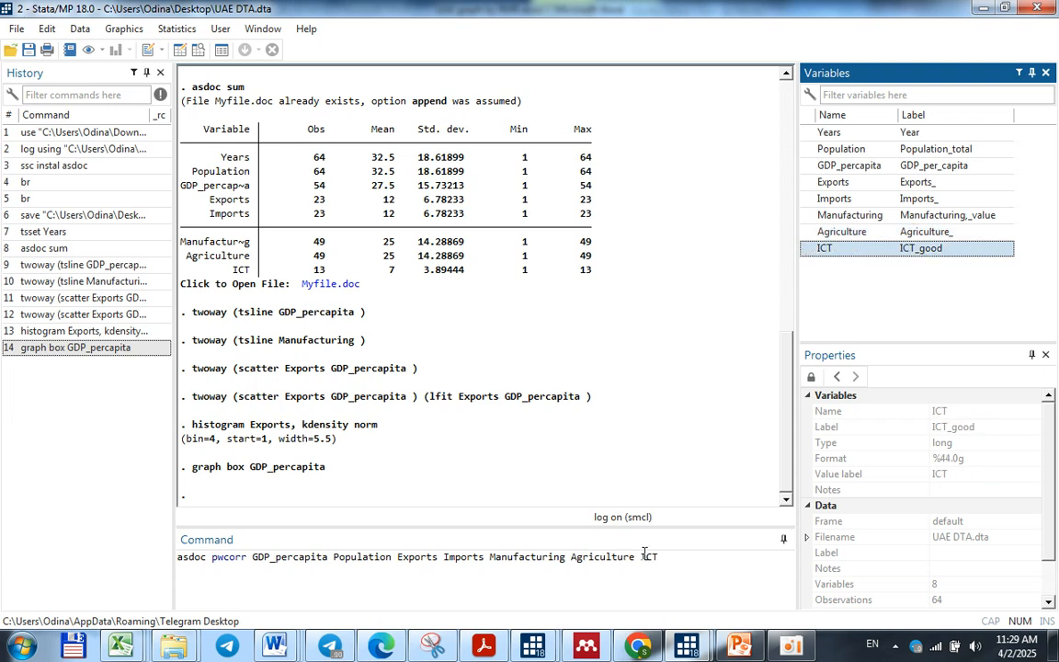
left_click(668, 570)
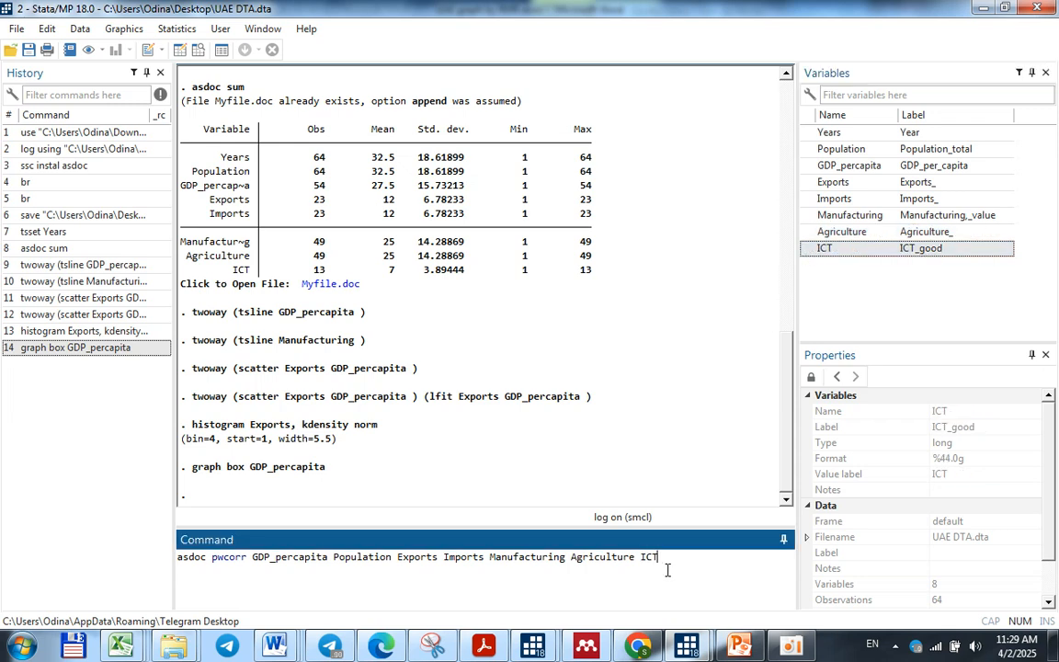
key("Return")
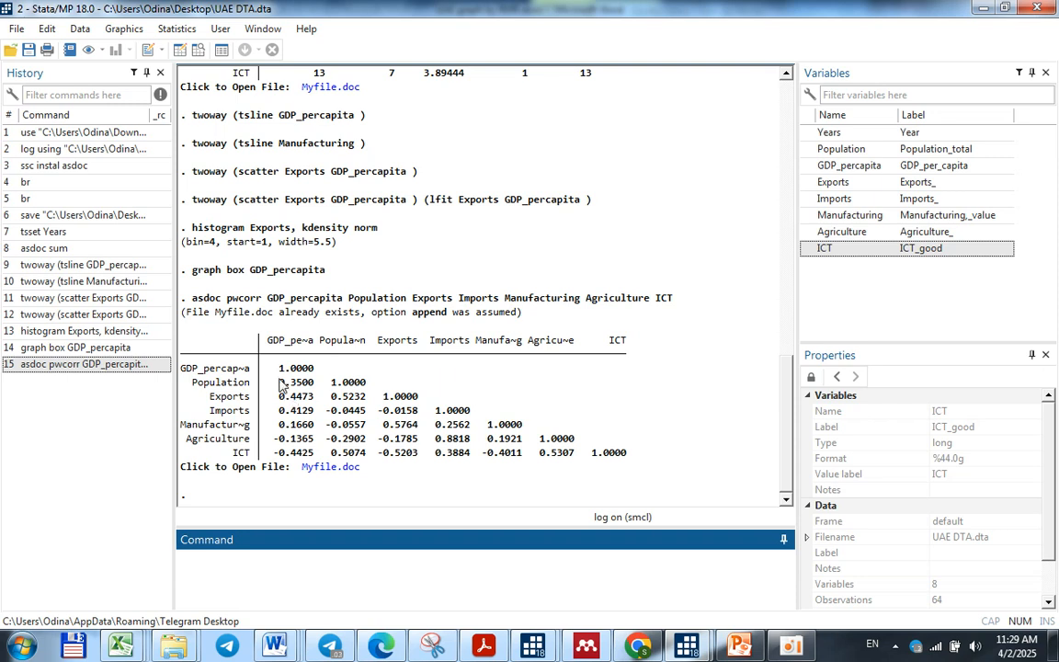
Examine the correlations of the other variables with GDP_percapita in the correlation matrix
left_click(278, 379)
left_click_drag(278, 379, 292, 385)
left_click(280, 397)
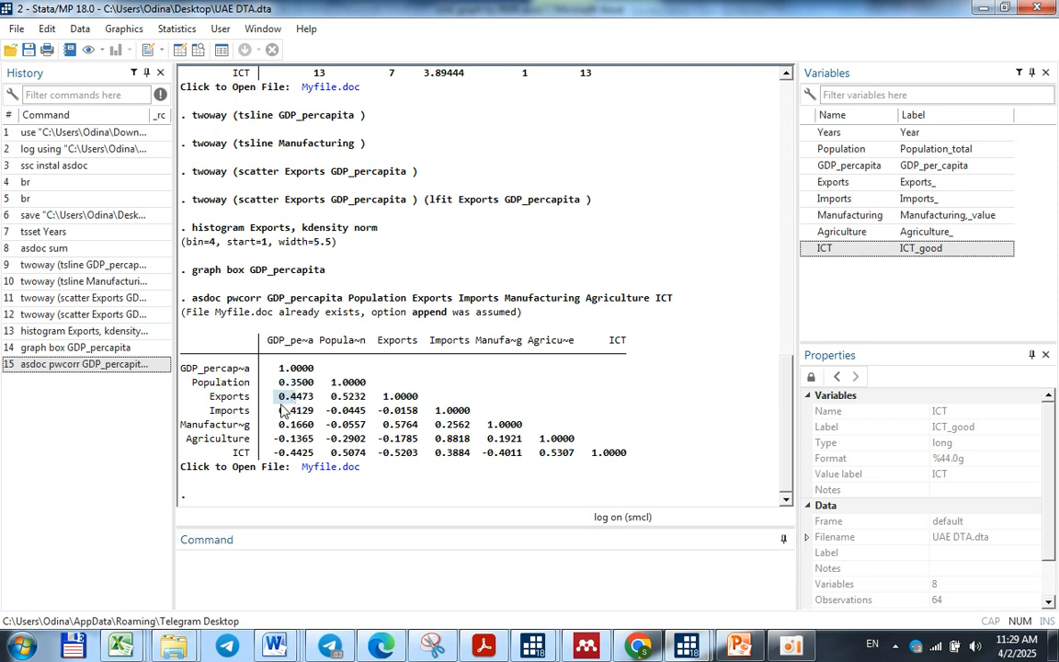
mouse_move(280, 436)
left_mouse_down()
mouse_move(281, 451)
mouse_move(307, 453)
mouse_move(281, 442)
left_mouse_up()
left_click(305, 452)
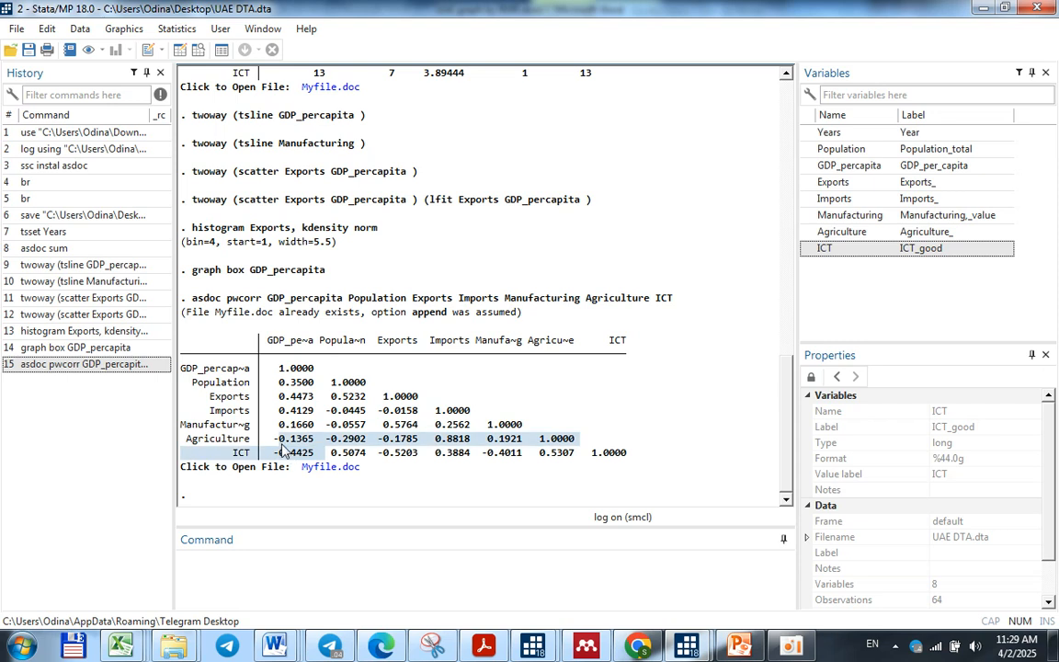
left_click(280, 439)
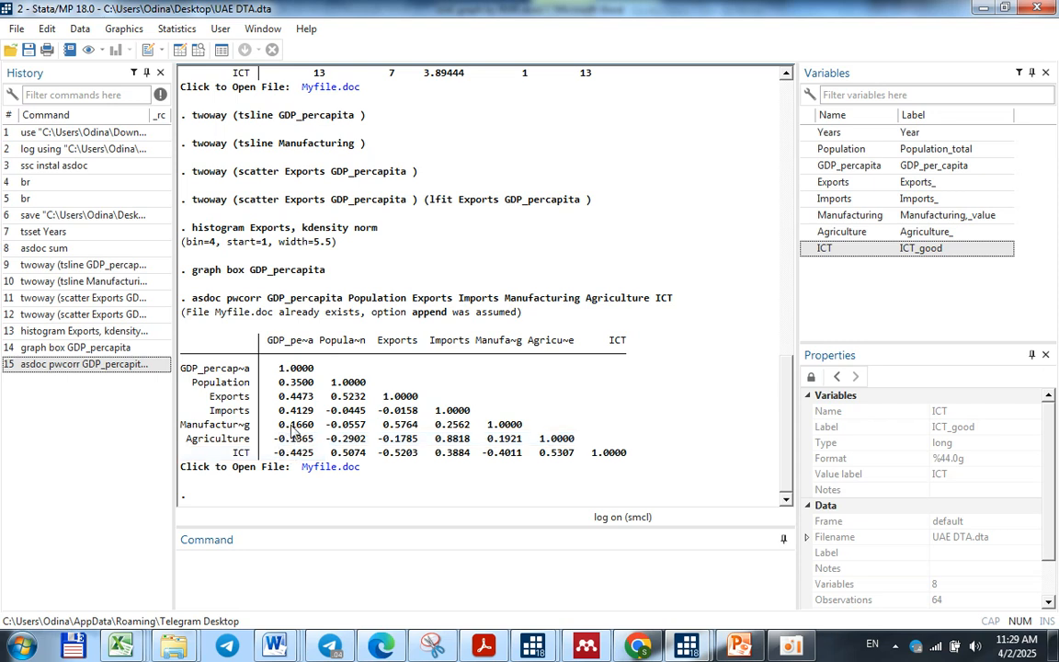
Start a swilk command for the Shapiro-Wilk normality test
left_click(350, 567)
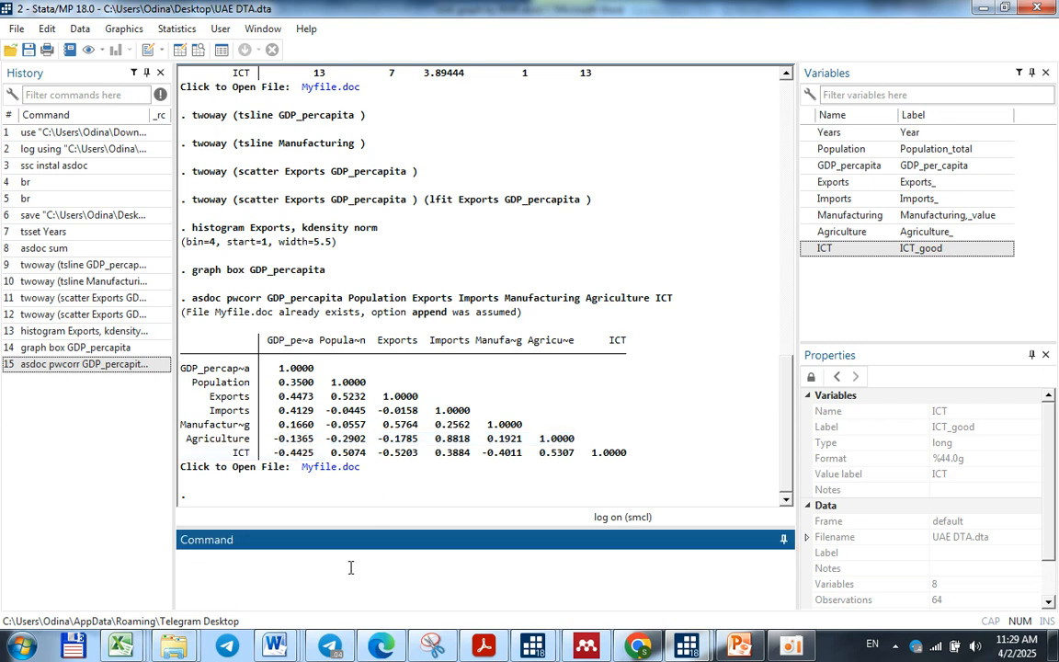
type("swilk")
left_click(789, 649)
left_click(789, 649)
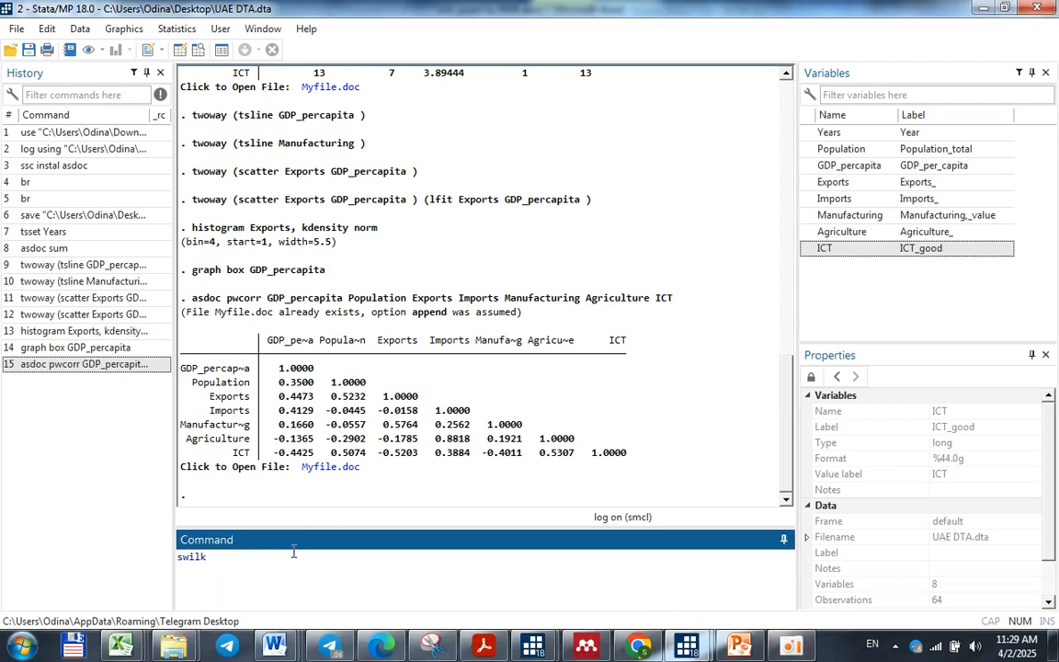
Run the Shapiro-Wilk test on Population, GDP_percapita, Exports, Imports, Manufacturing, Agriculture and ICT
left_click(808, 149)
left_click(809, 166)
left_click(808, 182)
left_click(808, 199)
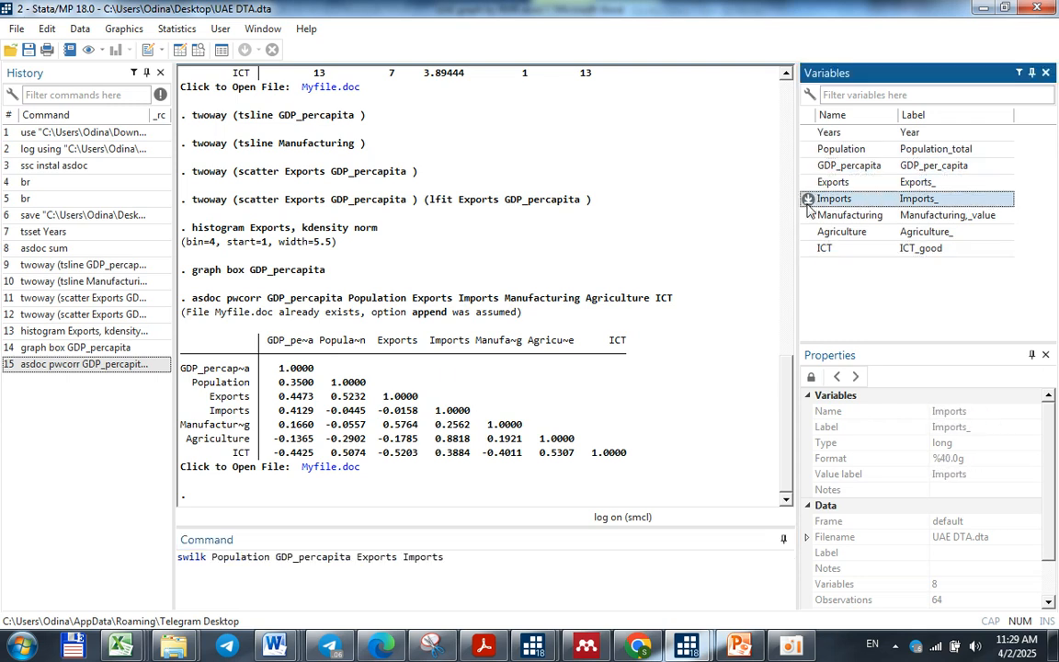
left_click(808, 216)
left_click(808, 232)
left_click(808, 248)
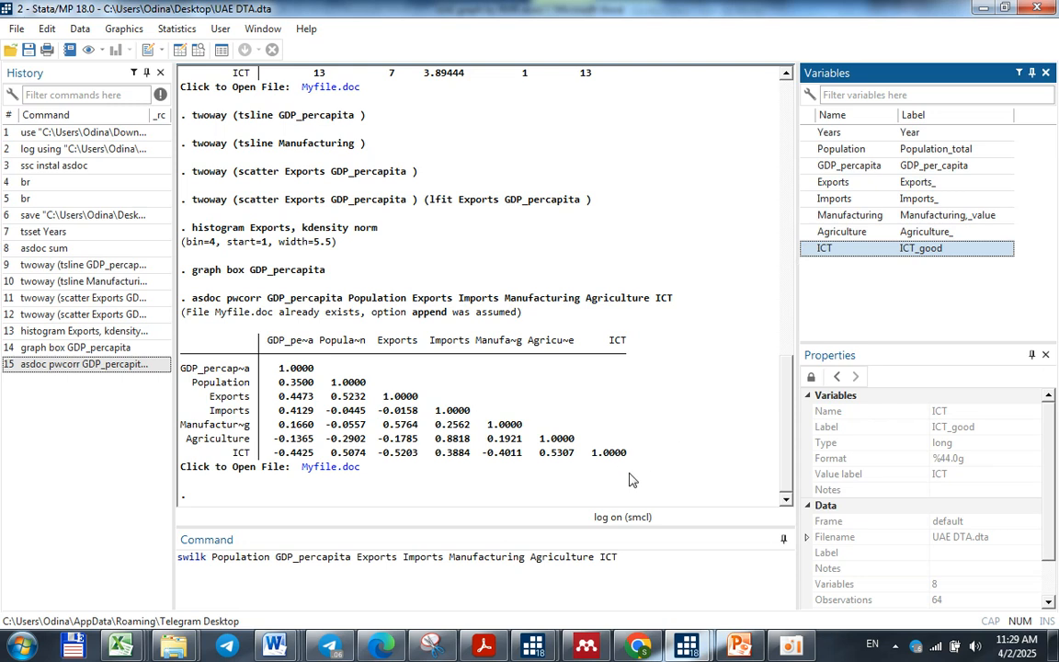
left_click(607, 558)
key("Return")
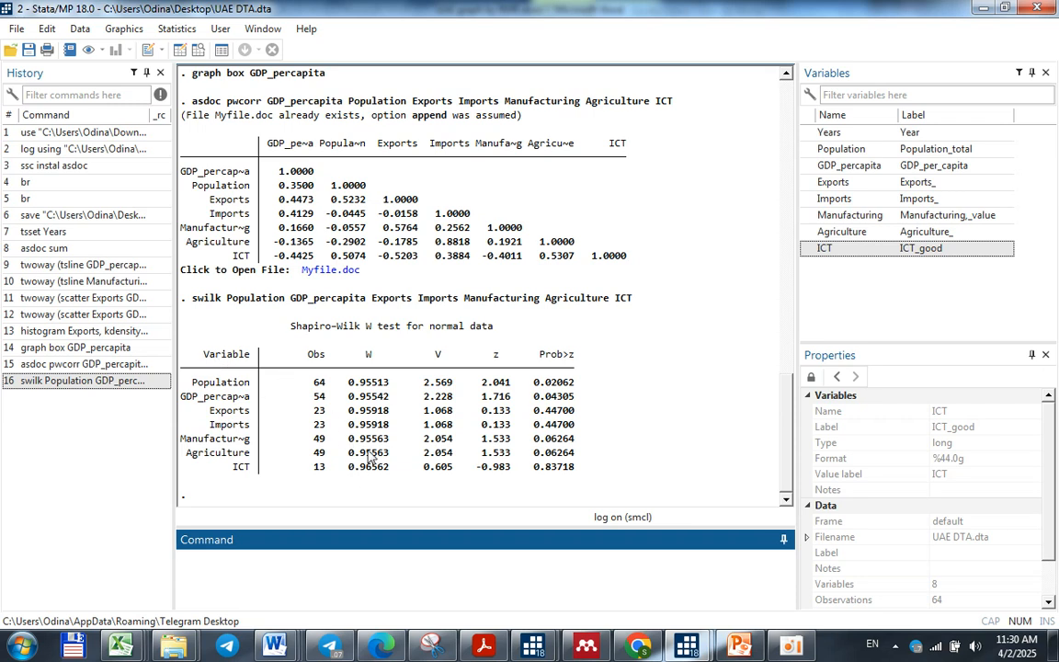
Examine the observation counts in the Shapiro-Wilk results and dismiss the Windows colour scheme prompt
left_click_drag(309, 381, 321, 432)
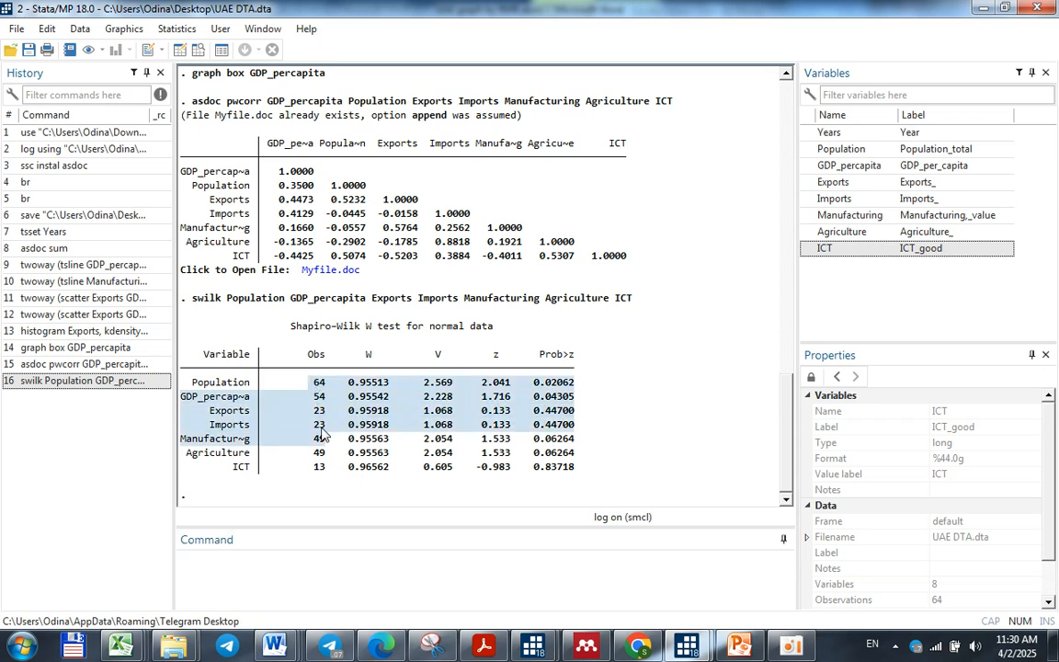
left_click(320, 432)
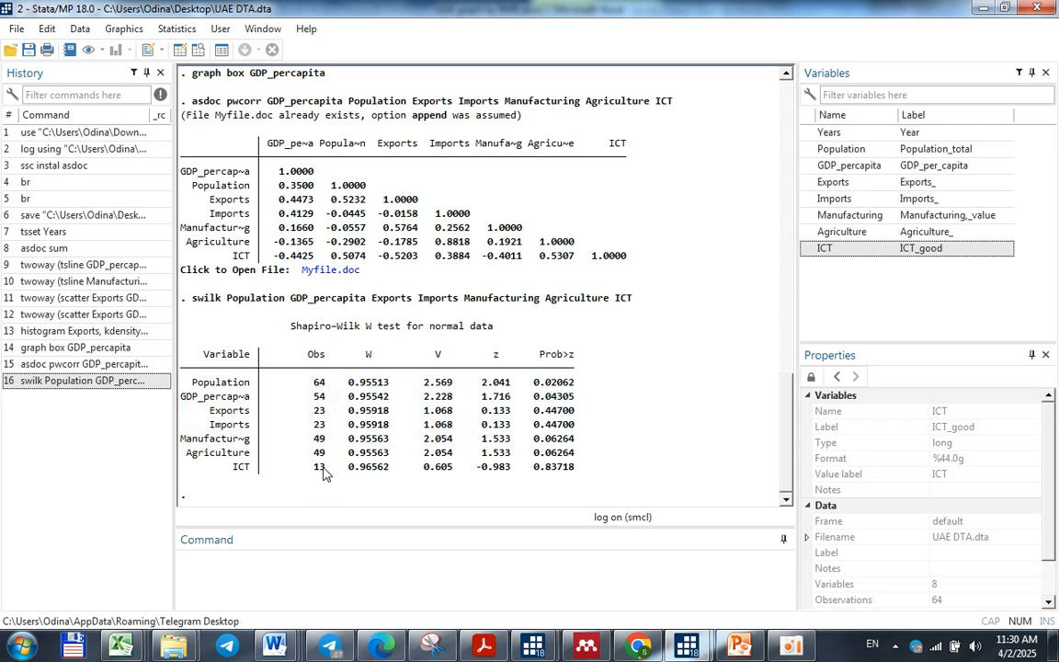
left_click_drag(326, 471, 314, 469)
left_click(333, 473)
left_click(314, 583)
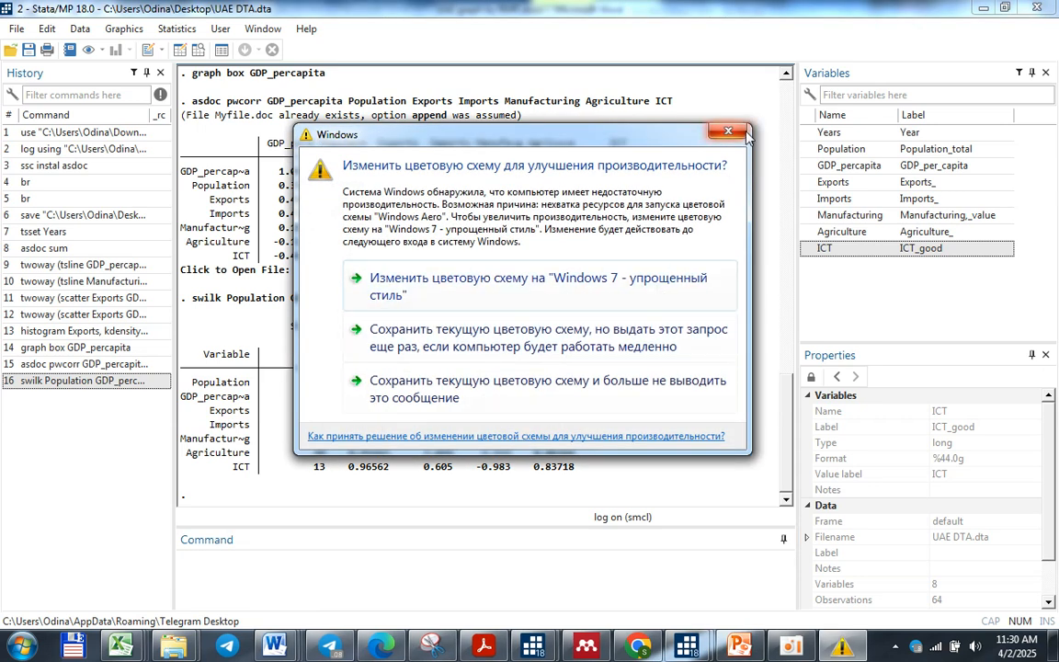
left_click(743, 135)
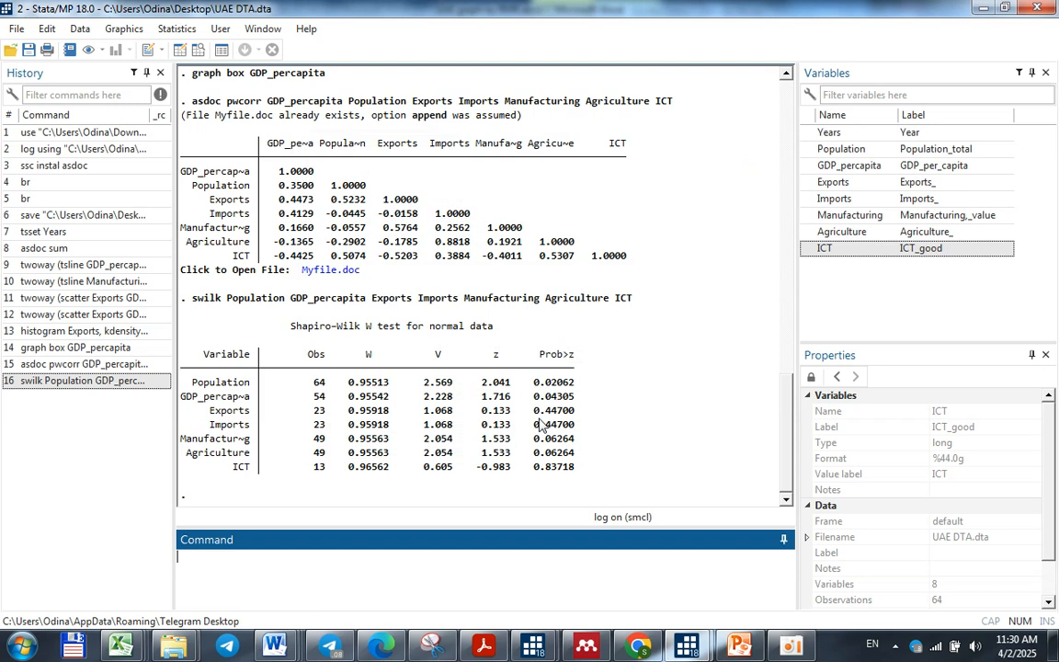
Open UAE do file.do in the Do-file Editor and find the regression commands that follow the swilk line
left_click(690, 648)
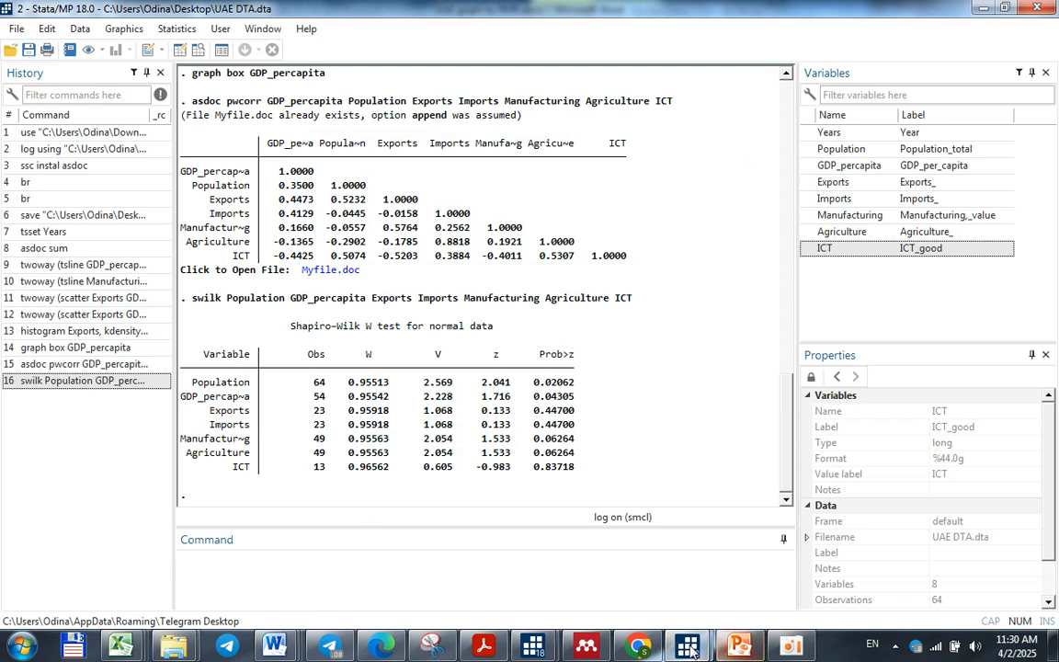
left_click(641, 515)
scroll(749, 486, "down", 10)
scroll(749, 485, "down", 9)
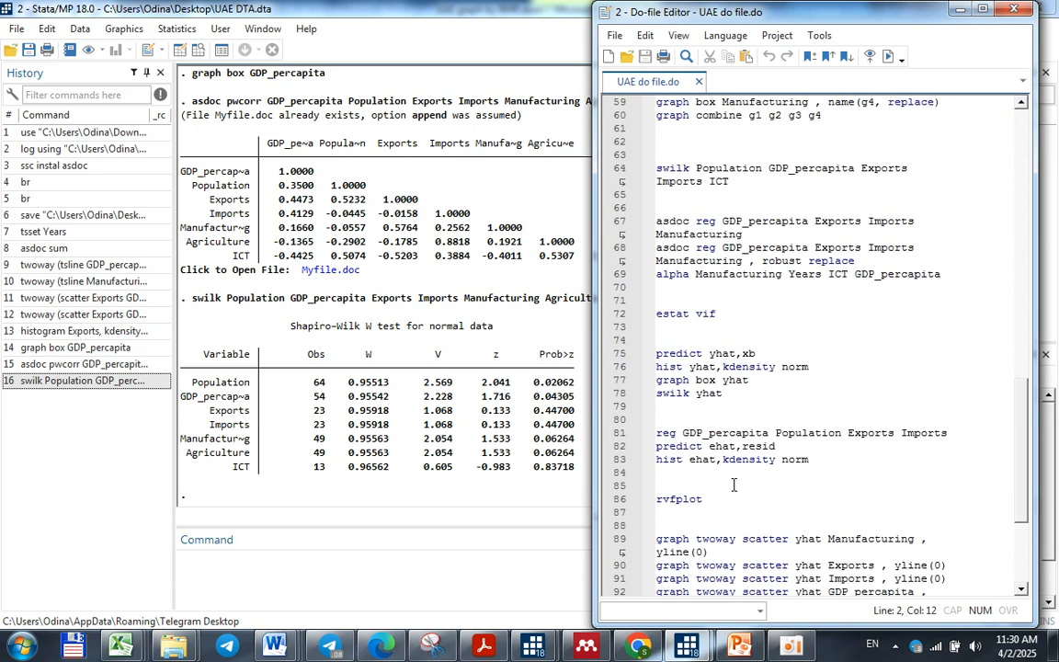
left_click(714, 222)
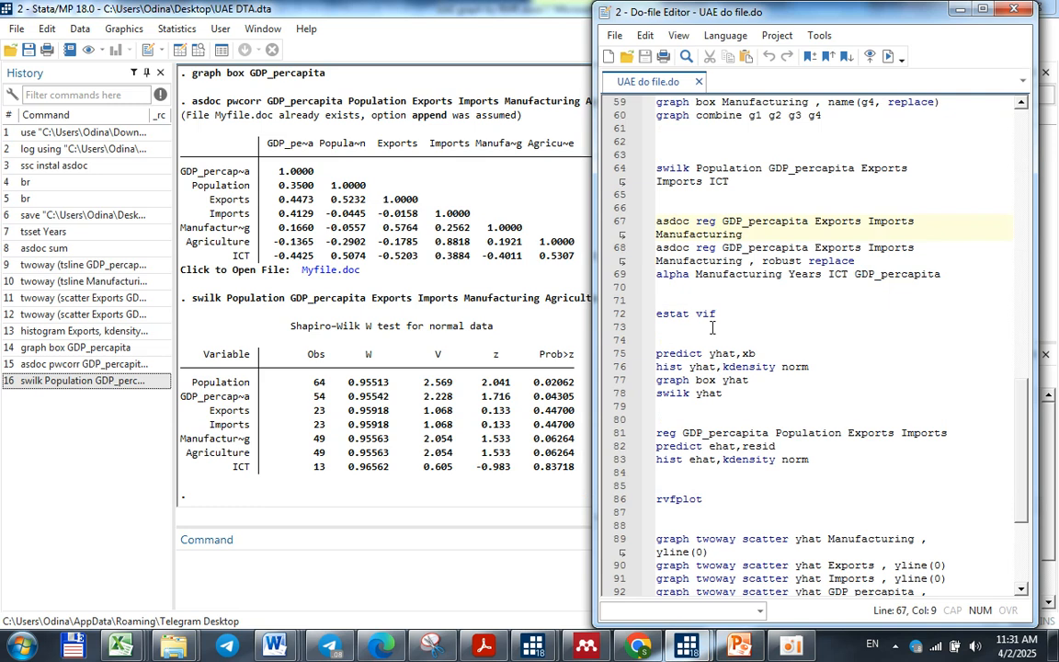
scroll(713, 327, "down", 4)
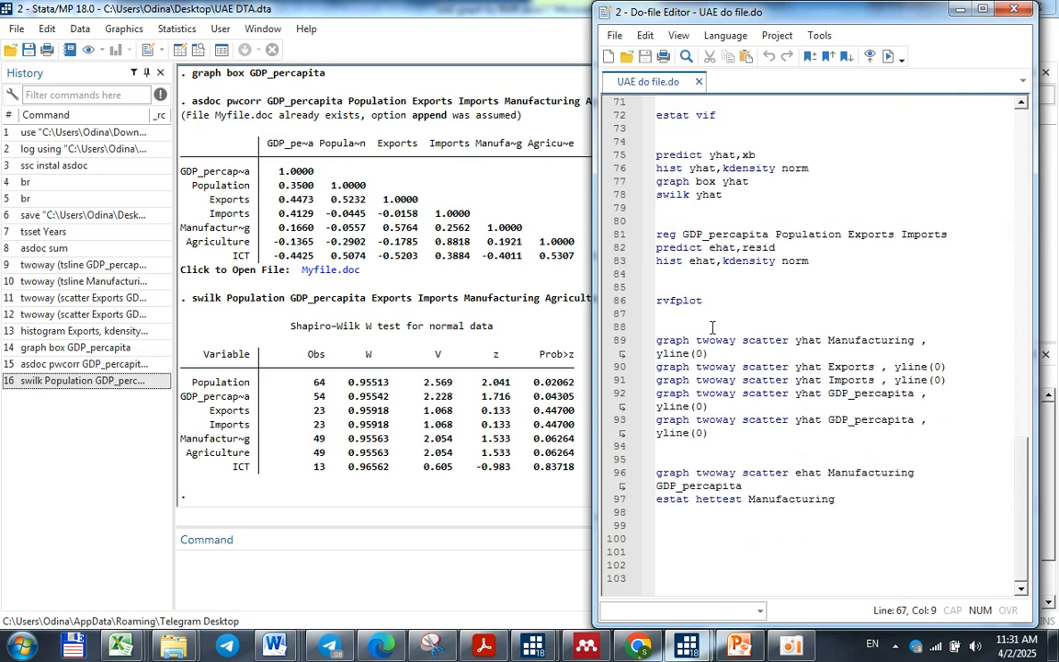
scroll(713, 327, "up", 4)
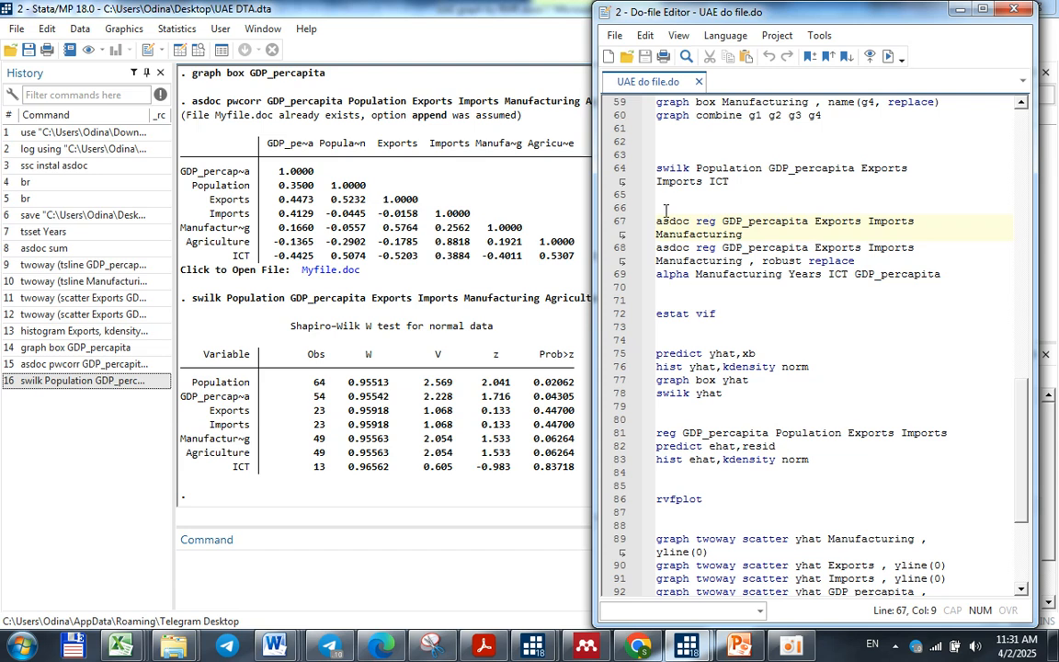
Copy the asdoc reg command for GDP_percapita on Exports, Imports and Manufacturing from the do-file and run it
left_click_drag(656, 222, 747, 234)
key("ctrl+c")
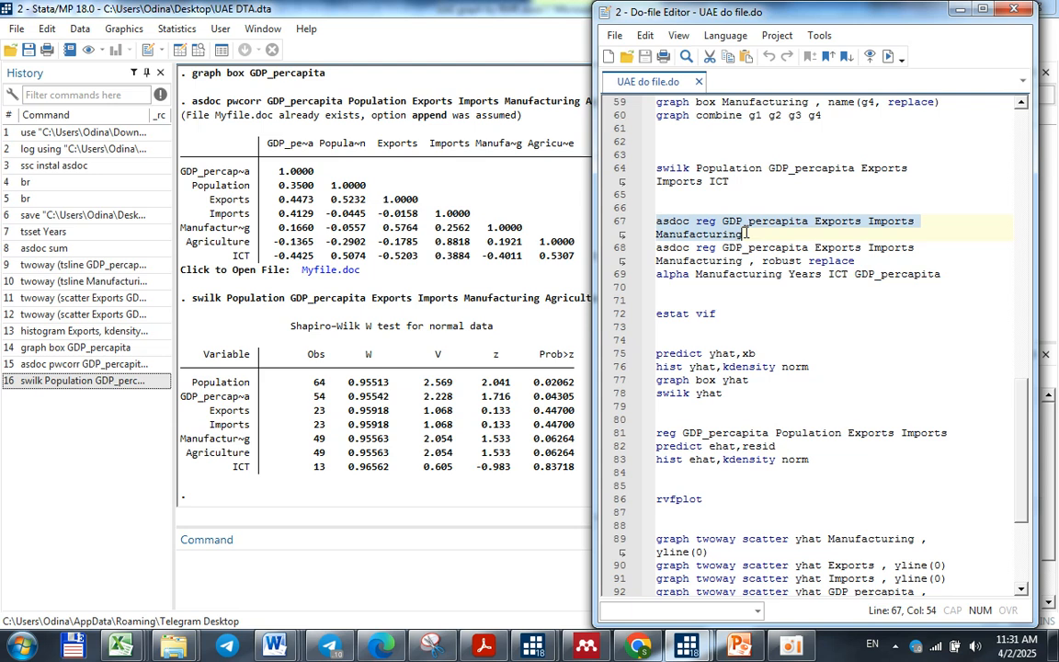
left_click(380, 555)
key("ctrl+v")
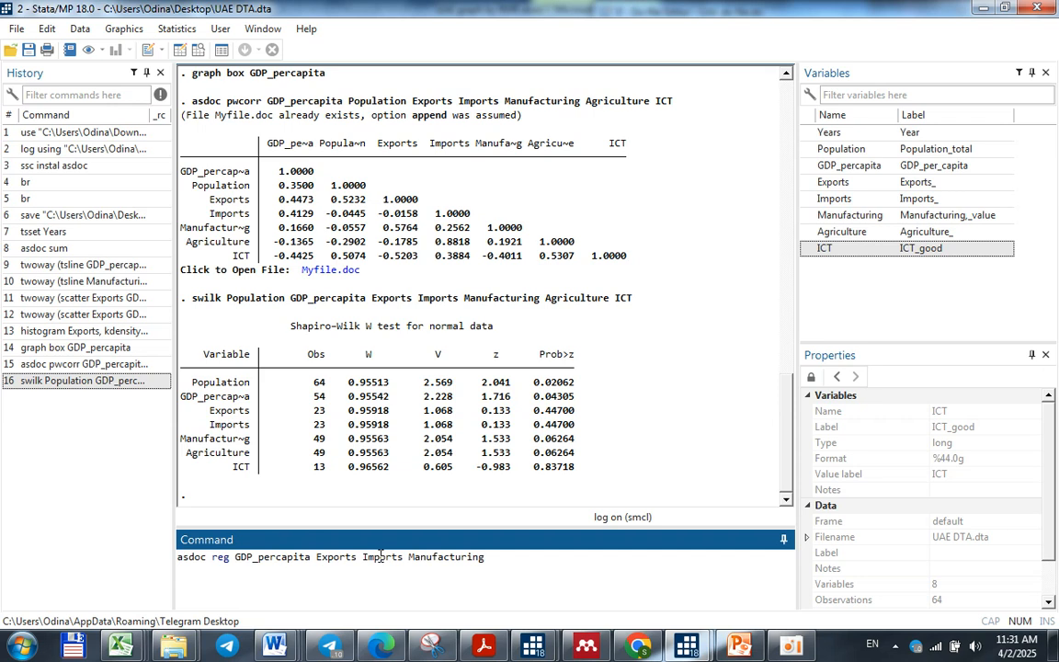
key("Return")
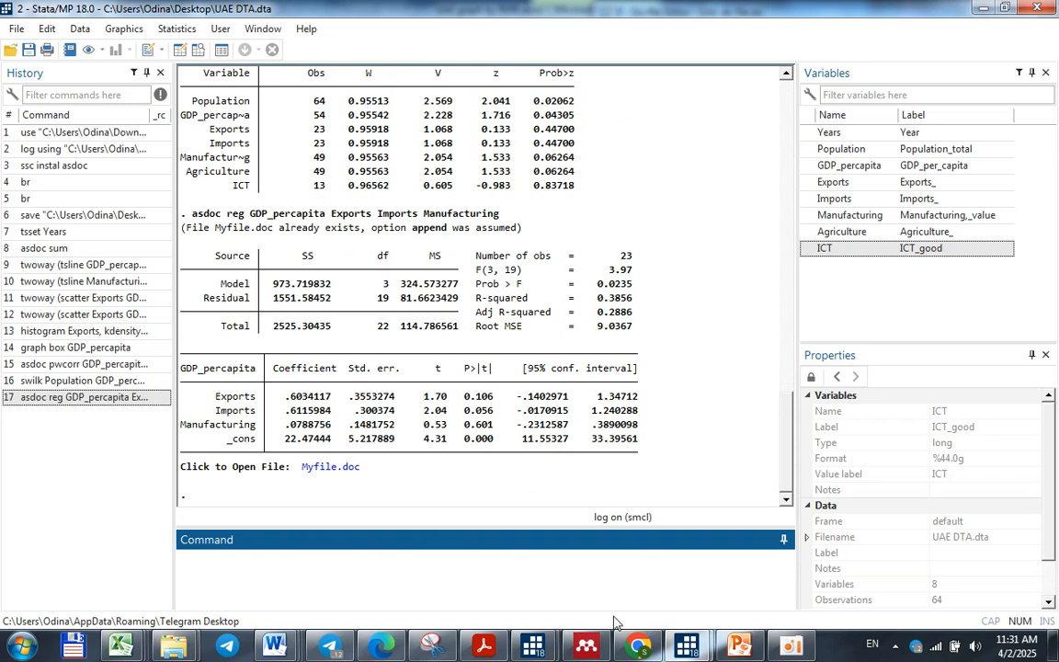
Copy the asdoc reg command with robust replace and the alpha command for Manufacturing, Years, ICT and GDP_percapita from the do-file and run both
mouse_move(687, 645)
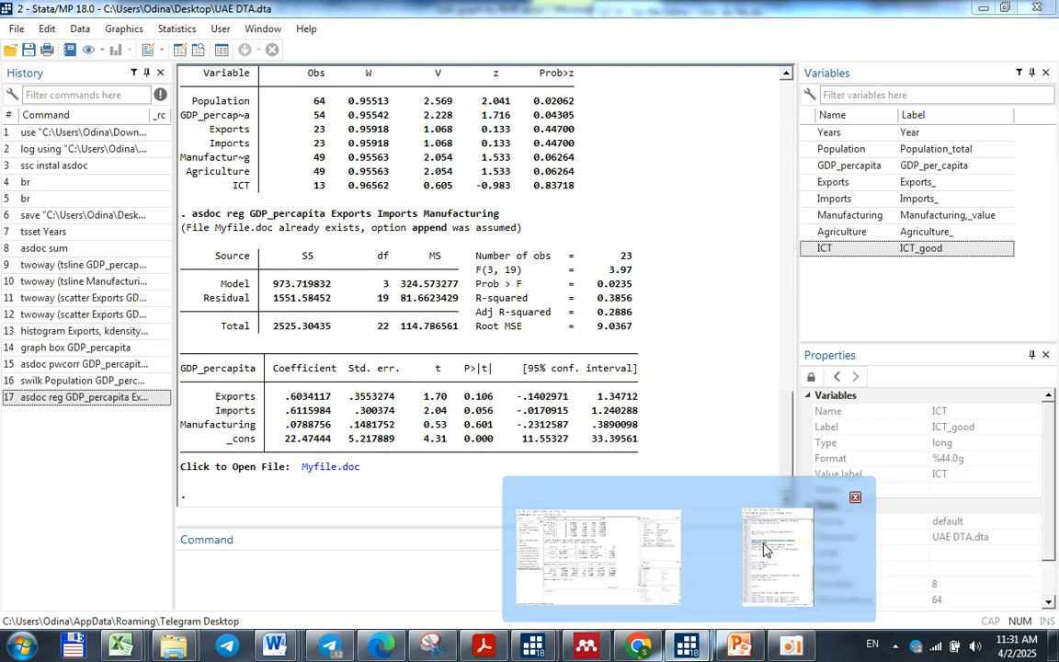
left_click(786, 584)
left_click_drag(942, 274, 660, 247)
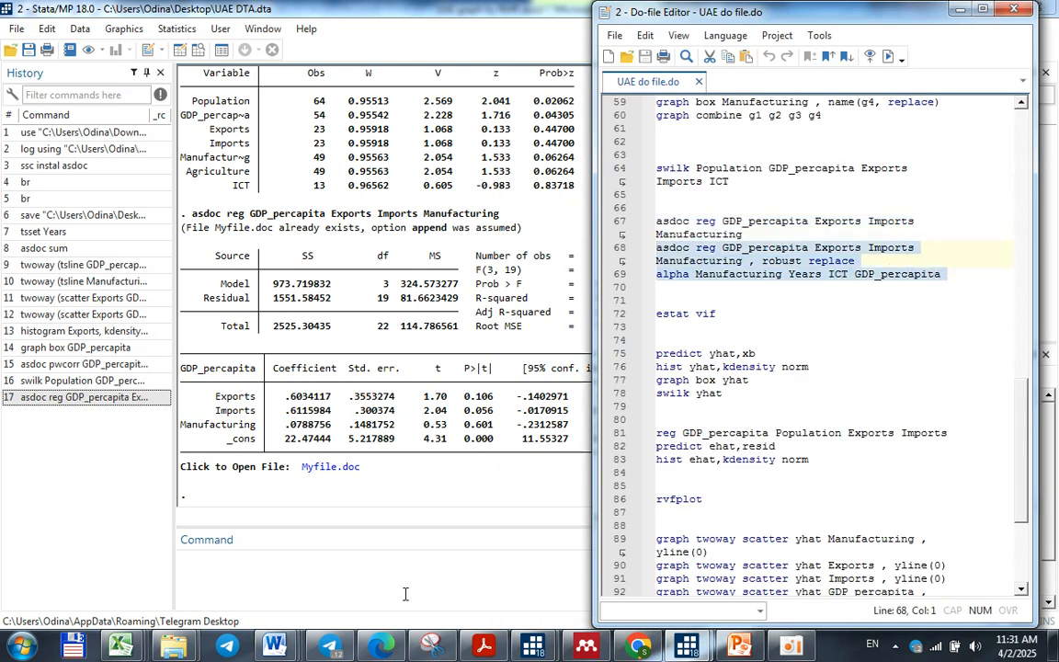
left_click(405, 594)
type("asdoc reg GDP_percapita Exports Imports Manufacturing , robust replace alpha Manufacturing Years ICT GDP_percapita")
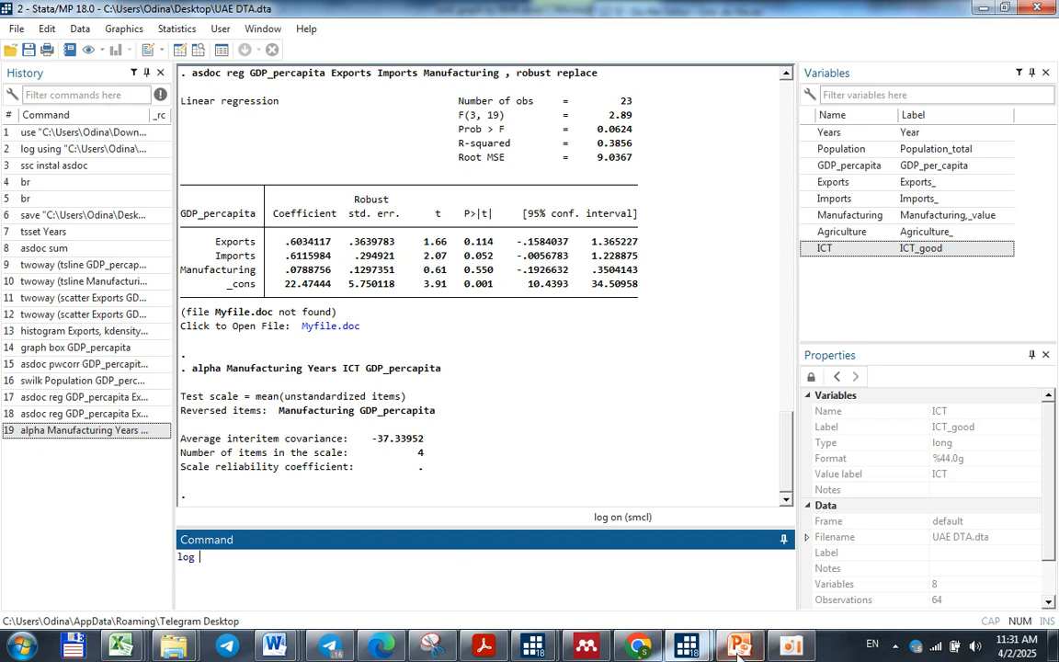
Look over the remaining post-estimation commands in UAE do file.do, minimize the Do-file Editor and end logging with log close
mouse_move(687, 645)
left_click(756, 556)
scroll(756, 555, "down", 5)
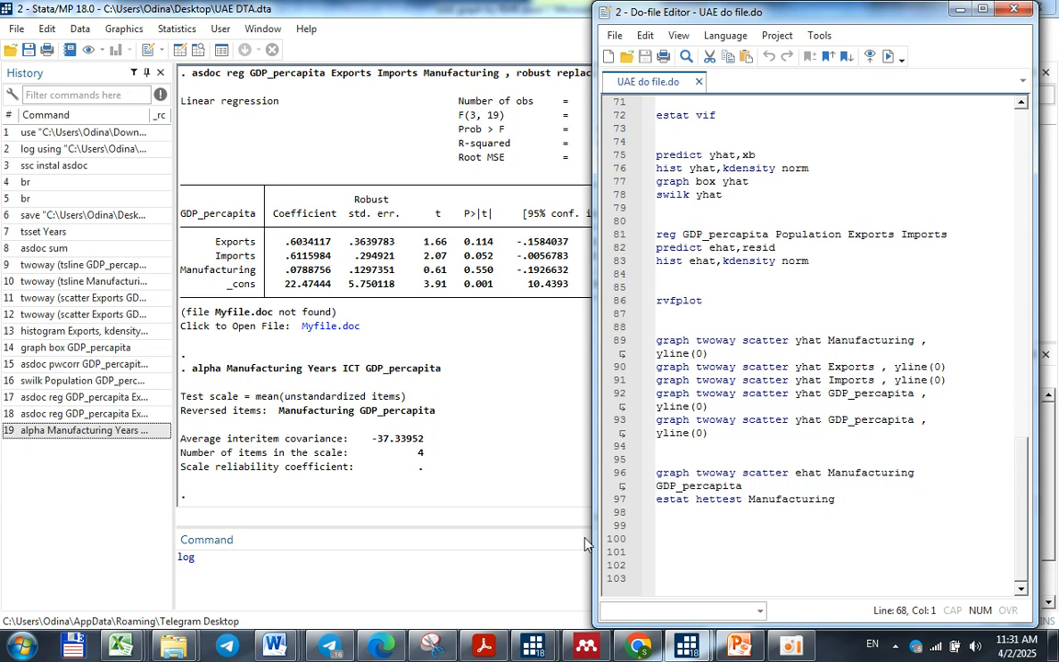
left_click(958, 11)
left_click(427, 597)
type("log close")
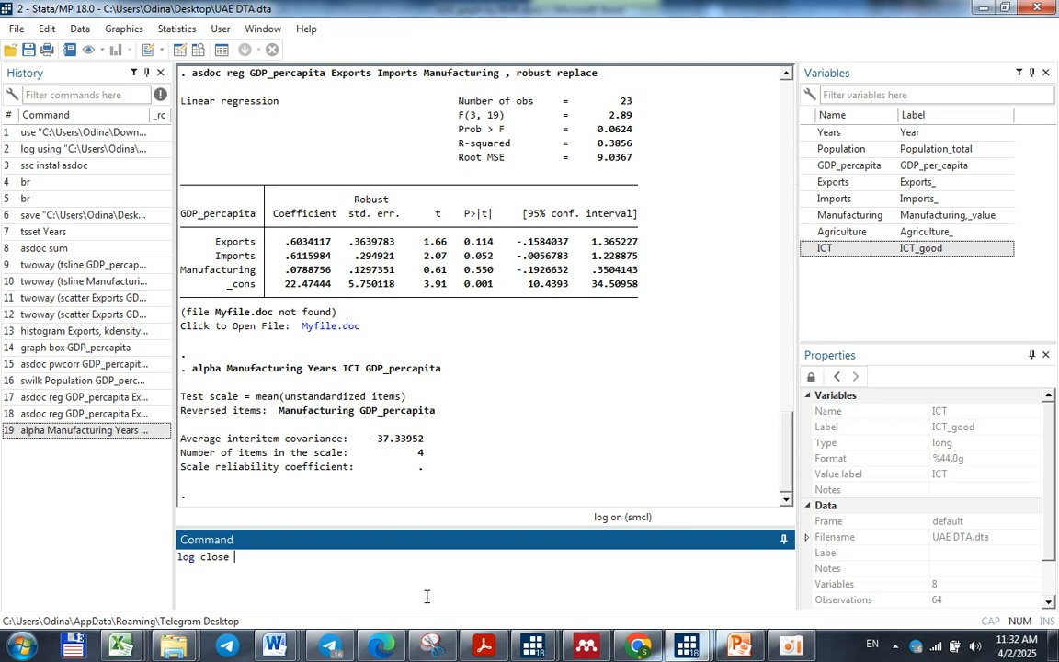
key("Return")
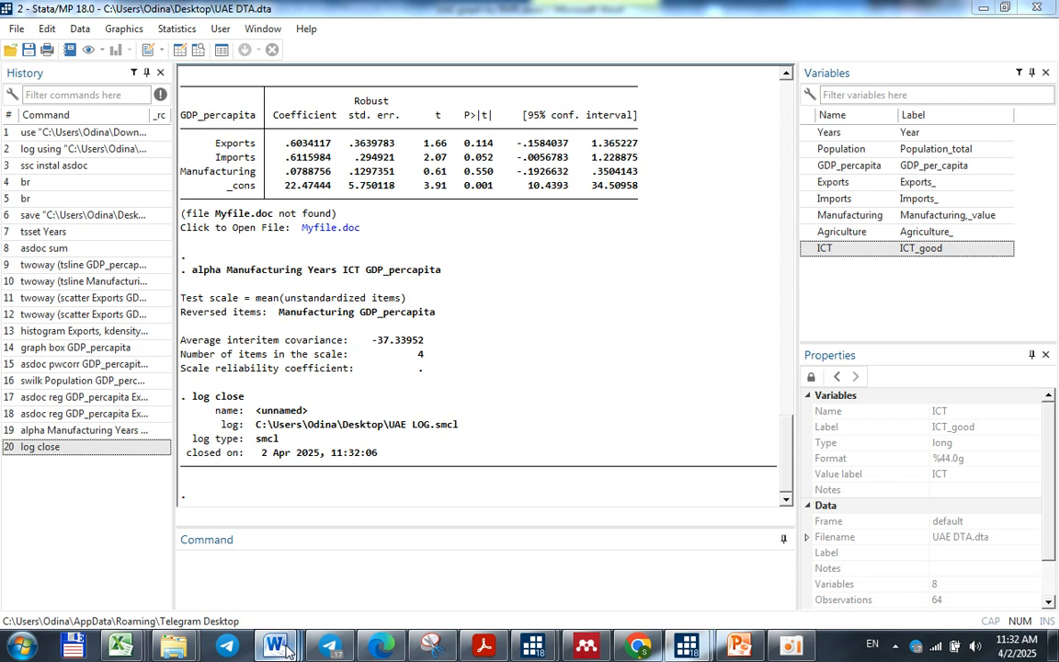
Switch to Stata_plan (4).docx in Word and mark tasks 2 to 5 with + in the Bajarildi column
mouse_move(285, 649)
left_click(464, 551)
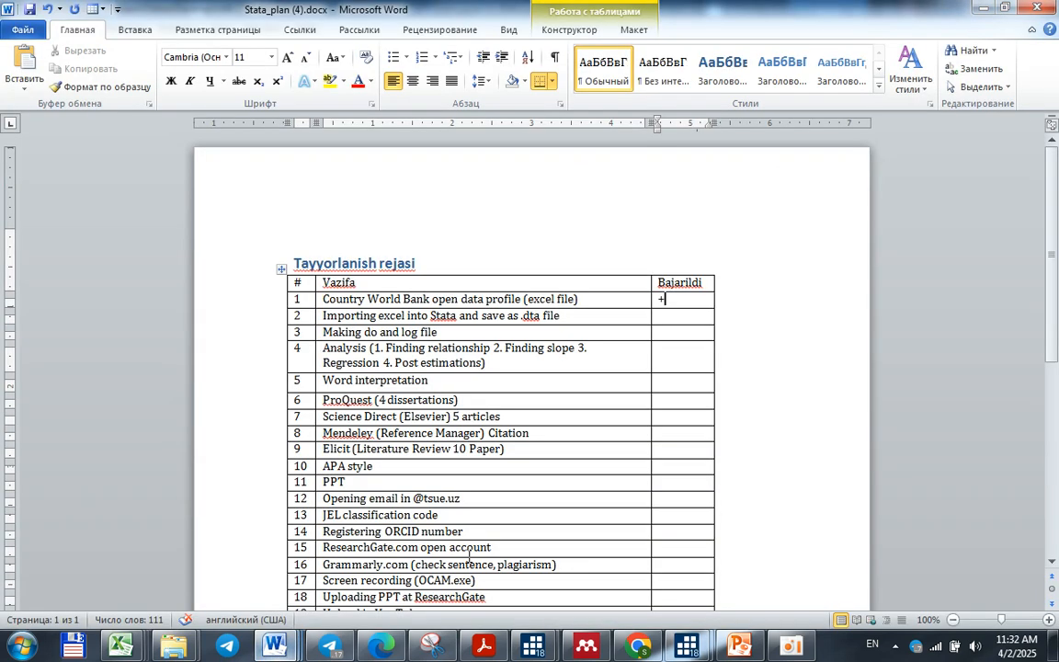
left_click(680, 316)
type("+")
key("Down")
type("+")
key("Down")
type("+")
key("Down")
type("+")
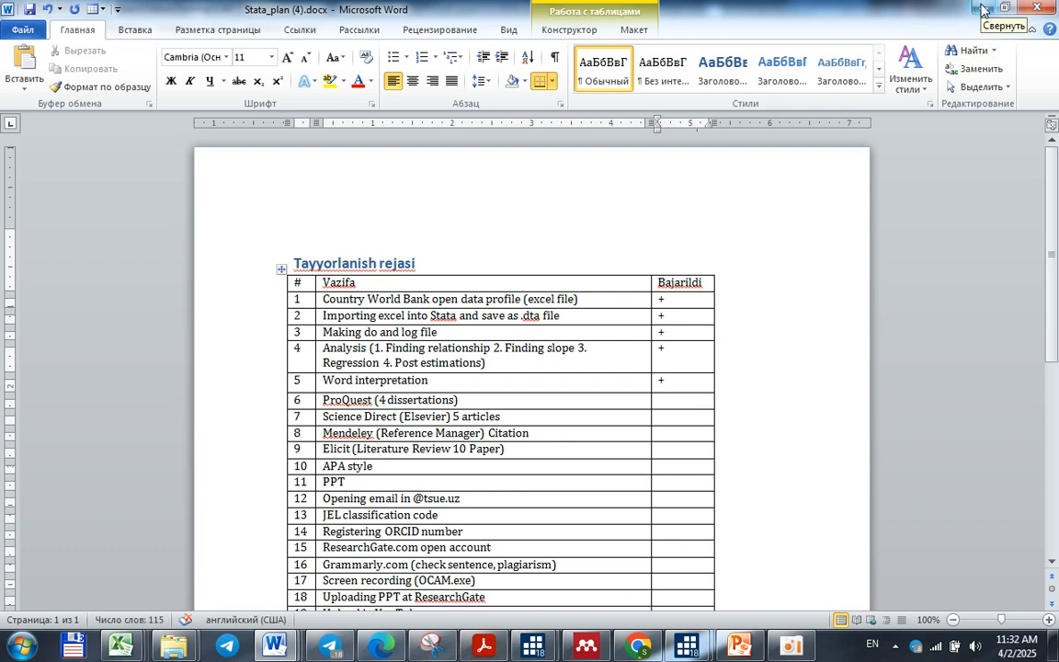
Check The economy of UAE (2).pptx in PowerPoint and mark task 11, PPT, with + in the Stata_plan table
left_click(739, 645)
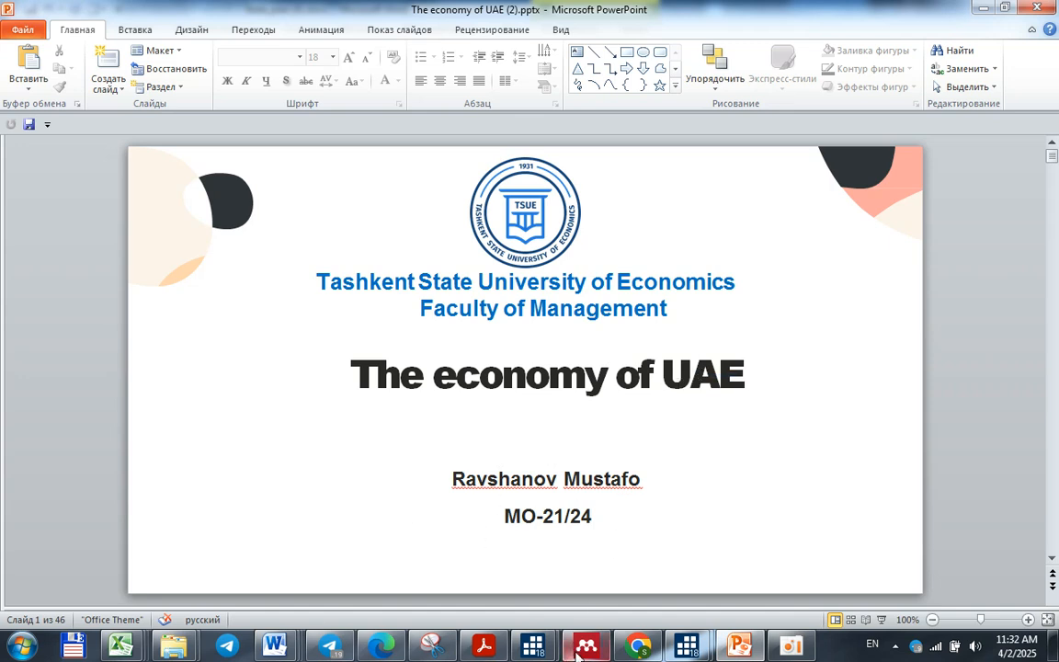
left_click(735, 647)
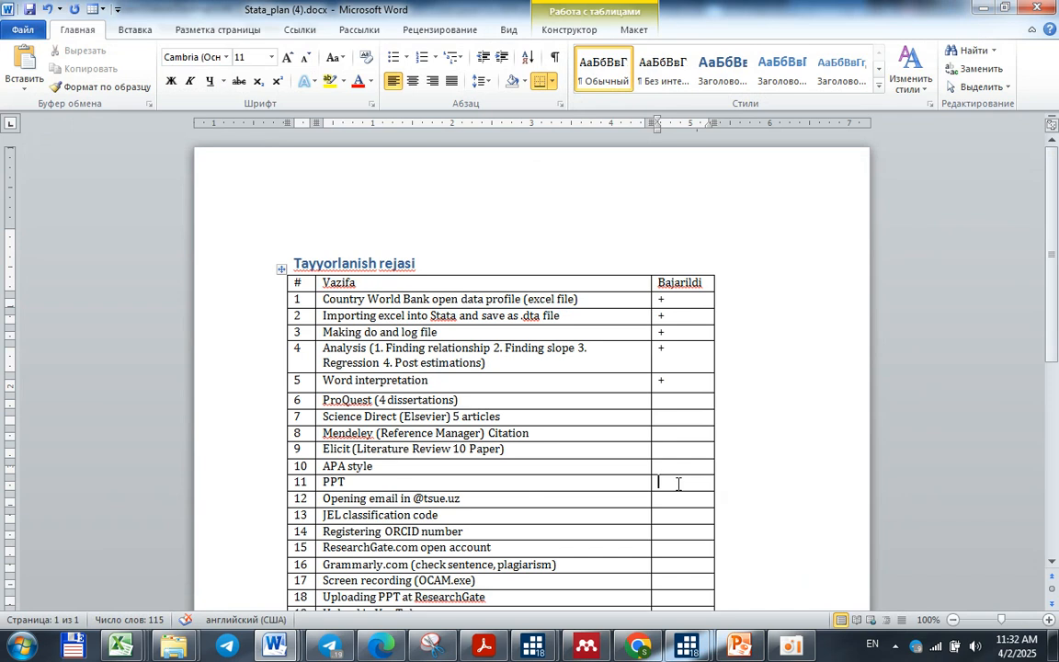
type("+")
Clear the open windows, bring up The economy of UAE (2).pptx from the desktop and examine its Learning Outcomes slide
left_click(982, 8)
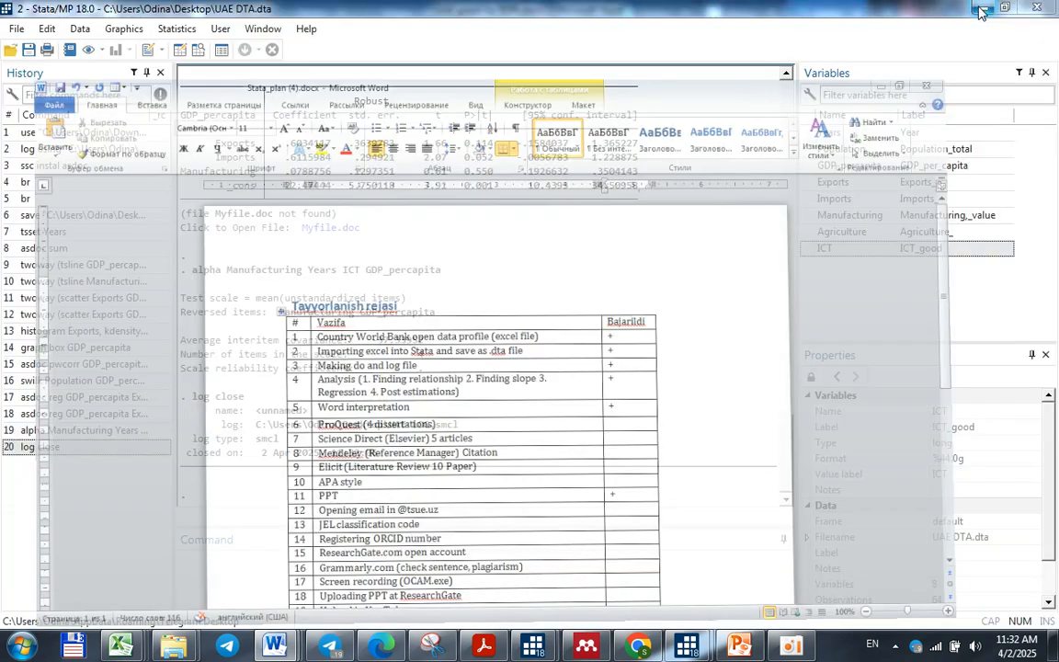
left_click(982, 9)
left_click(982, 9)
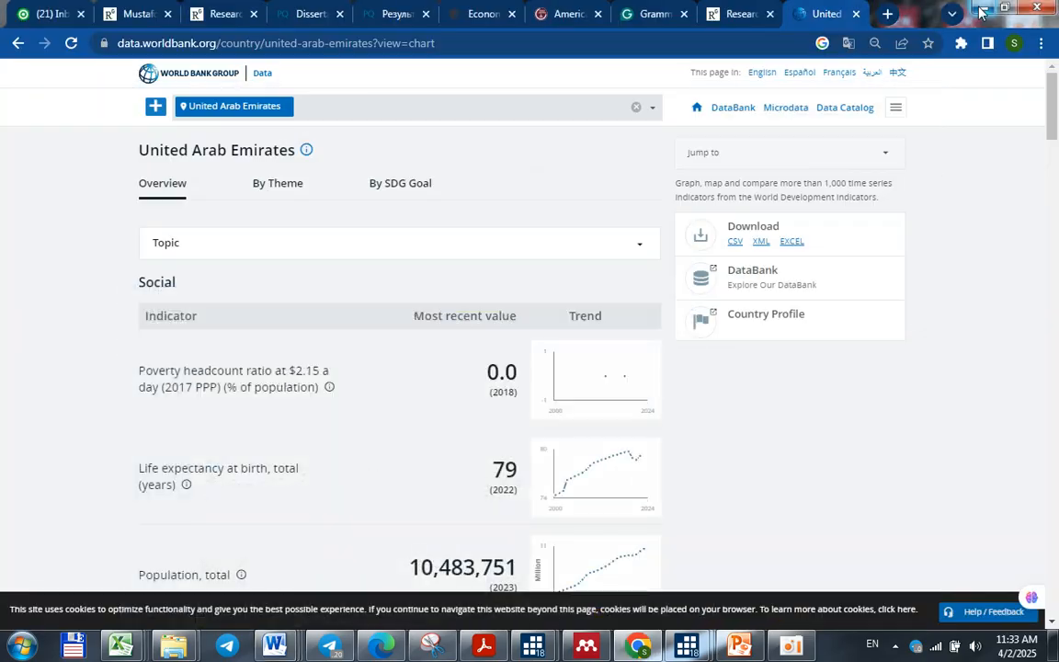
left_click(982, 8)
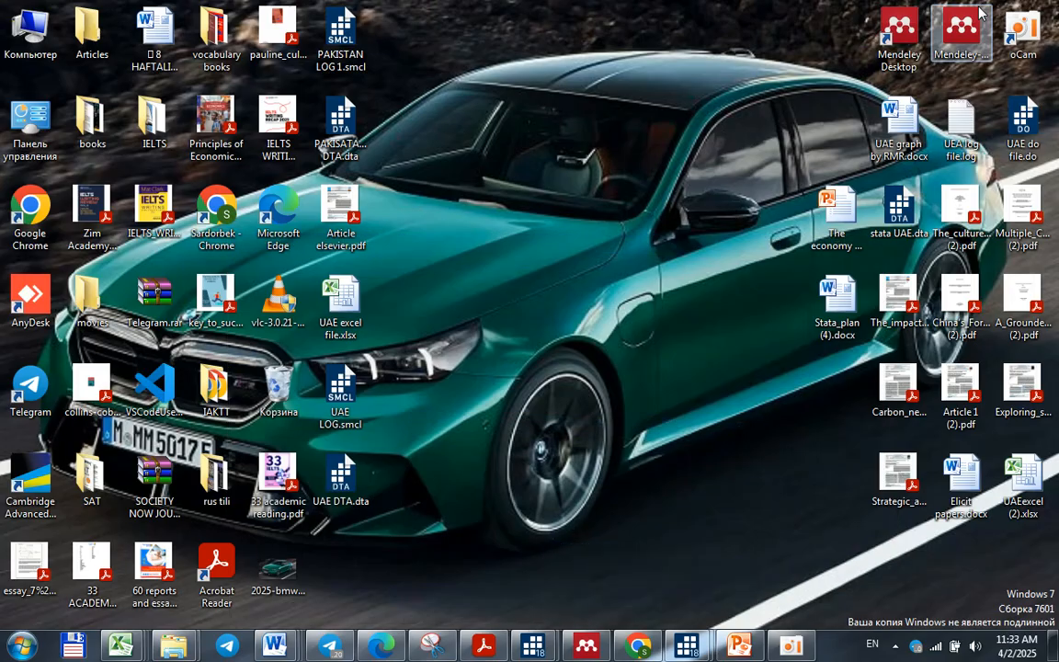
double_click(848, 248)
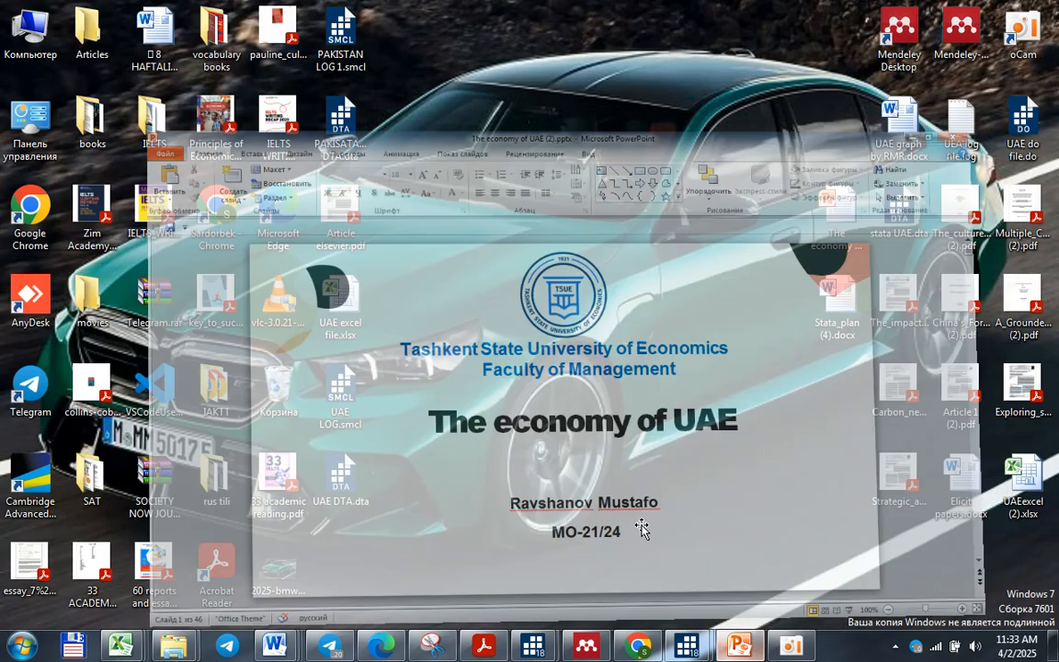
scroll(597, 395, "down", 1)
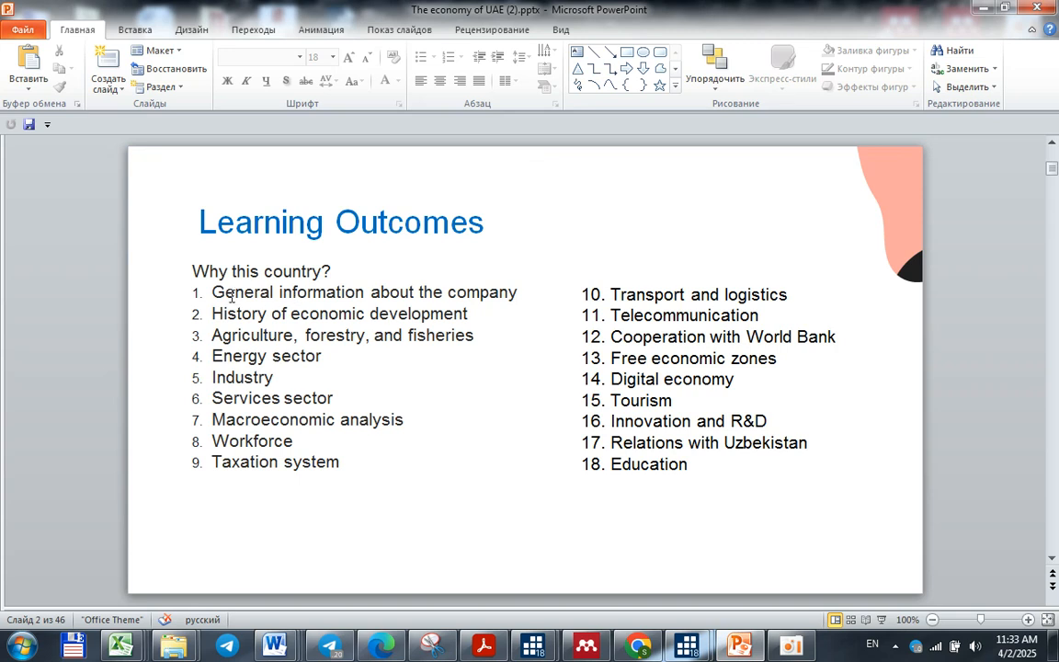
mouse_move(212, 293)
left_mouse_down()
mouse_move(262, 332)
mouse_move(265, 393)
mouse_move(297, 442)
mouse_move(386, 464)
mouse_move(577, 477)
left_mouse_up()
left_click(610, 464)
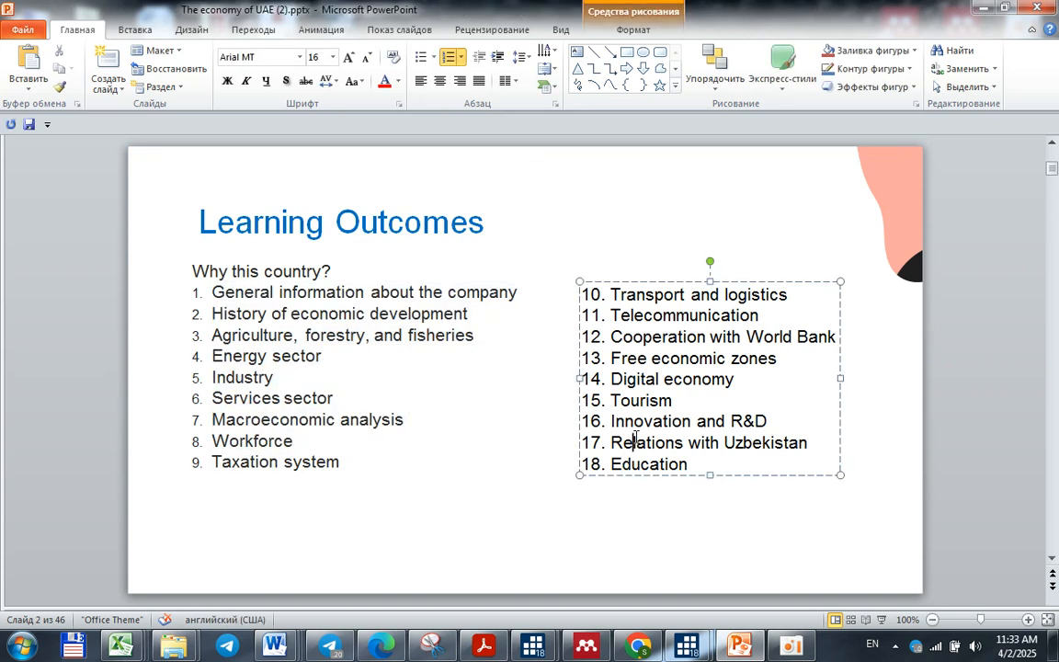
left_click(652, 336)
left_click(984, 9)
Look over the unmarked tasks in Stata_plan and switch to the ResearchGate profile page in Chrome
mouse_move(277, 651)
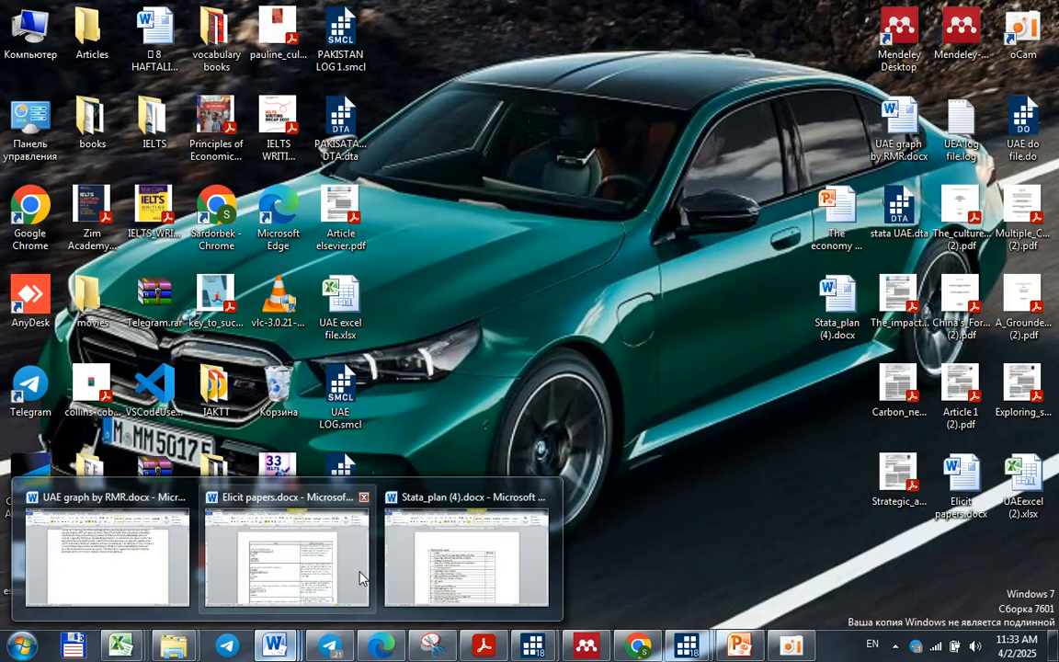
left_click(432, 552)
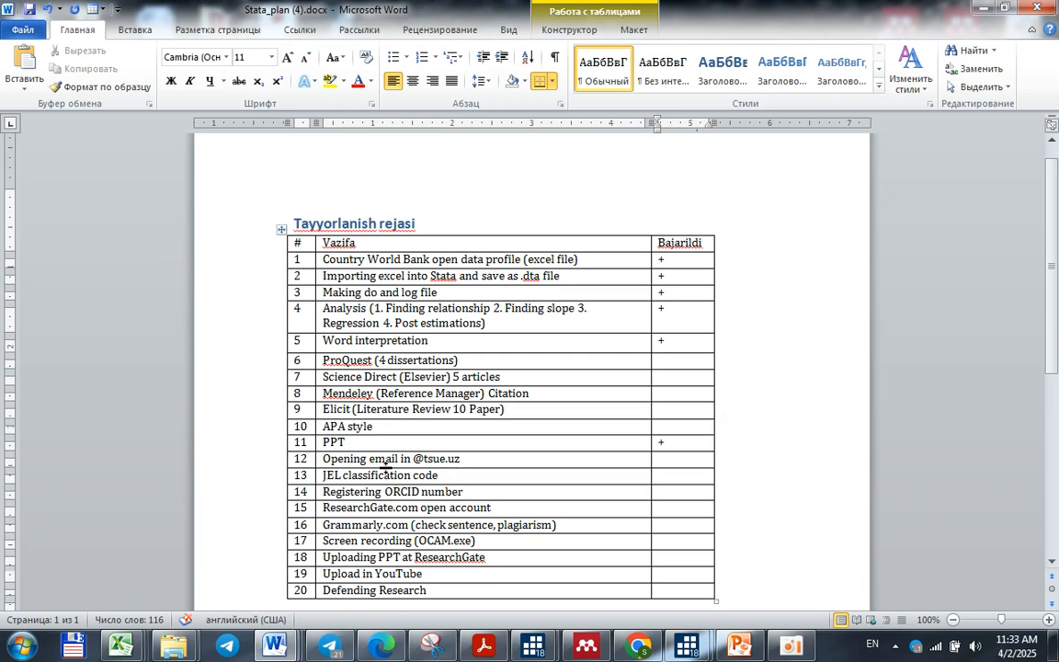
left_click(660, 556)
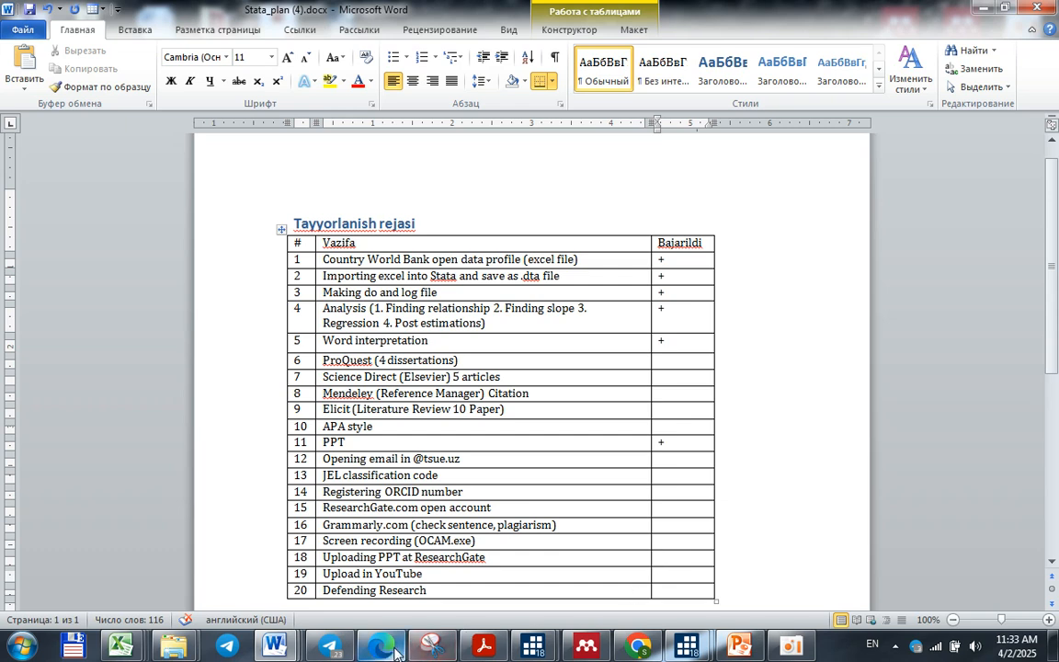
mouse_move(386, 652)
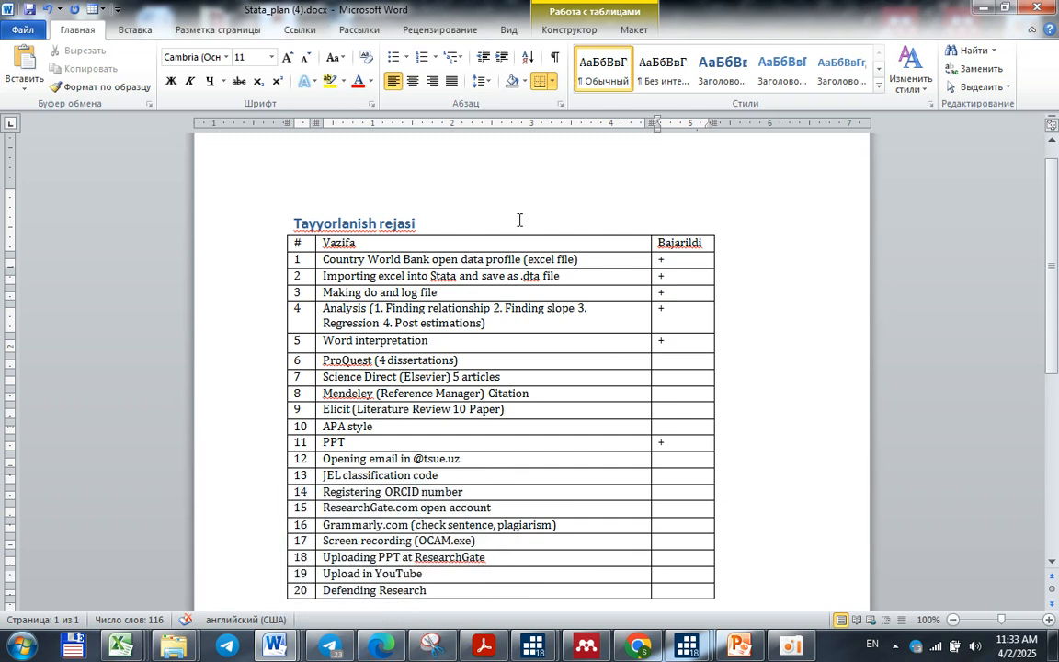
left_click(634, 543)
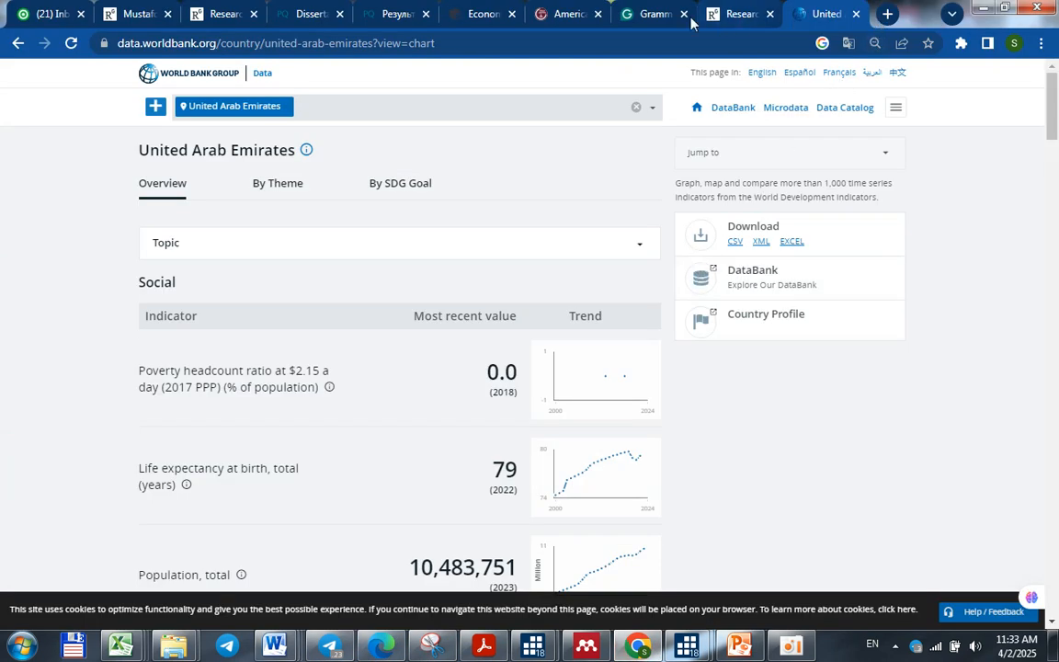
left_click(135, 14)
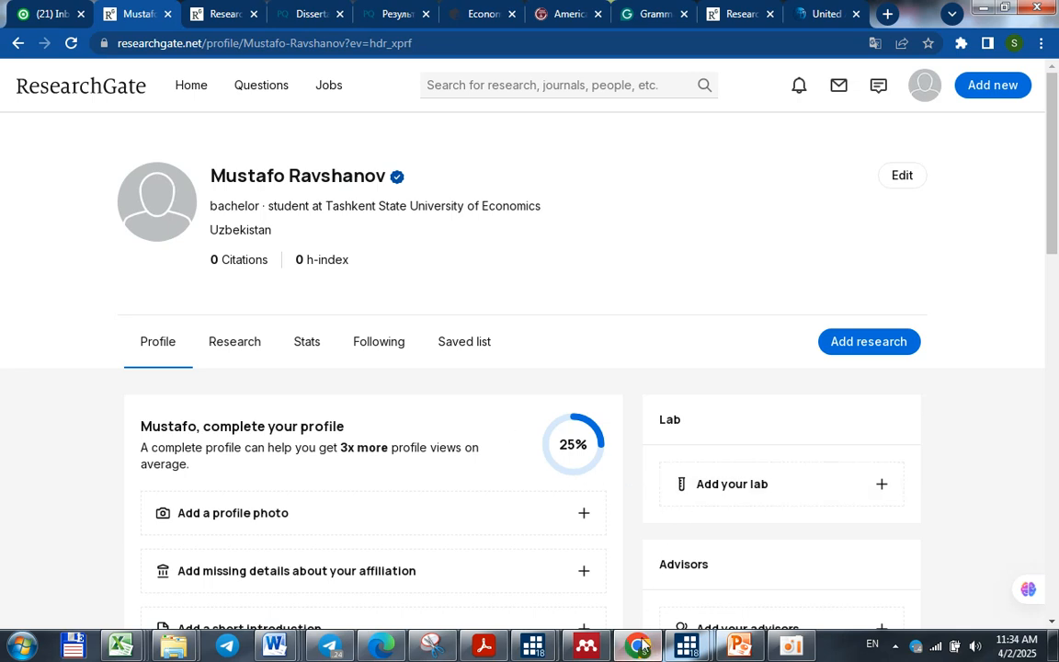
mouse_move(633, 651)
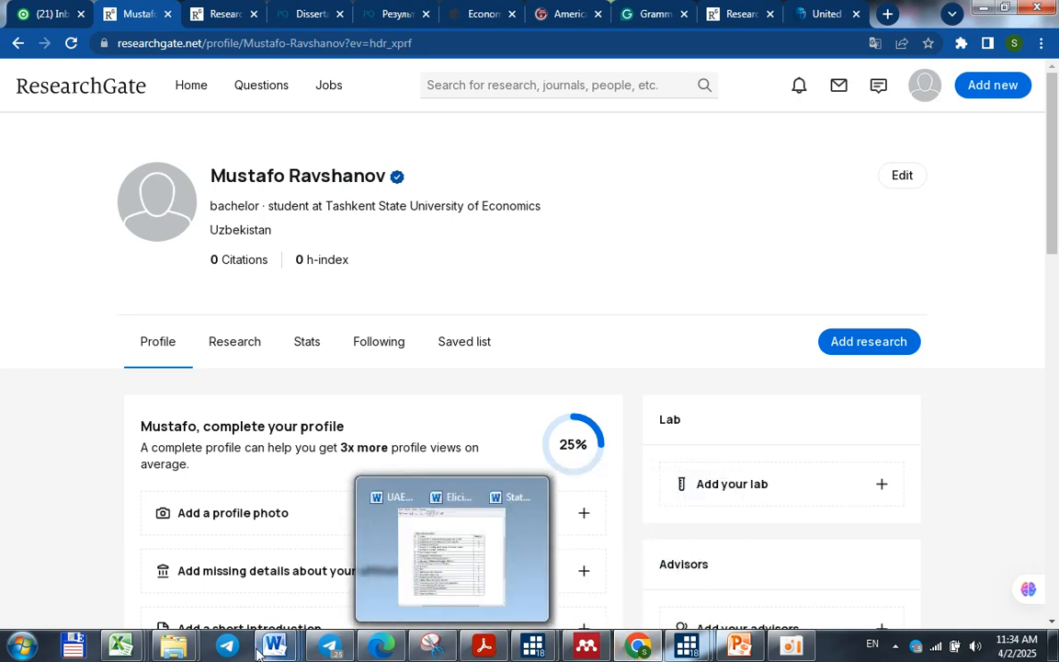
mouse_move(274, 645)
left_click(427, 565)
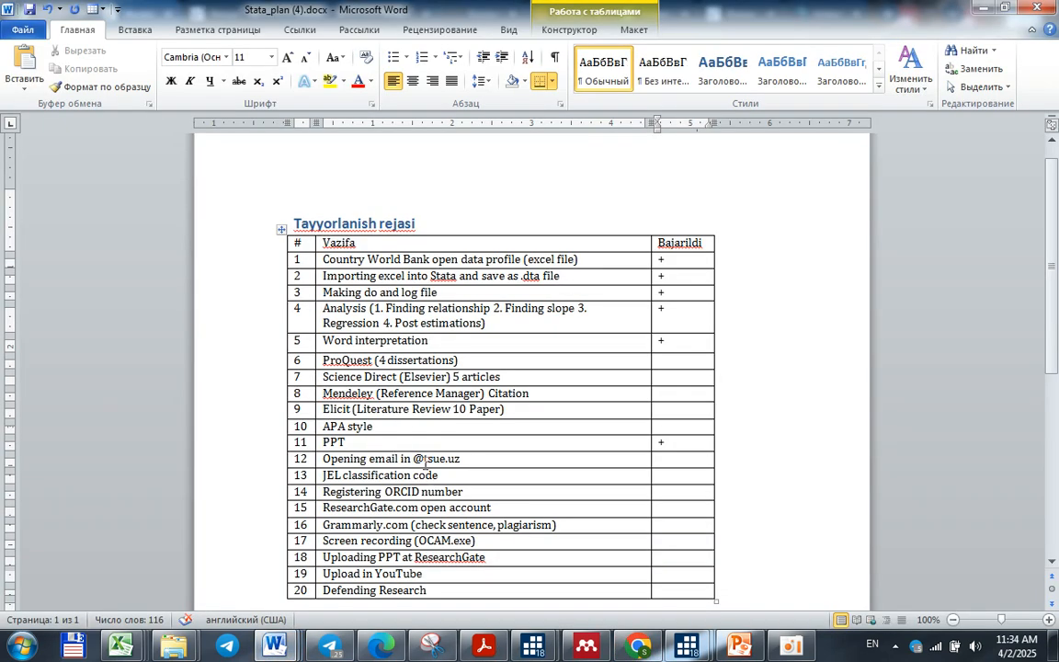
left_click_drag(457, 457, 347, 457)
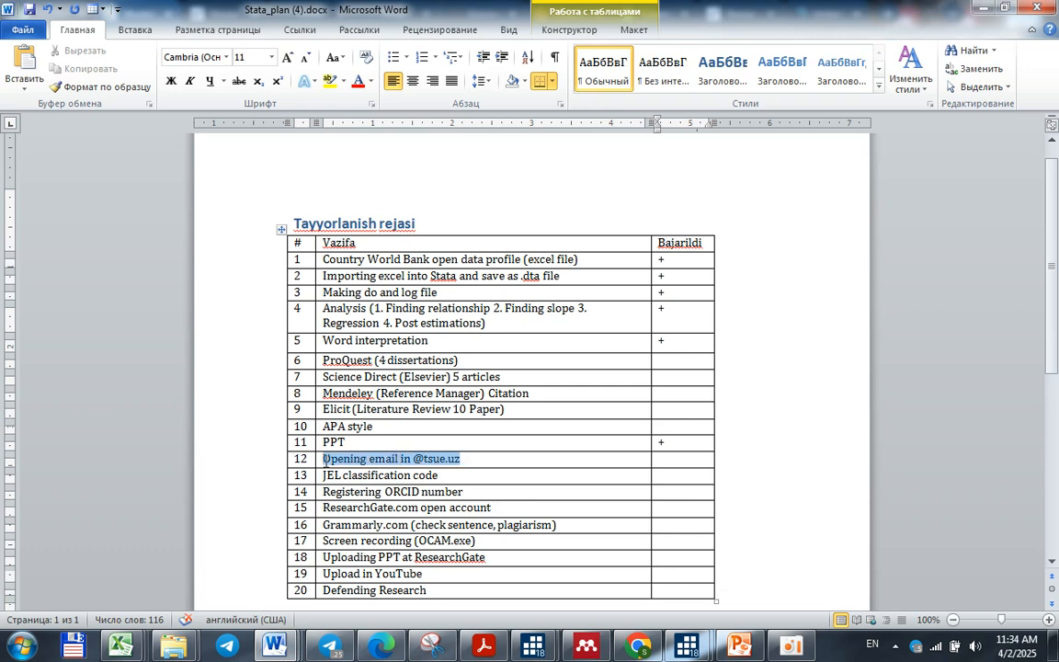
left_click(324, 458)
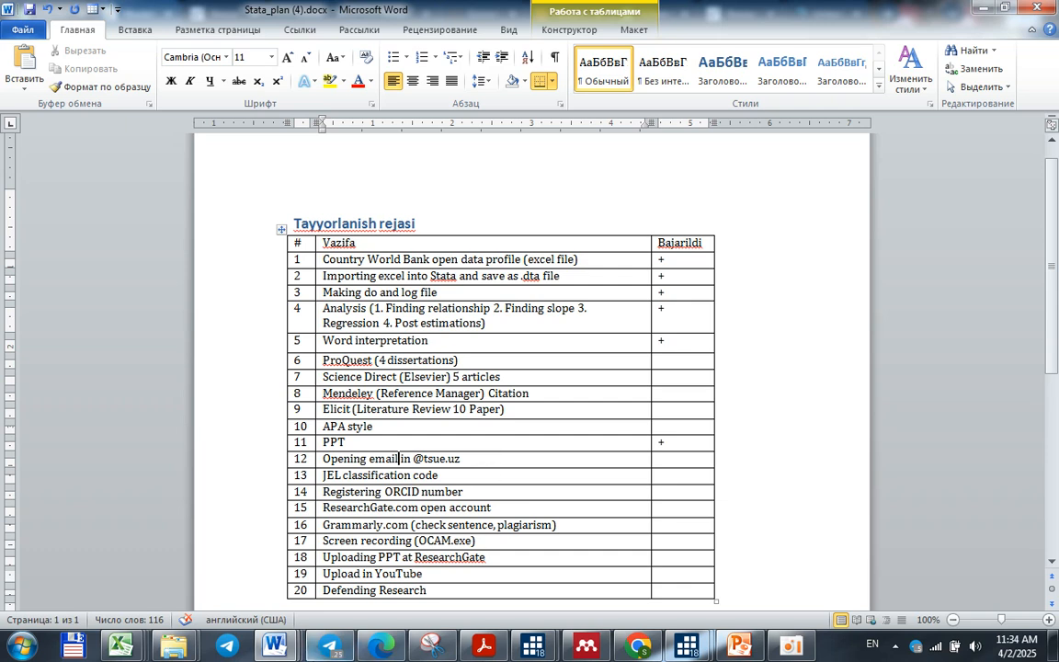
Open UAE graph by RMR.docx and find the TSUE email line on its first page
mouse_move(274, 644)
left_click(149, 510)
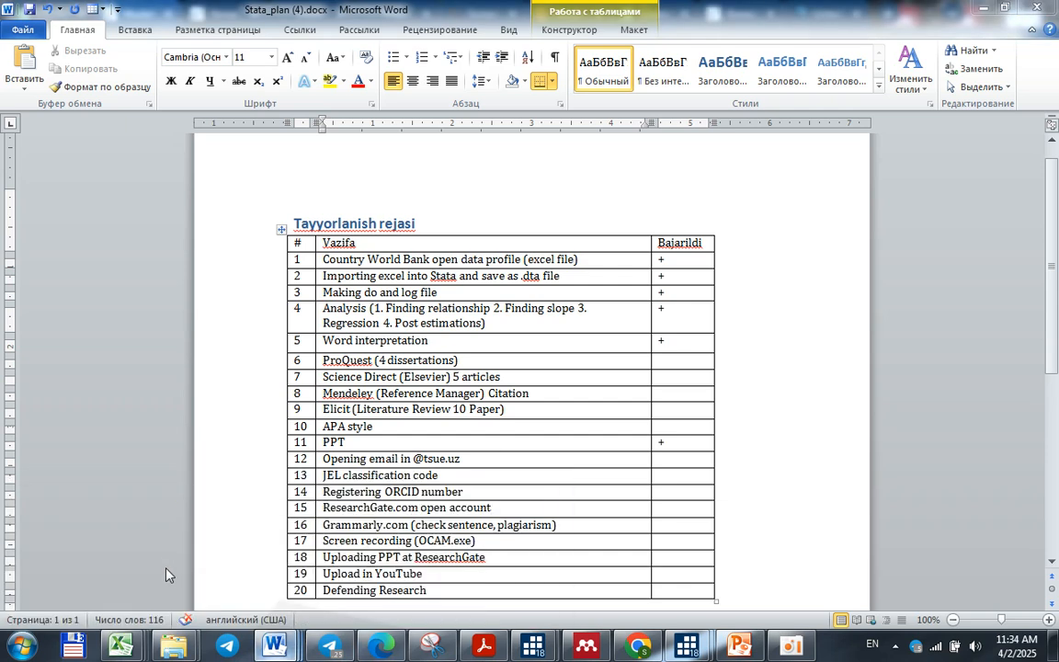
left_click_drag(1053, 237, 1053, 148)
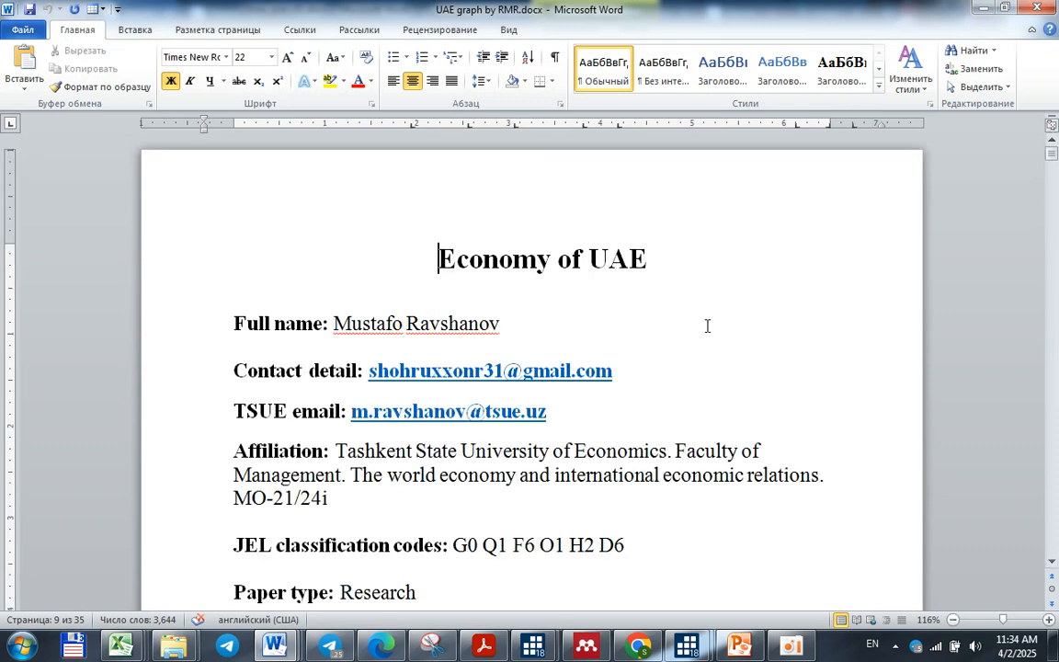
scroll(570, 450, "down", 3)
left_click_drag(352, 269, 544, 270)
left_click(547, 269)
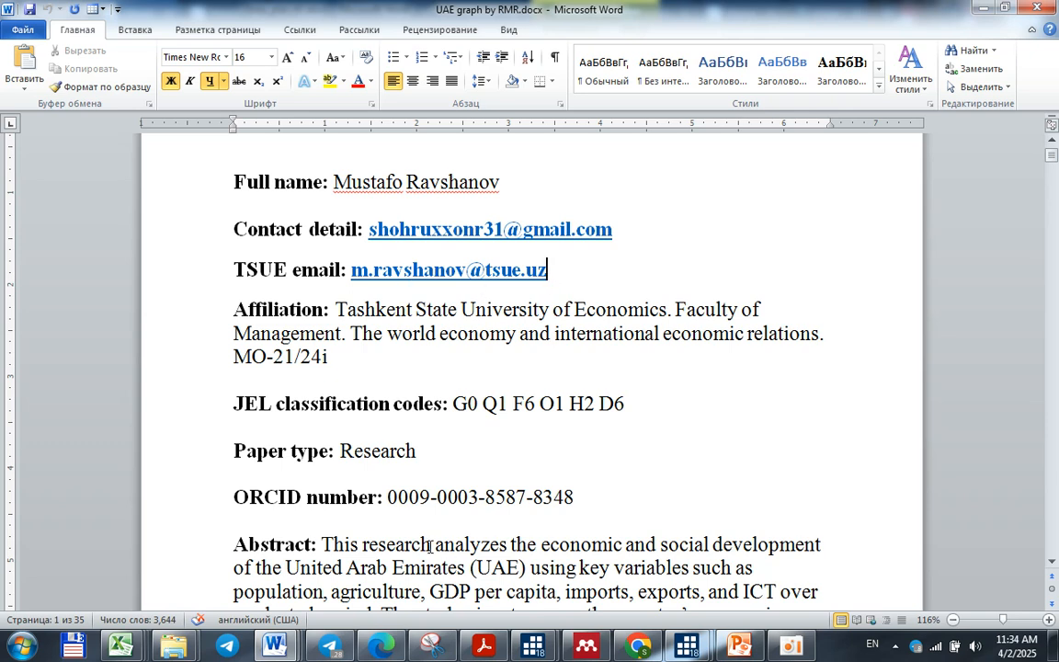
mouse_move(272, 646)
left_click(409, 497)
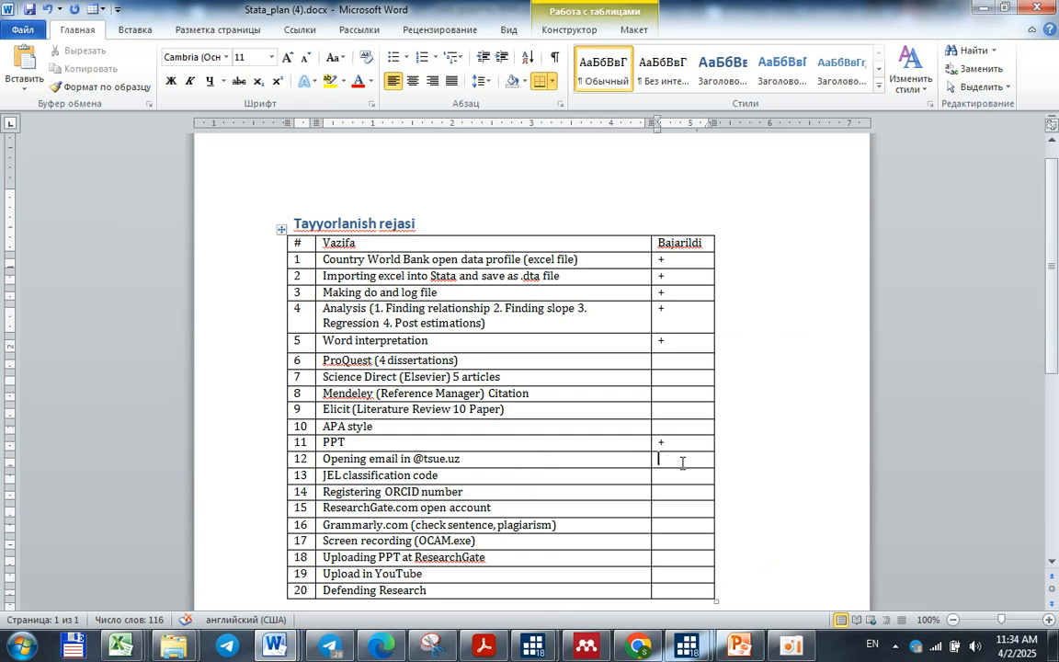
type("+")
Switch to ResearchGate in Chrome and start adding published research of the article type to the profile
left_click(638, 647)
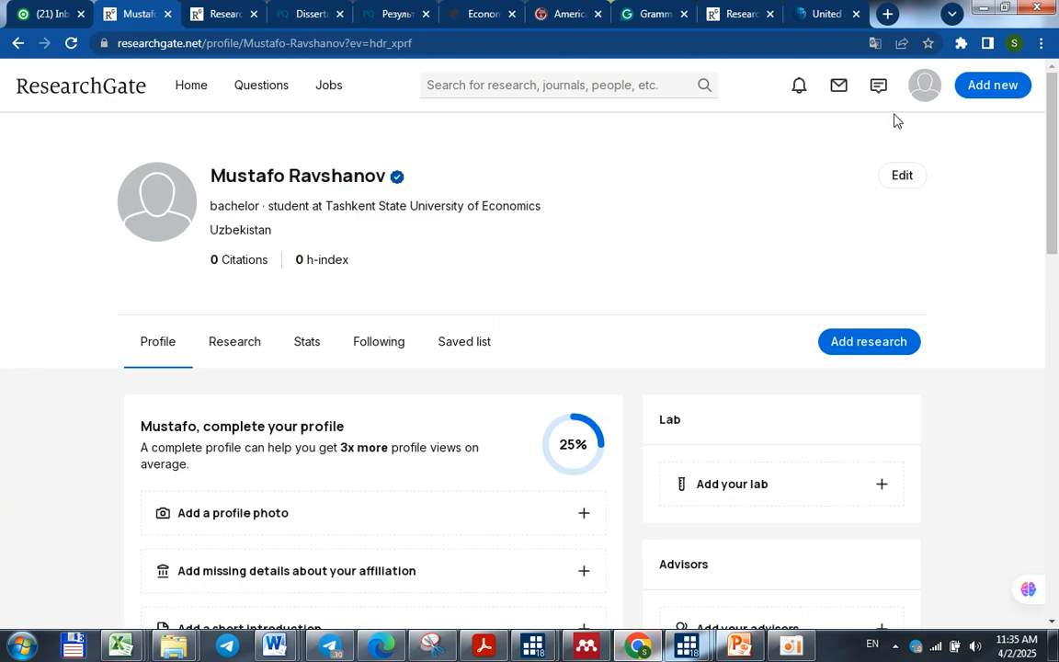
left_click(847, 347)
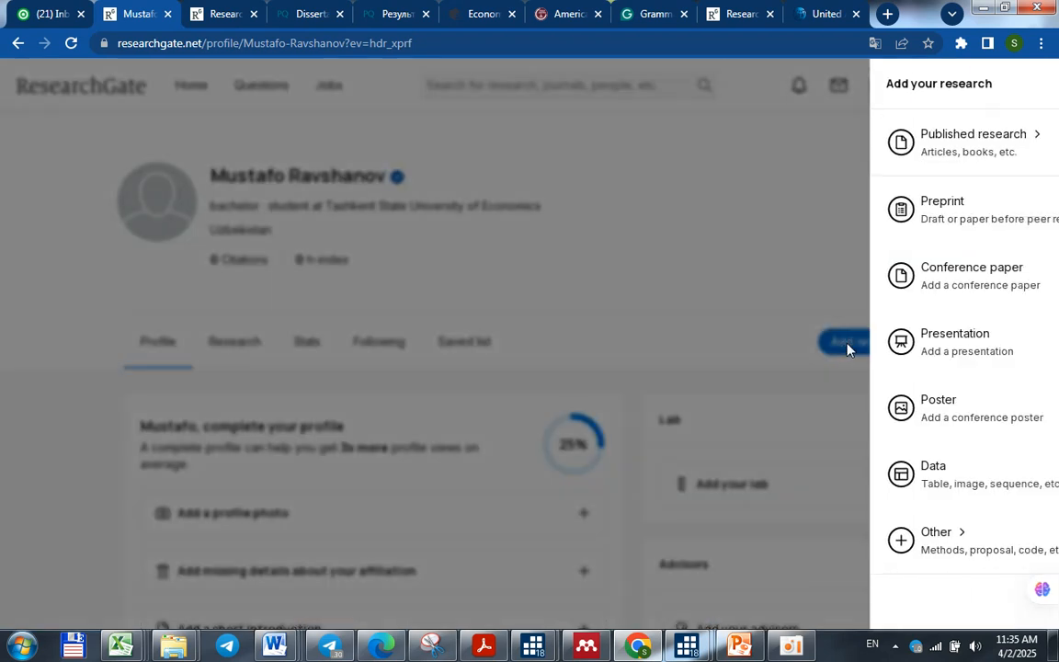
left_click(926, 138)
left_click(926, 138)
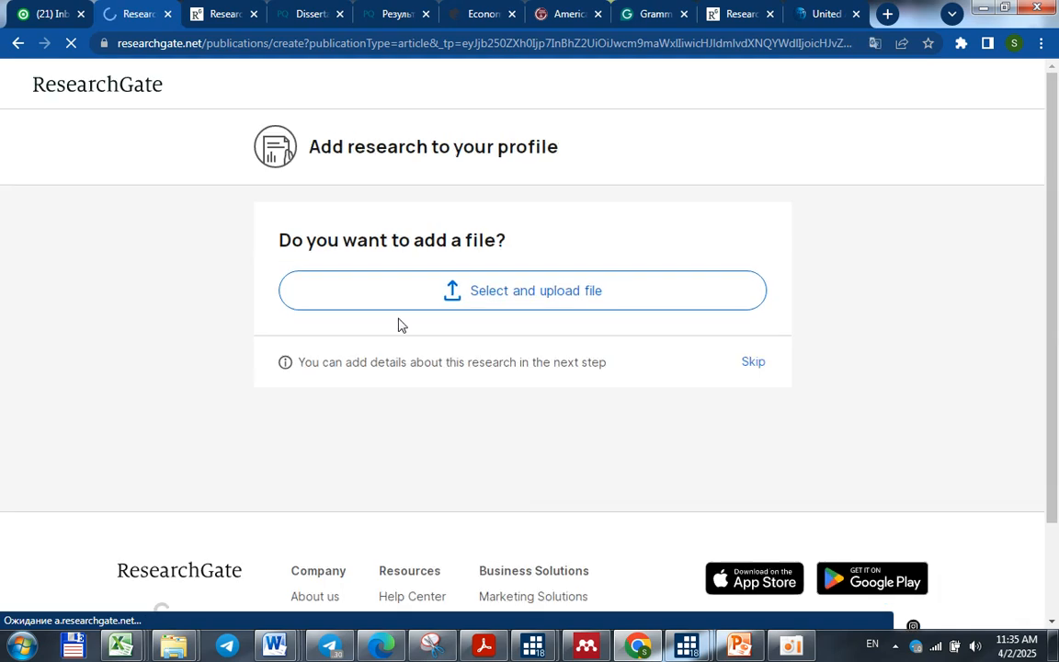
Choose UAE graph by RMR.docx from the desktop as the file for the new ResearchGate article
left_click(552, 291)
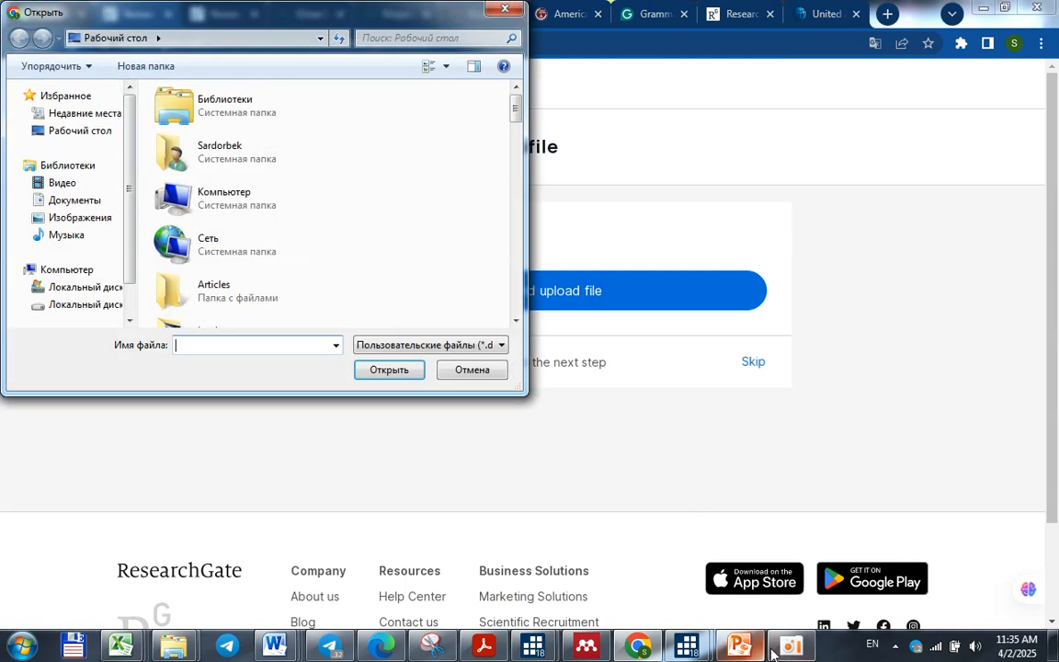
mouse_move(779, 651)
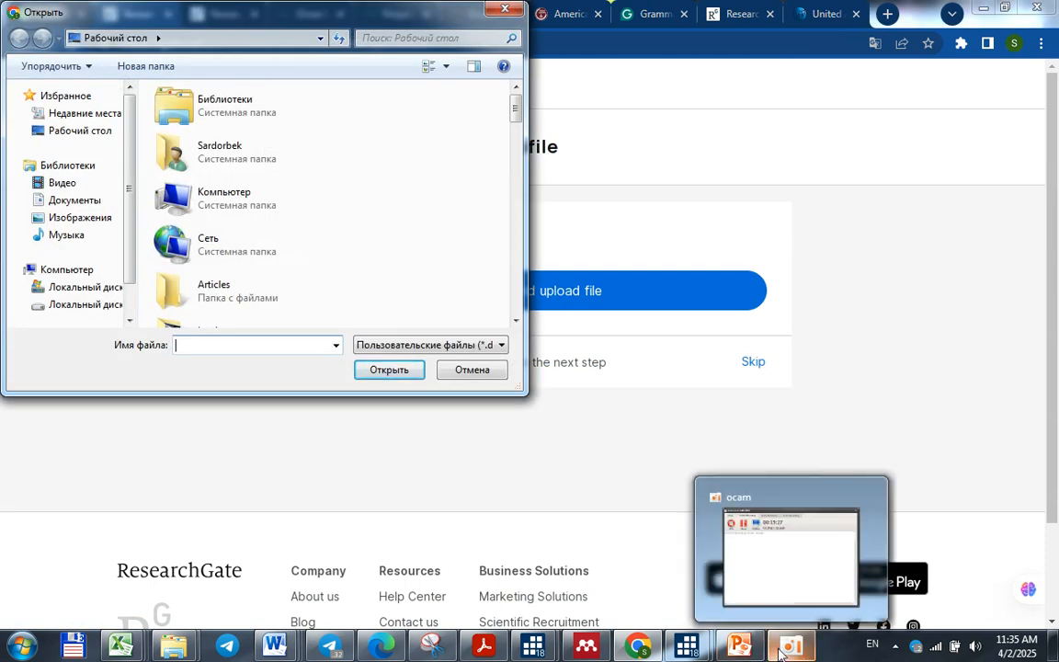
left_click(787, 598)
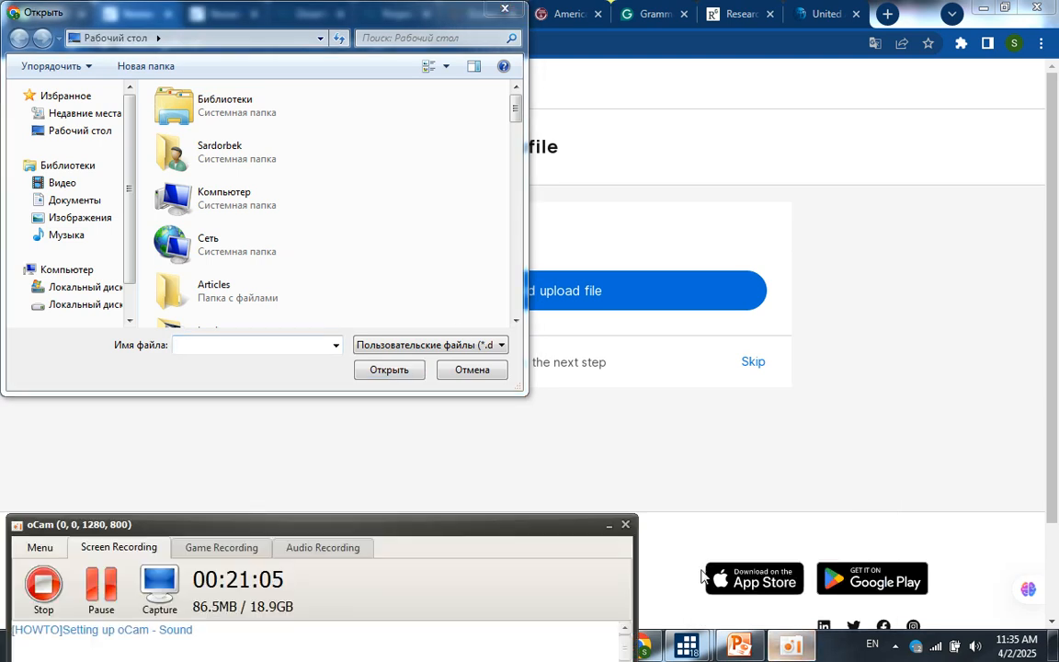
left_click(448, 459)
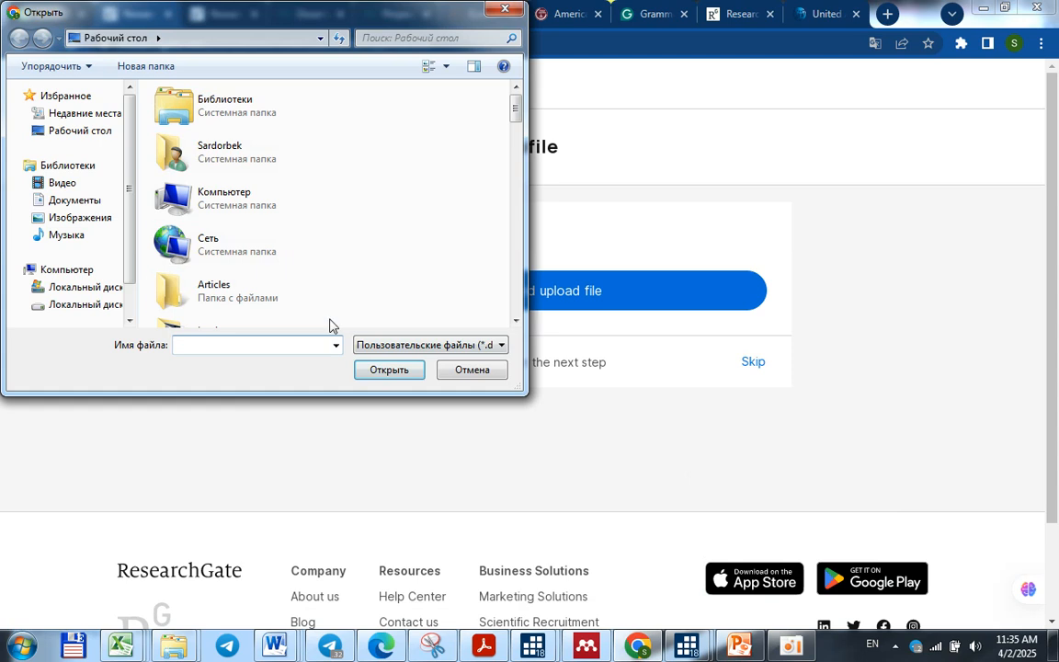
left_click_drag(518, 180, 518, 324)
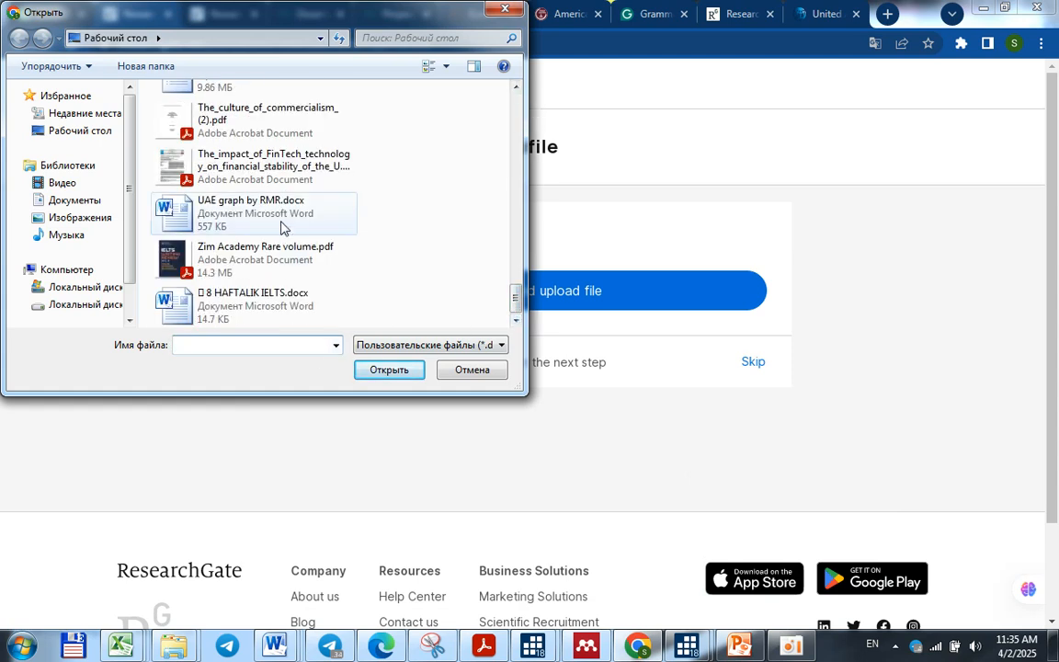
left_click(222, 229)
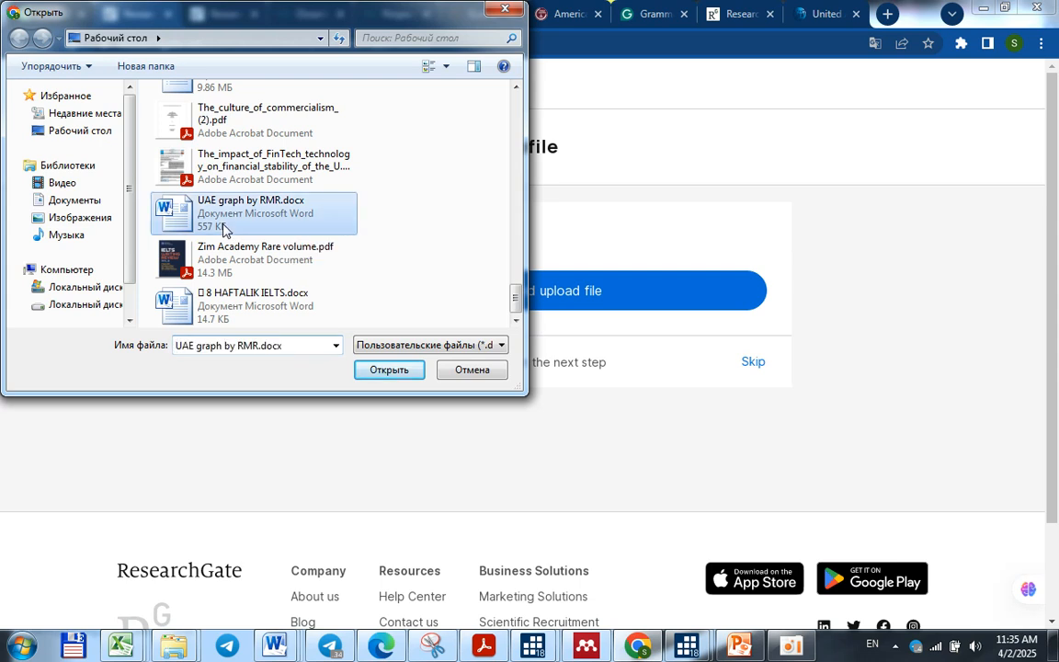
left_click(401, 370)
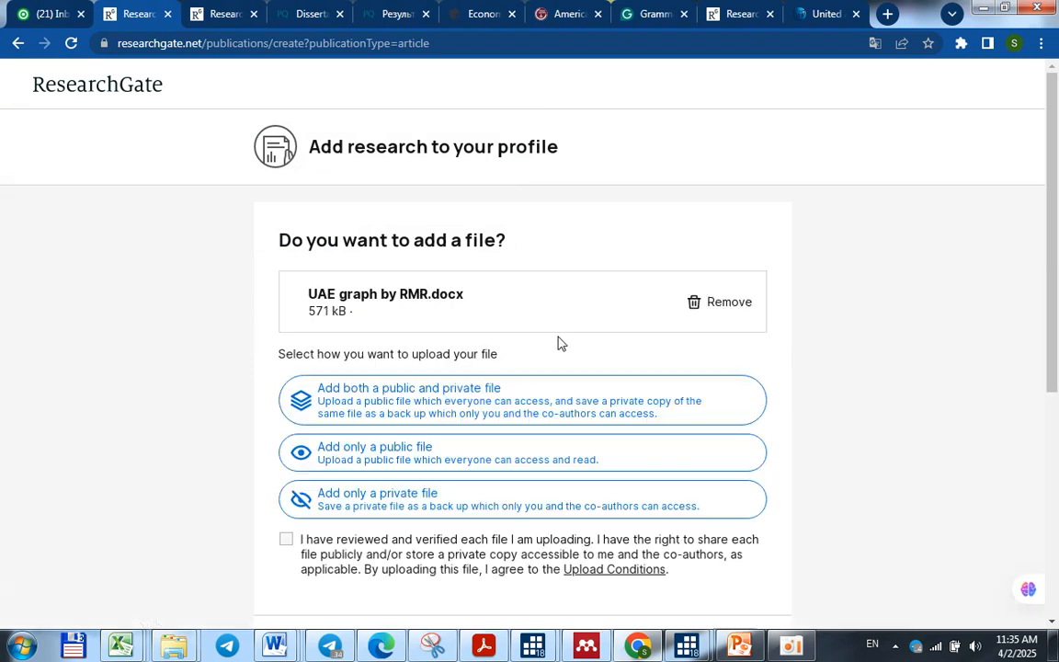
Set the file to be added as both a public and private file, accept the upload conditions and upload it
left_click(546, 401)
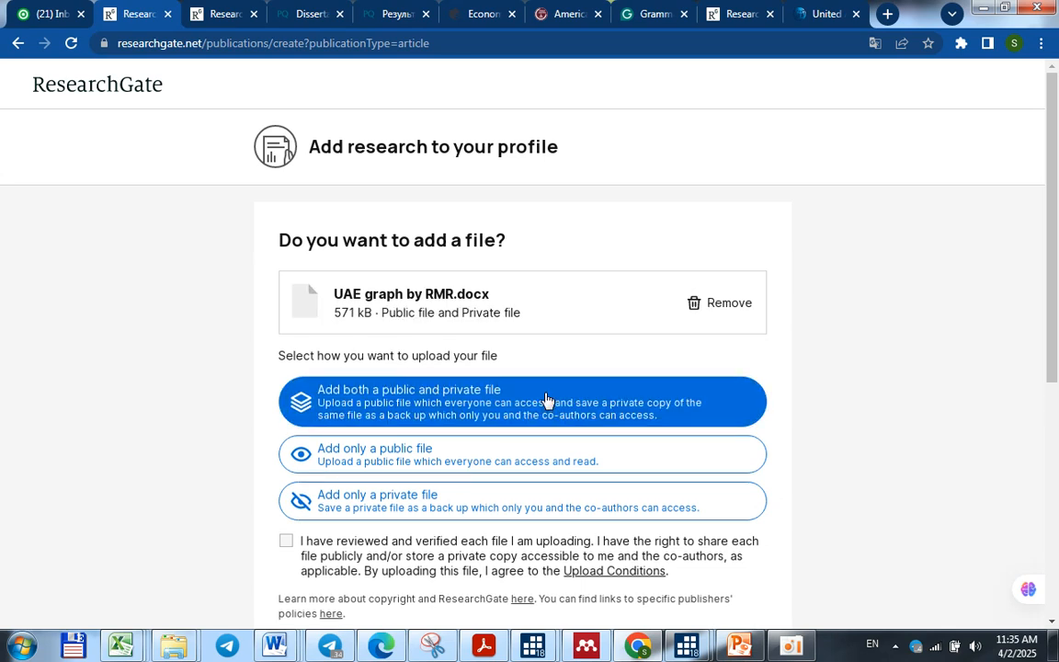
scroll(583, 458, "down", 3)
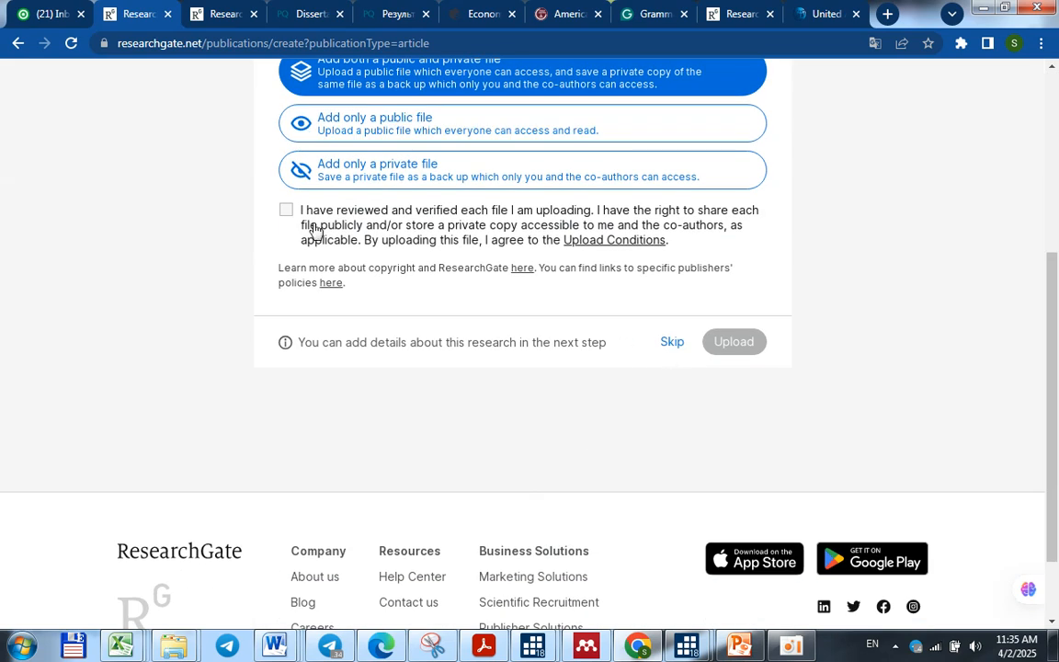
left_click(286, 209)
left_click(733, 344)
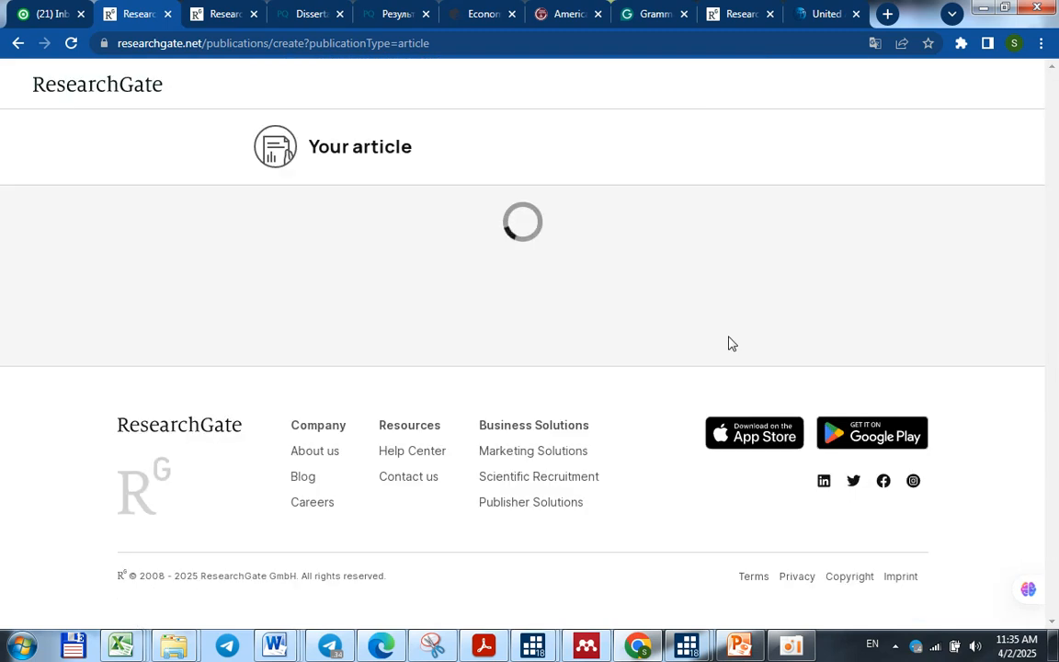
Add the suggested profile owner and a second Tashkent State University of Economics author to the article, and continue to the additional details
scroll(696, 352, "down", 4)
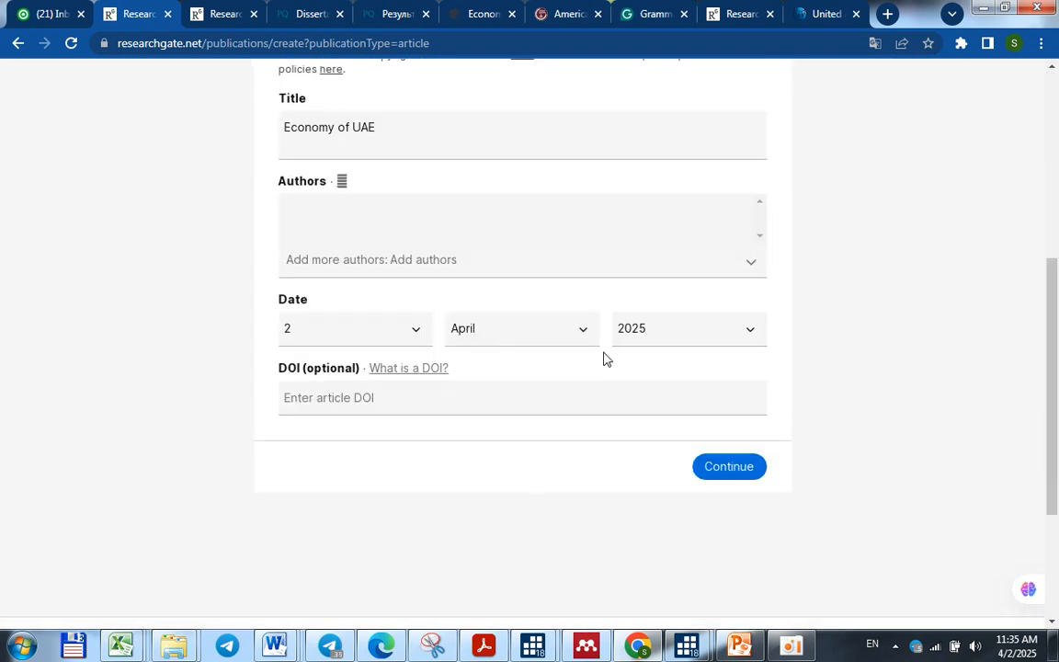
left_click(409, 260)
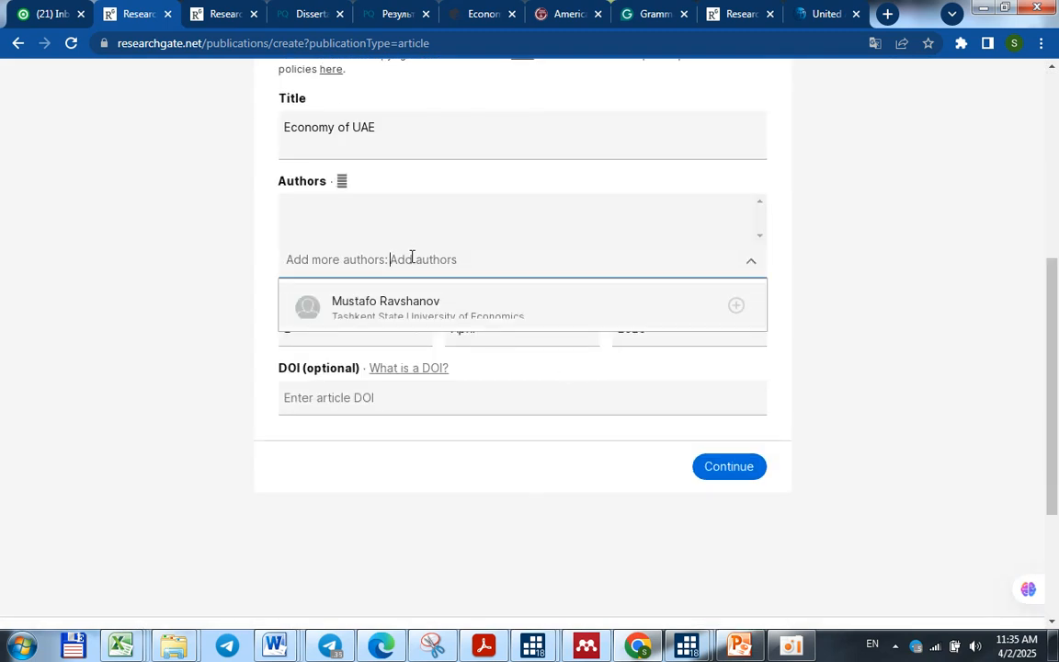
left_click(411, 312)
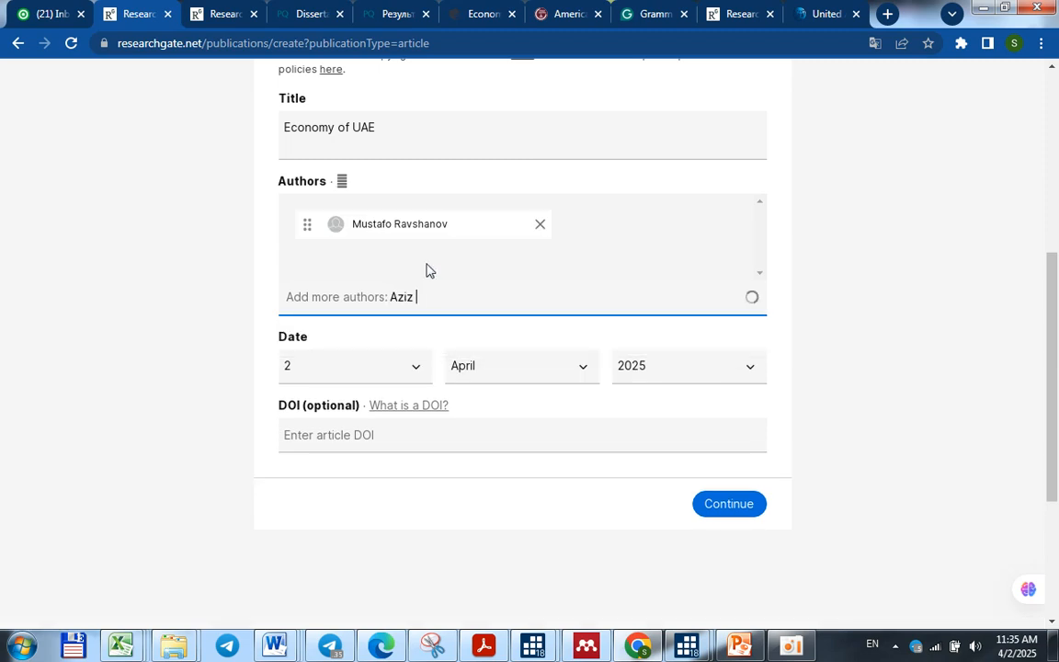
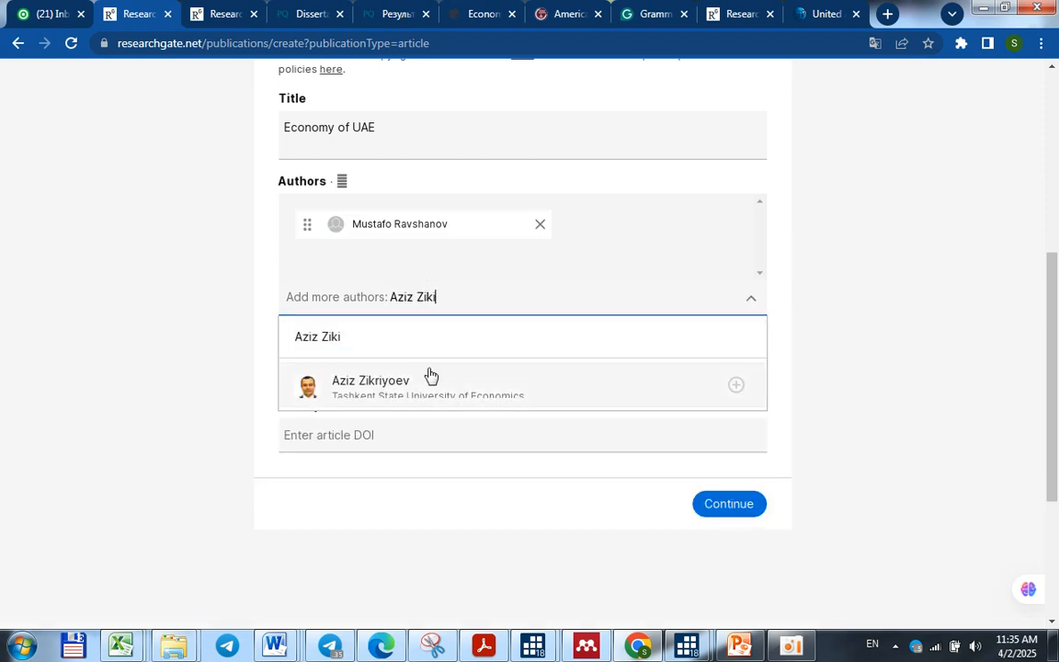
left_click(432, 382)
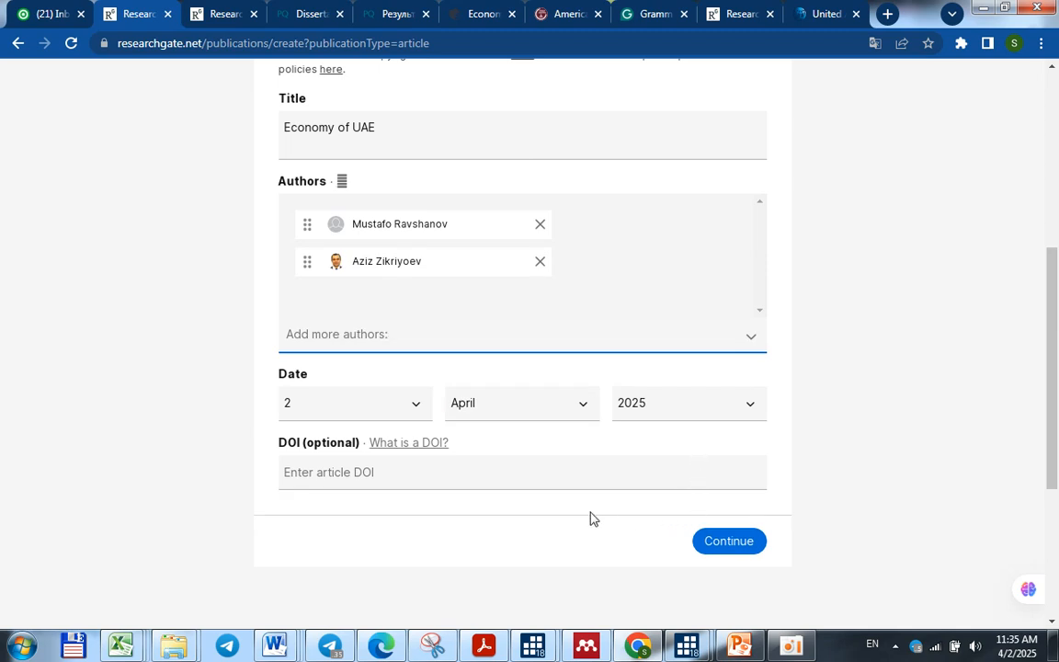
left_click(731, 548)
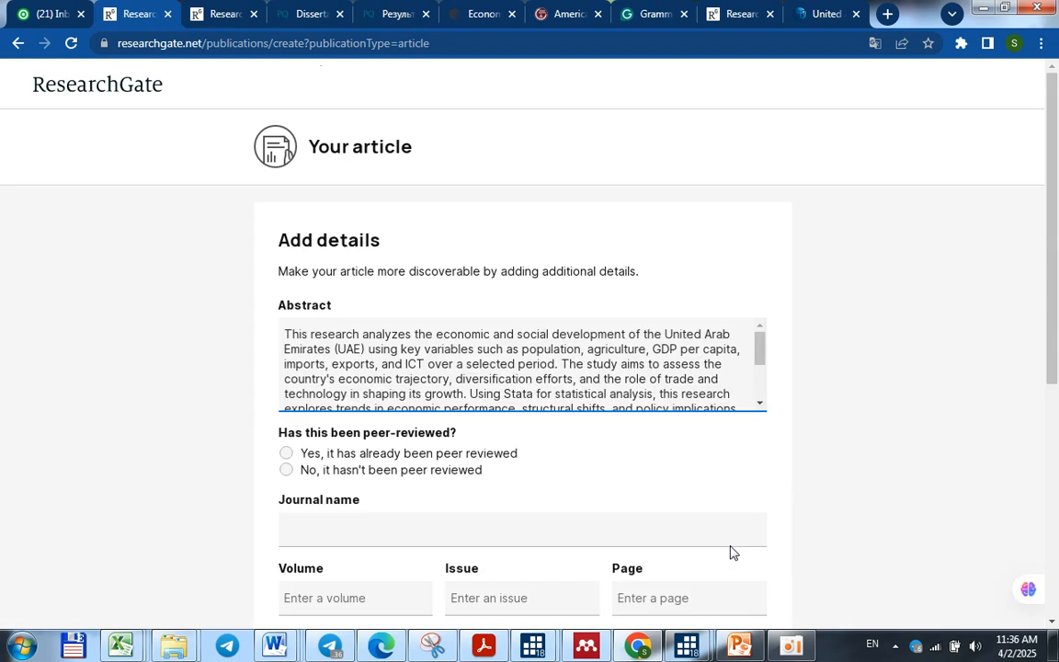
Declare the article as already peer reviewed and add it to the profile
scroll(552, 452, "down", 1)
scroll(501, 371, "down", 1)
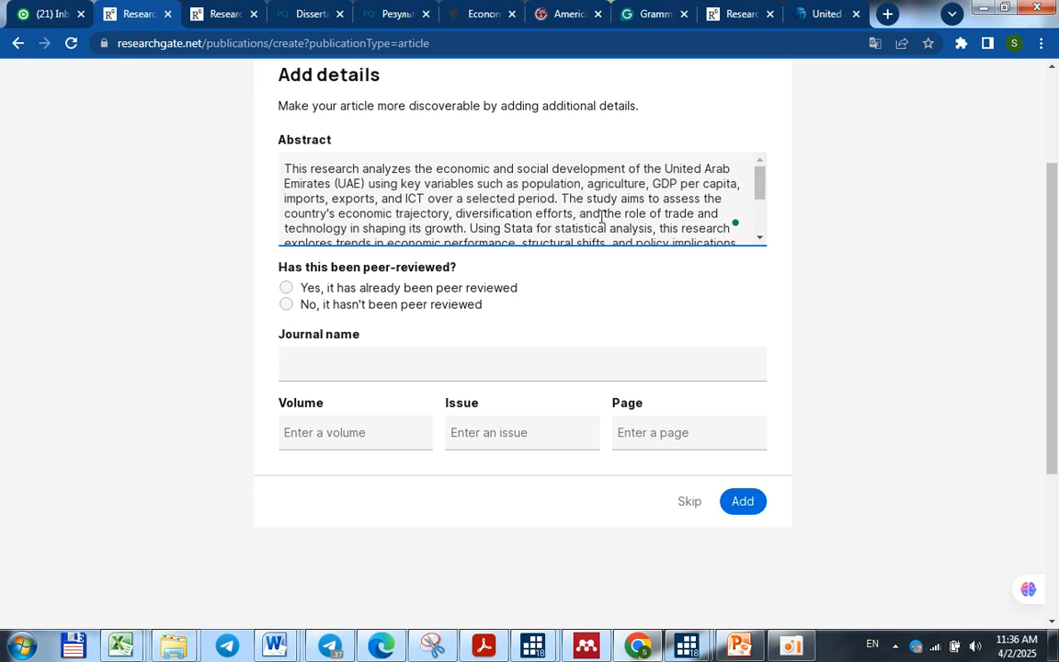
left_click(288, 288)
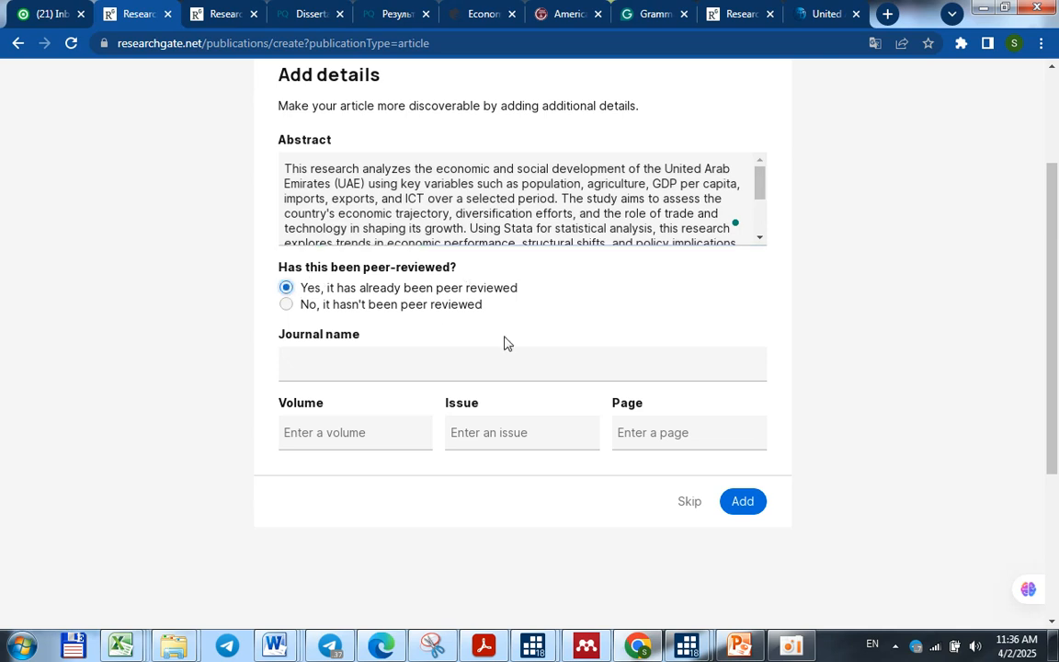
left_click(745, 506)
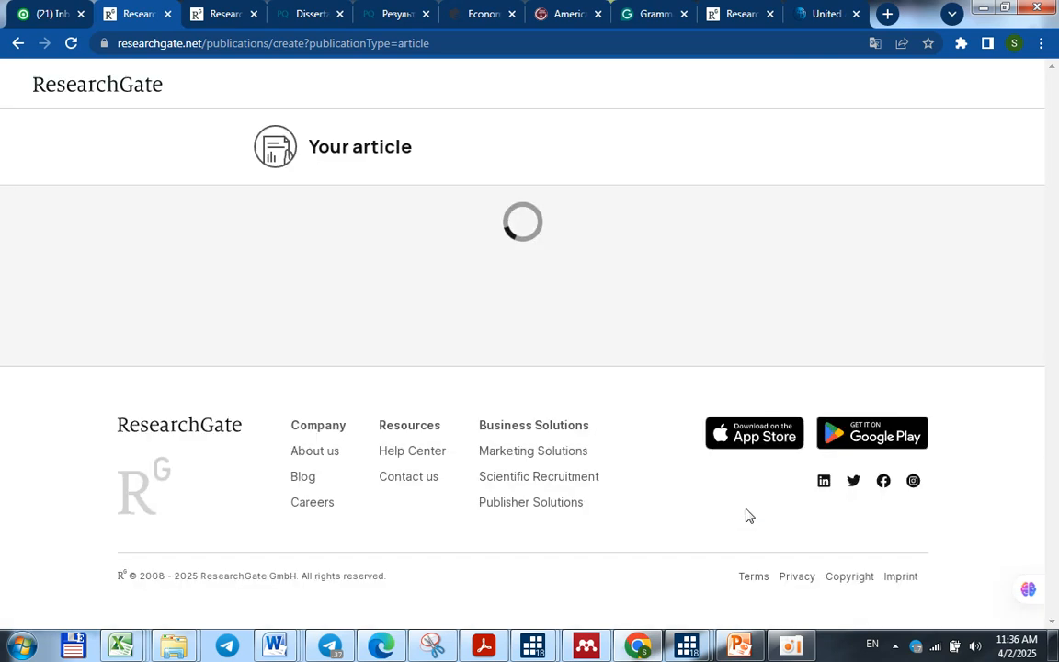
Check the summary of the added article and open its ResearchGate publication page
scroll(652, 469, "down", 3)
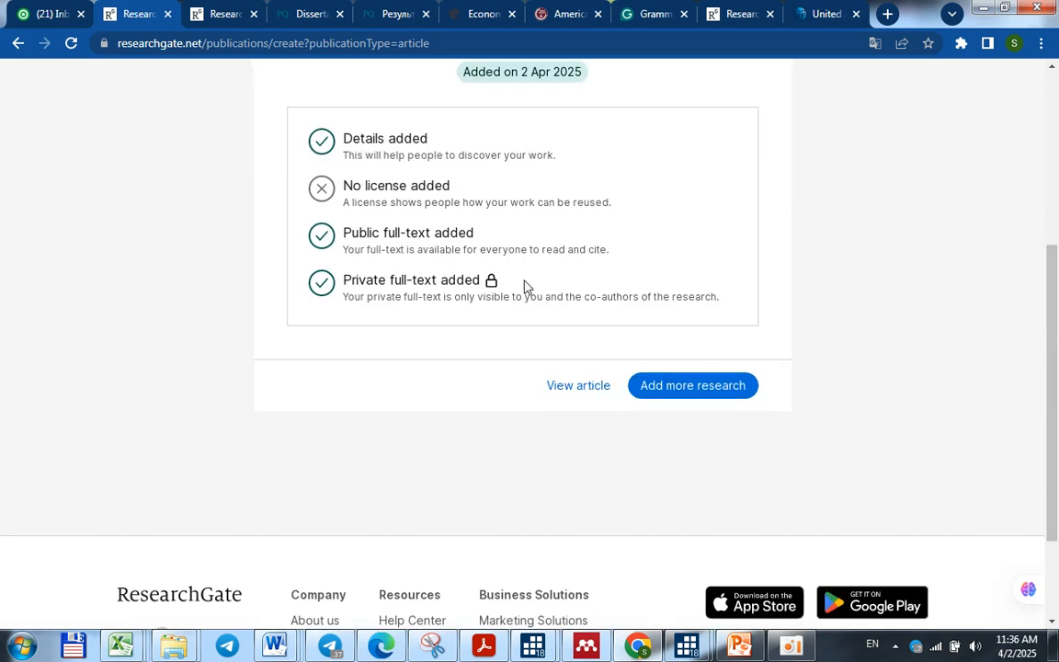
scroll(634, 326, "up", 2)
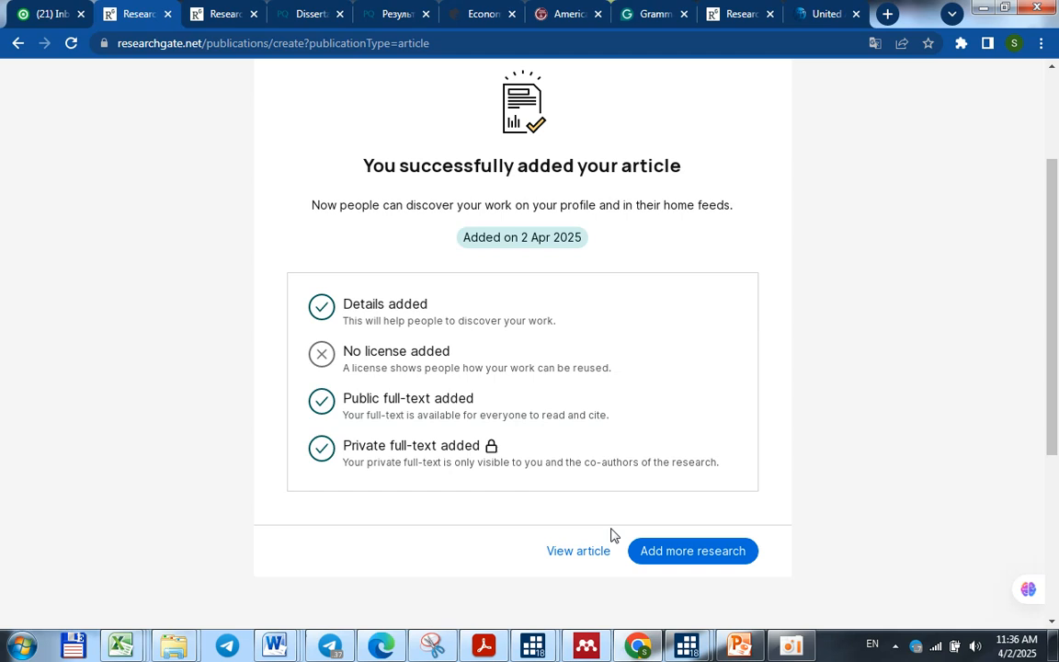
left_click(602, 555)
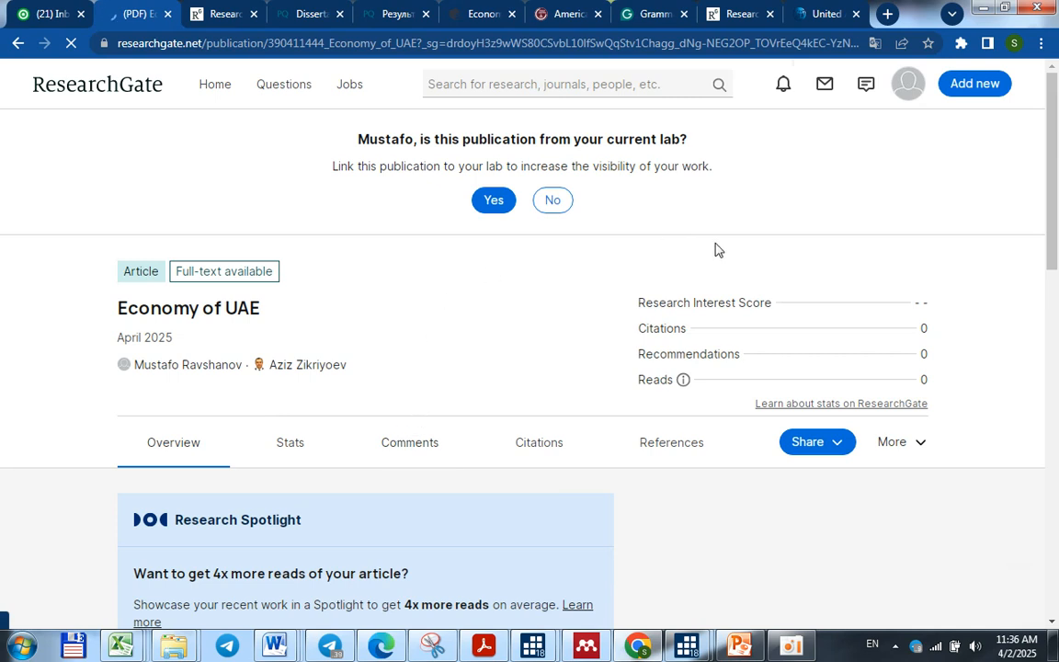
Return to Stata_plan in Word and mark tasks 15, 18, 19, 20 and 17 with + in the Bajarildi column
left_click(982, 12)
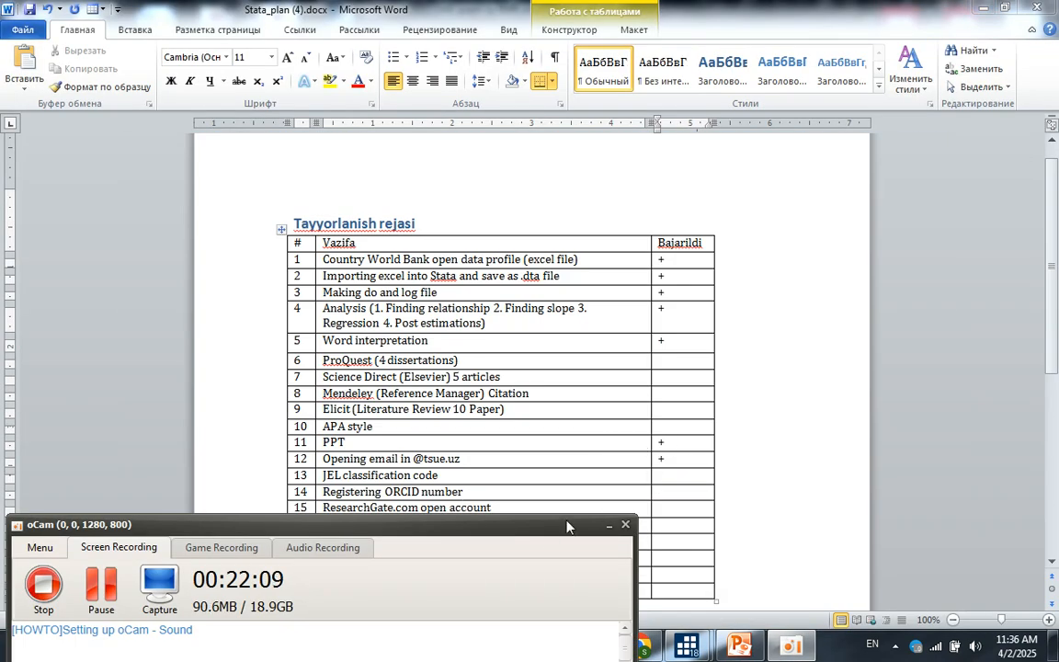
left_click(691, 572)
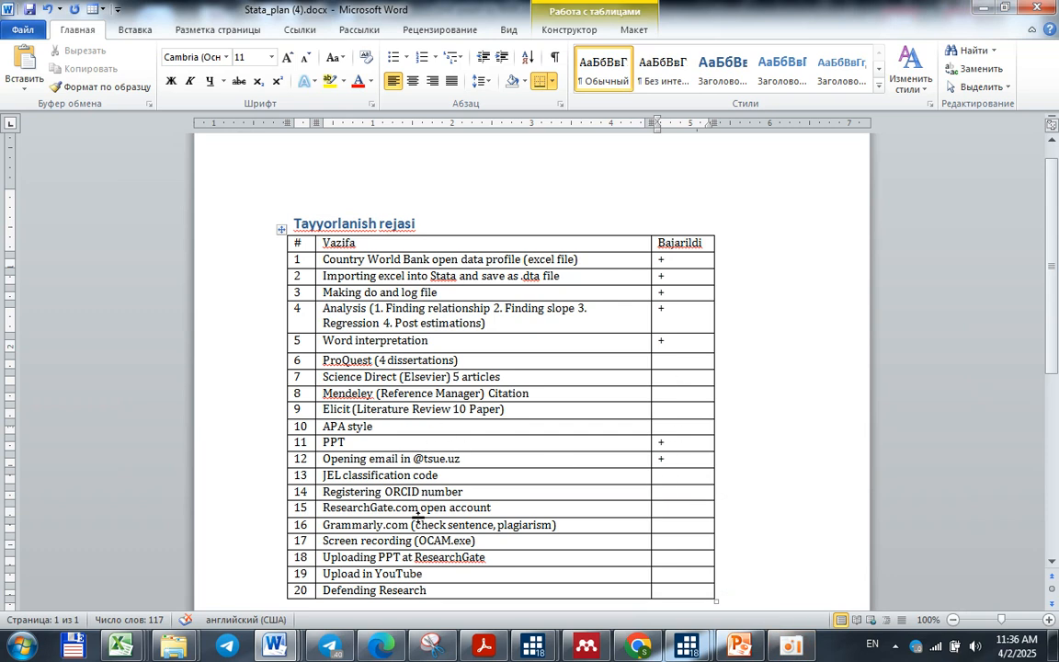
left_click(674, 509)
type("+")
left_click(687, 557)
type("+")
left_click(679, 573)
type("+")
left_click(662, 591)
type("+")
left_click(686, 542)
type("+")
View the Grammarly for Windows page in Chrome and open UAE graph by RMR.docx in Word at its Abstract
key("alt+Tab")
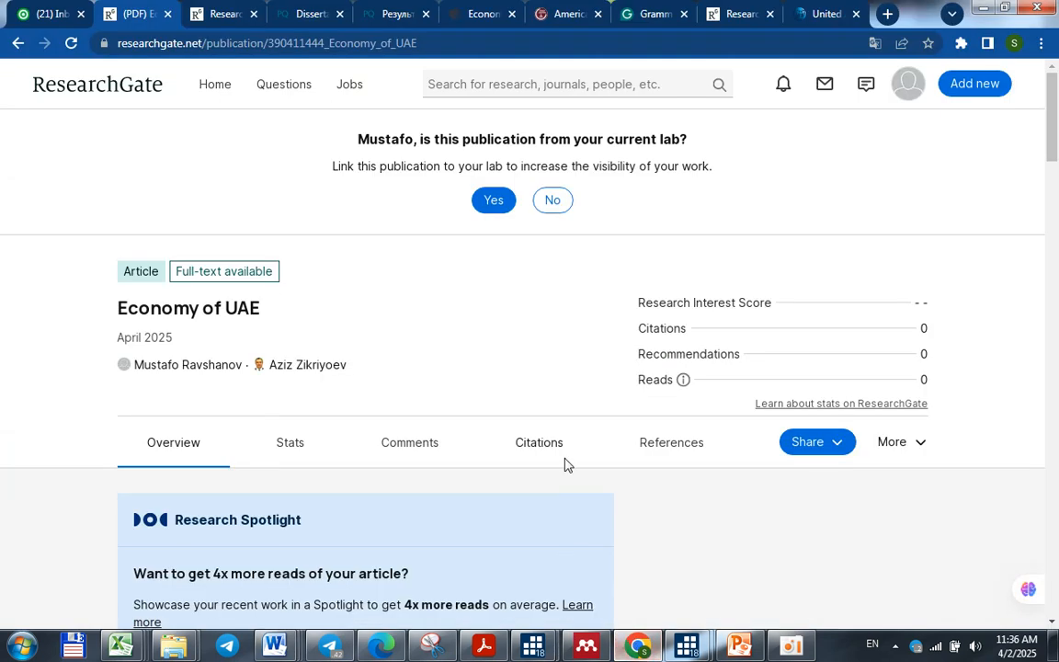
left_click(655, 14)
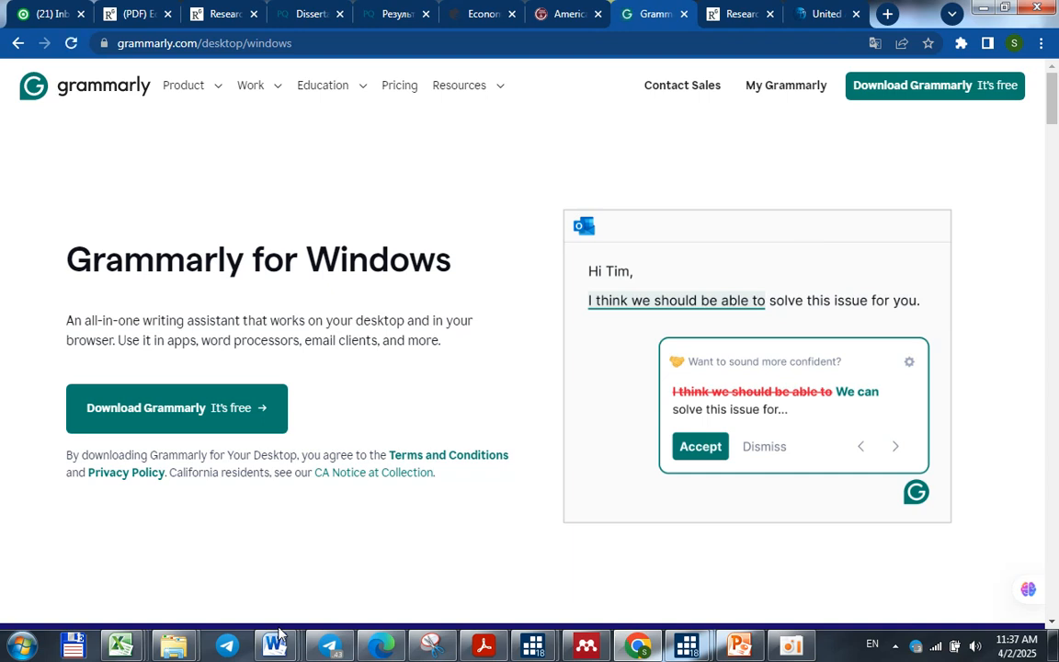
mouse_move(276, 642)
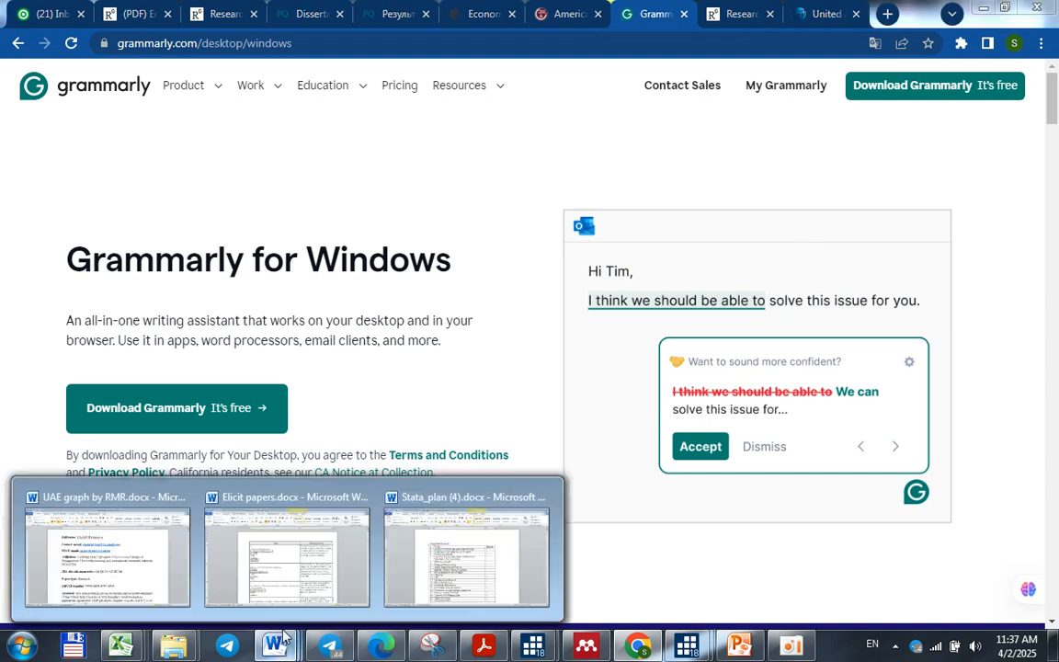
left_click(160, 572)
scroll(471, 415, "down", 10)
scroll(472, 415, "up", 1)
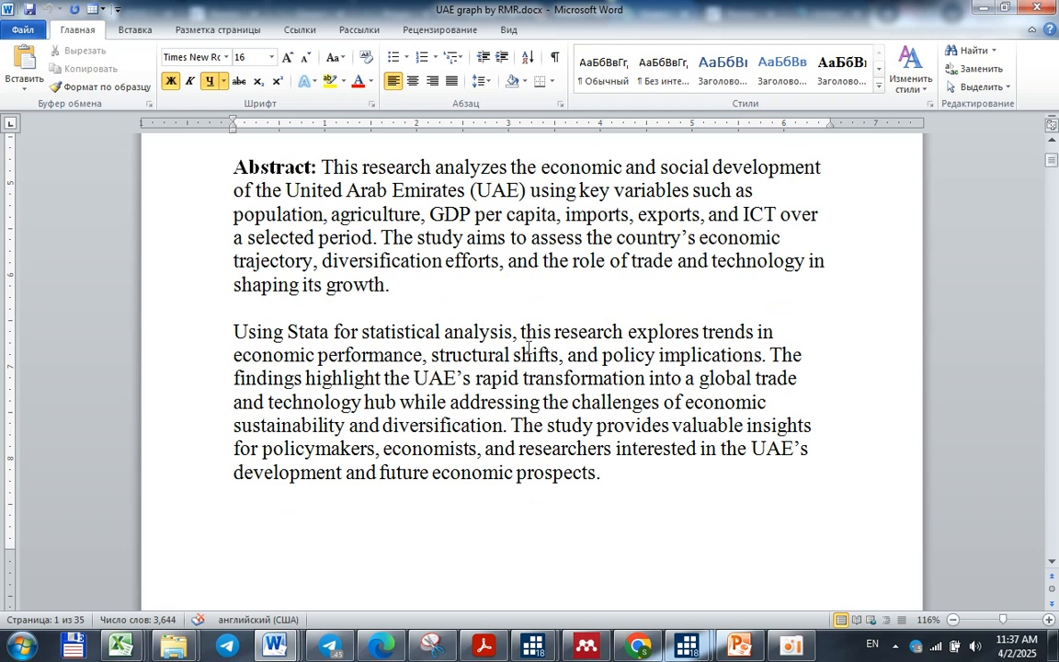
Misspell "this" as "thit" in the Abstract's second paragraph and correct it with the spelling suggestion "this"
left_click(554, 331)
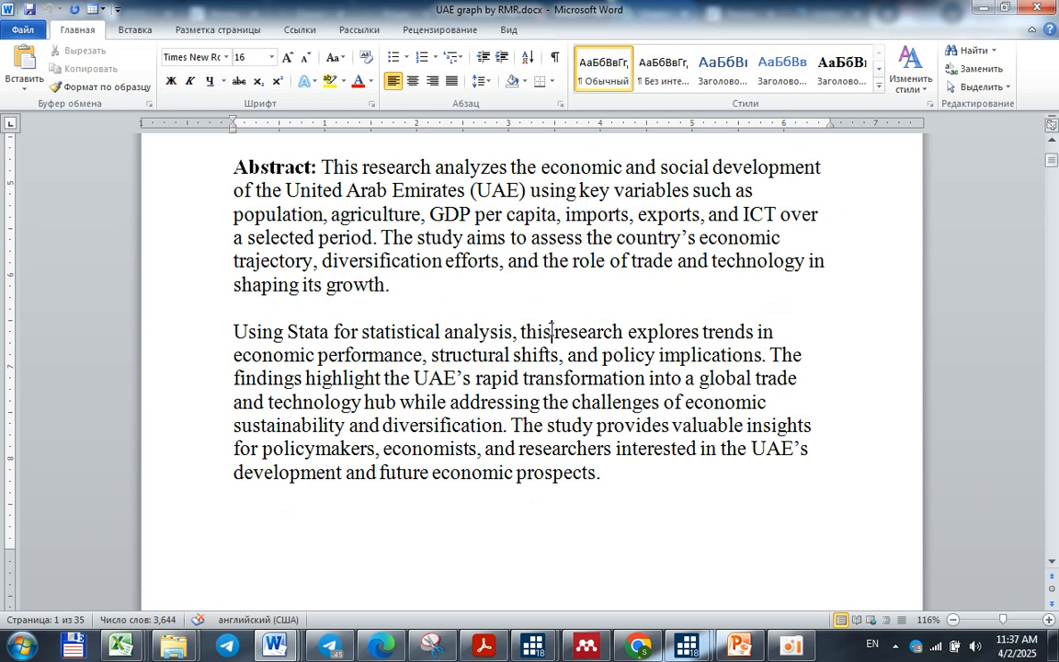
key("BackSpace")
type("t")
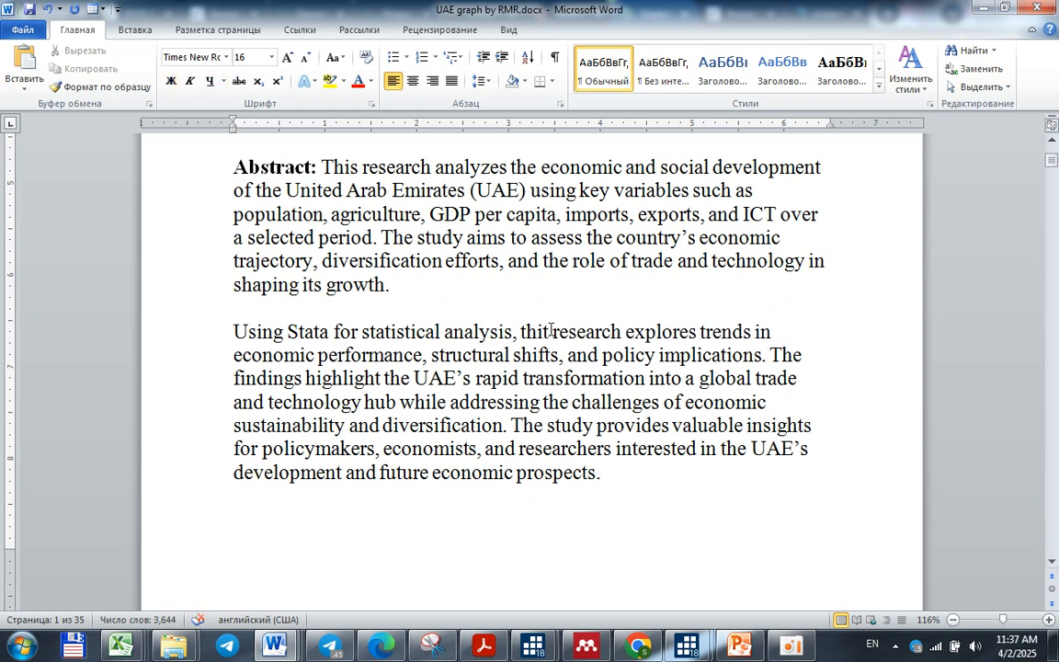
right_click(538, 336)
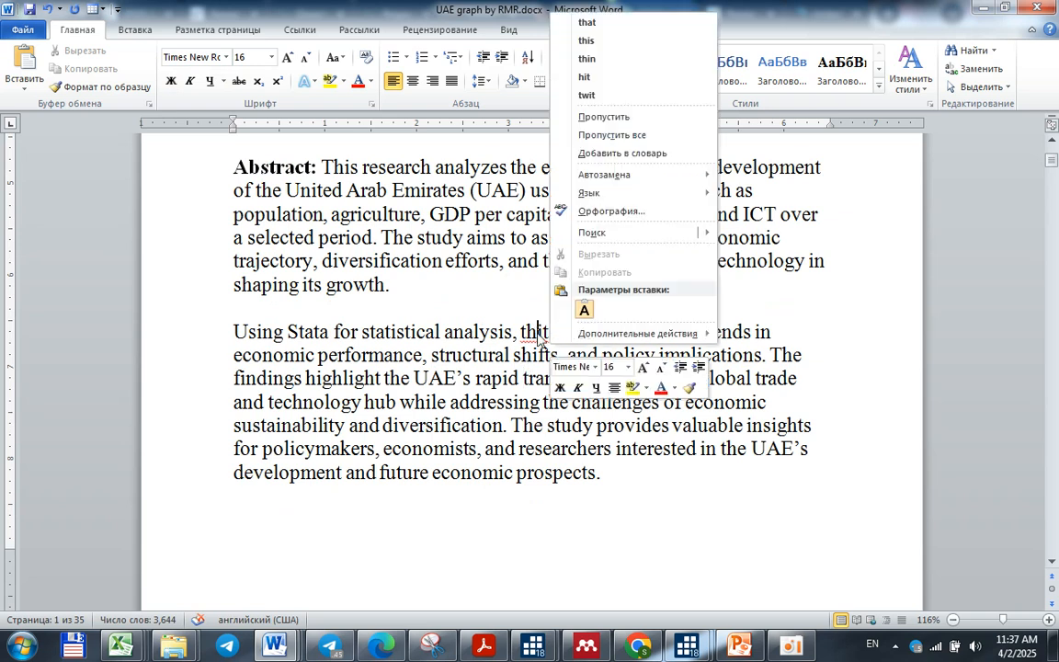
left_click(602, 42)
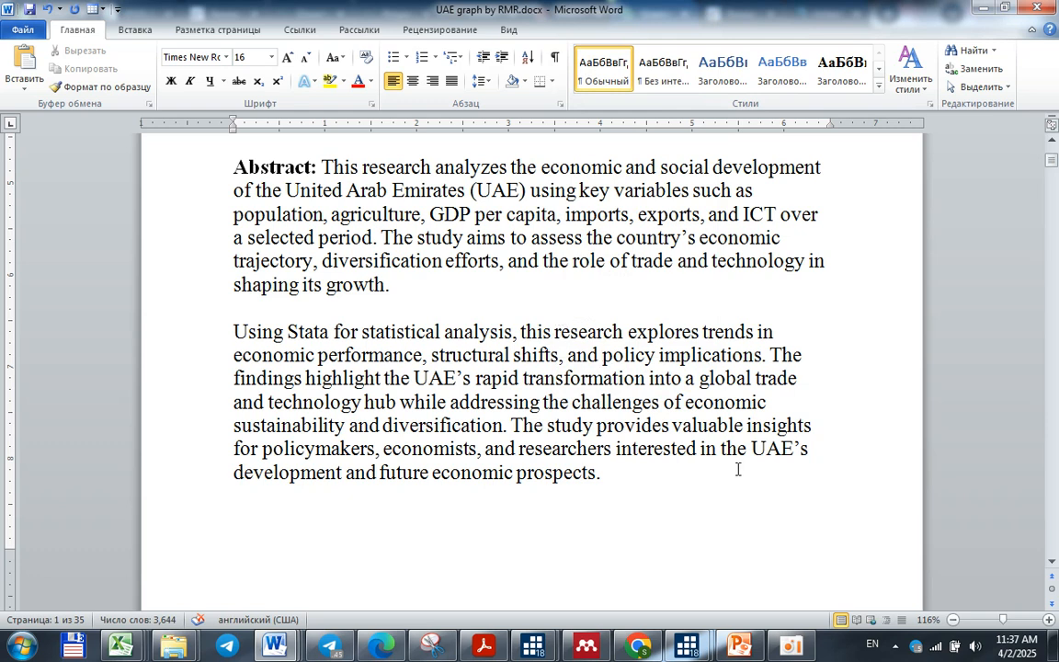
Review the Abstract and the title details of UAE graph by RMR.docx, and check the Grammarly for Windows page in Chrome
left_click_drag(612, 480, 525, 333)
left_click(525, 333)
scroll(527, 396, "up", 8)
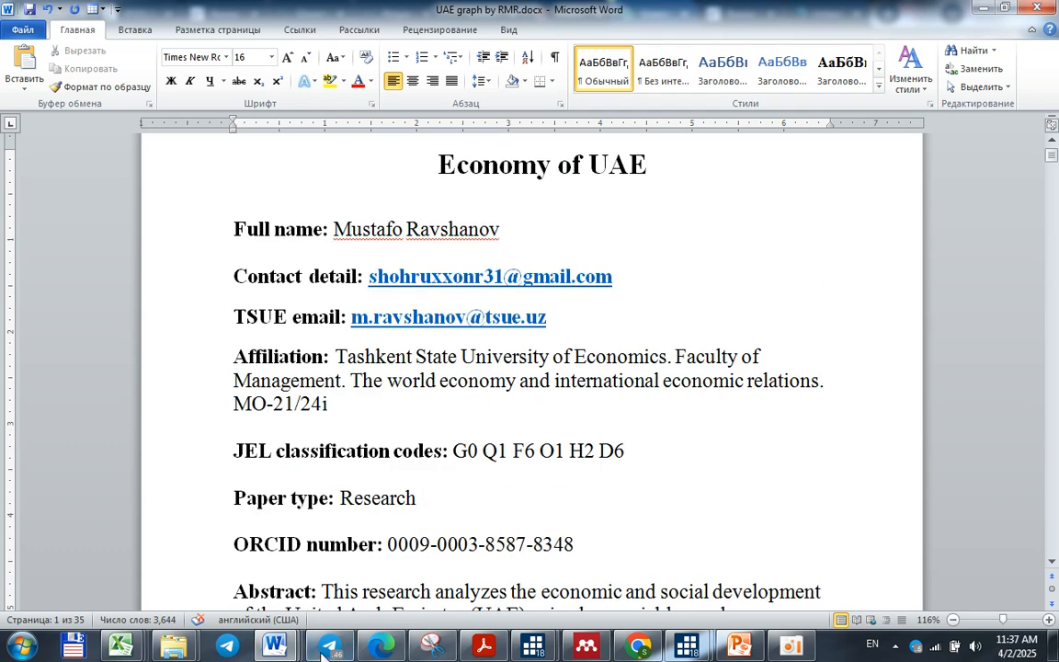
mouse_move(331, 650)
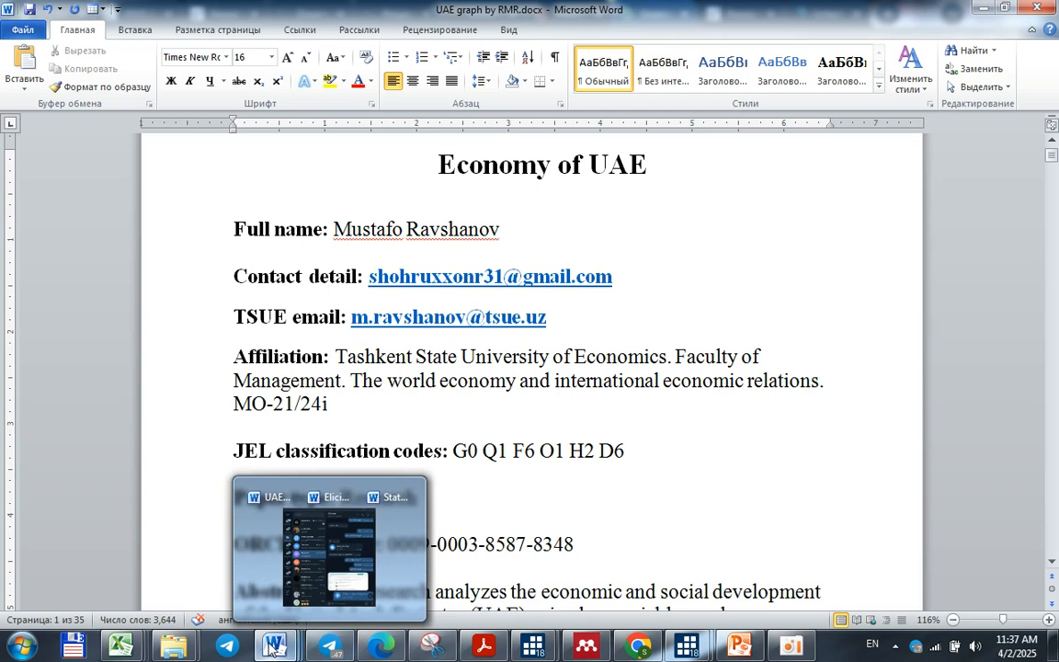
mouse_move(264, 649)
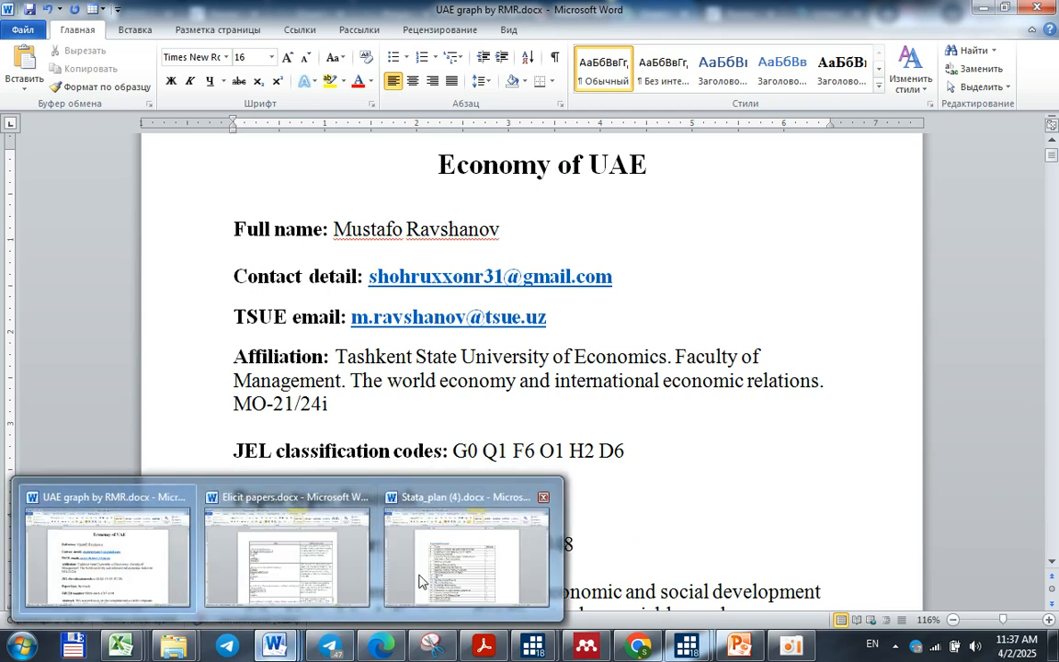
left_click(641, 646)
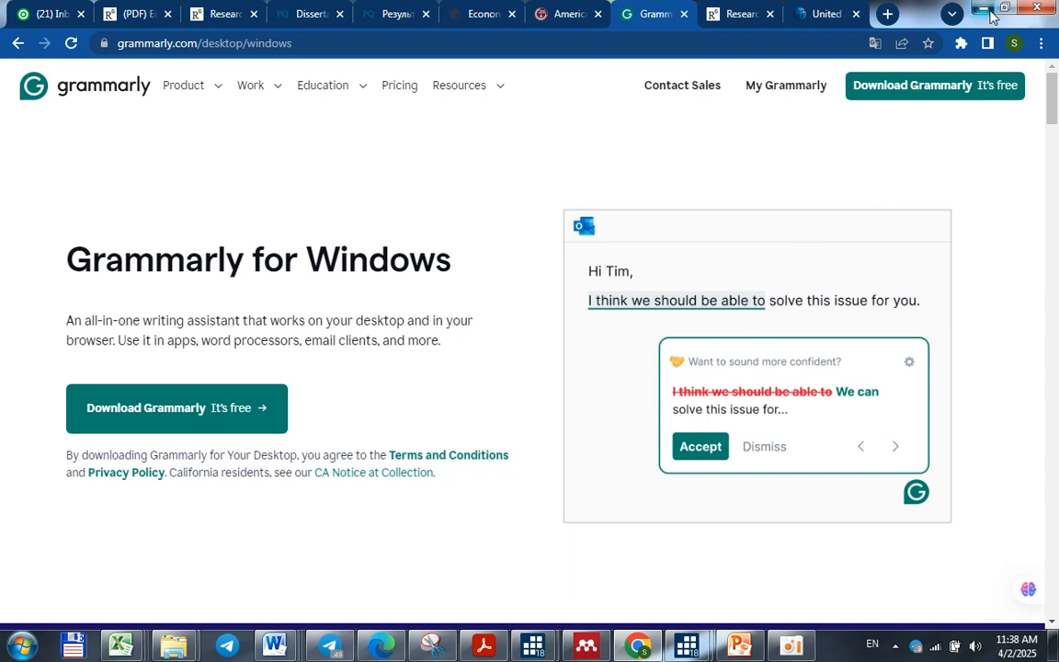
left_click(986, 9)
Return to Stata_plan in Word and mark task 16, Grammarly.com, with + in the Bajarildi column
mouse_move(274, 644)
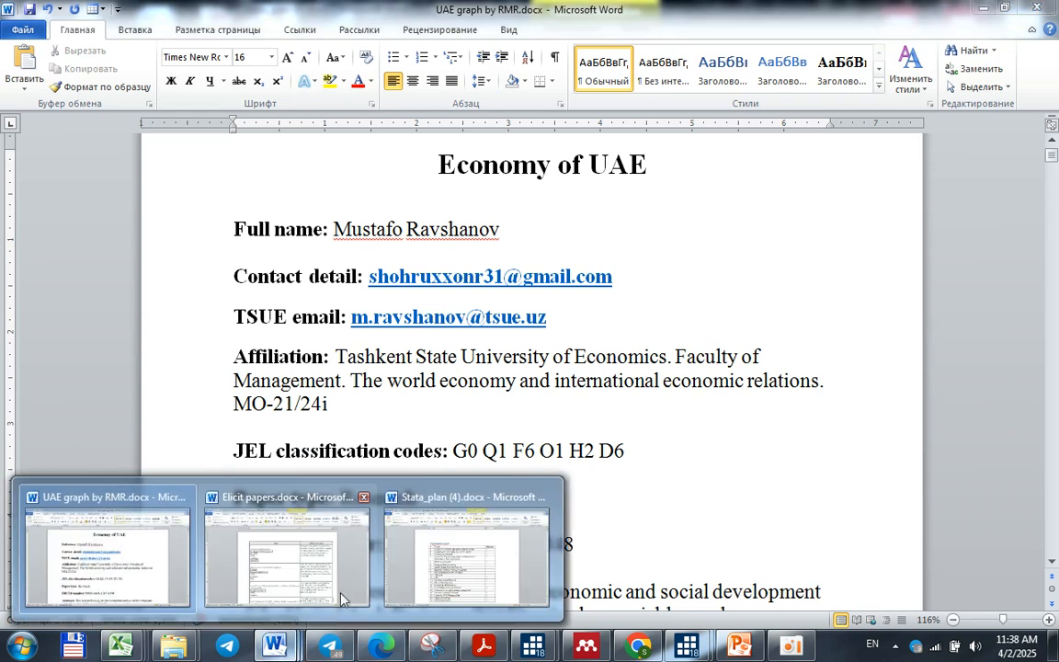
left_click(467, 552)
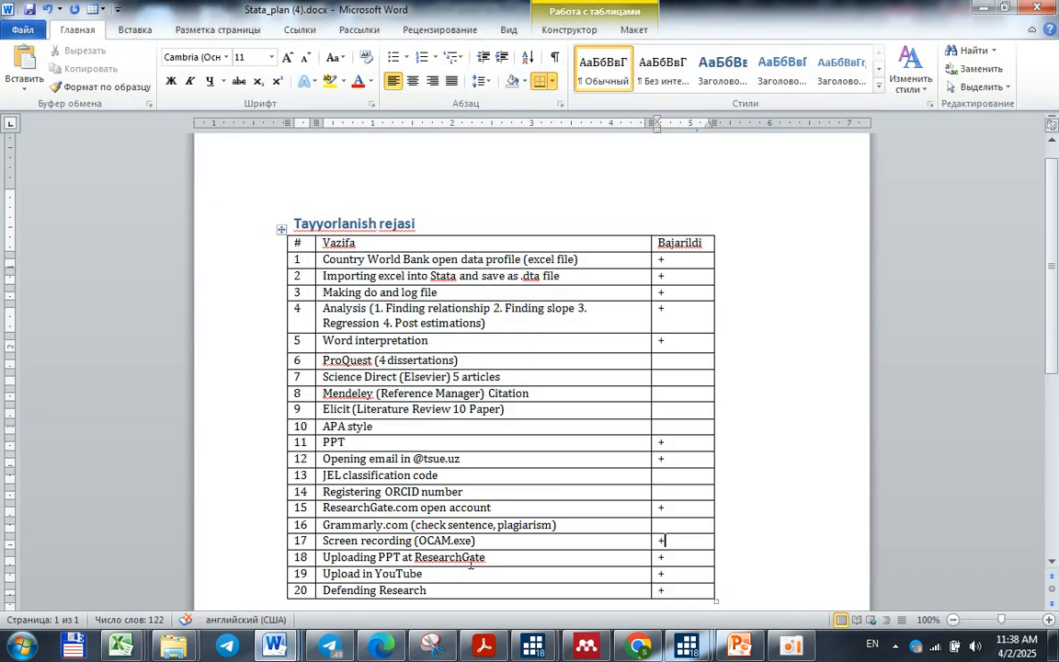
left_click(682, 527)
type("+")
scroll(679, 548, "down", 1)
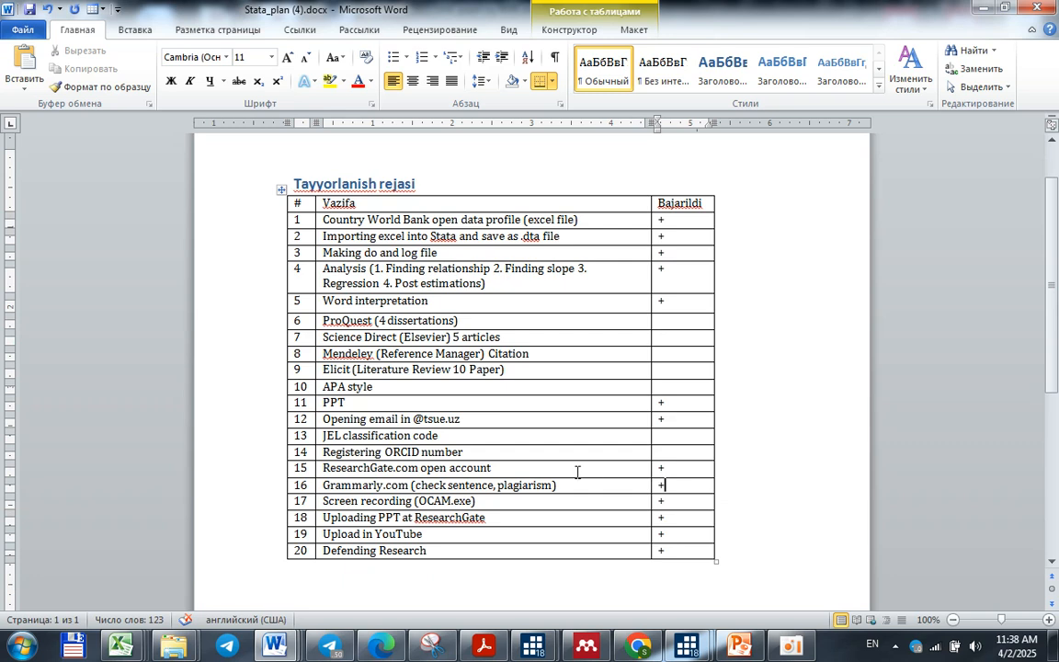
Place the cursor in the empty Bajarildi cell of task 13, JEL classification code
left_click(446, 437)
left_click(683, 437)
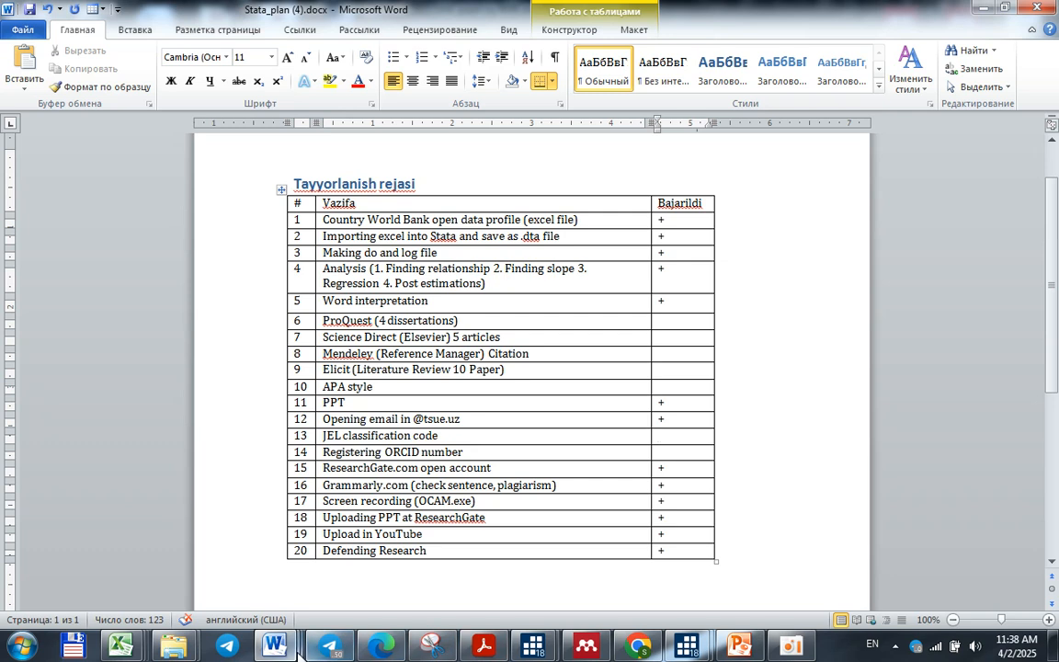
mouse_move(280, 649)
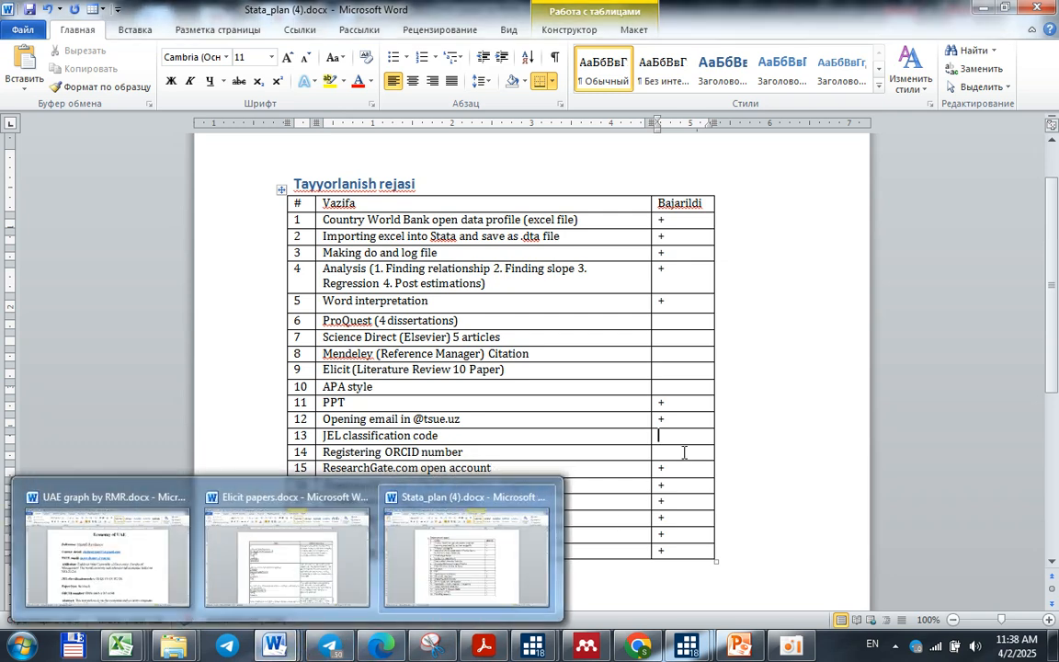
left_click(677, 441)
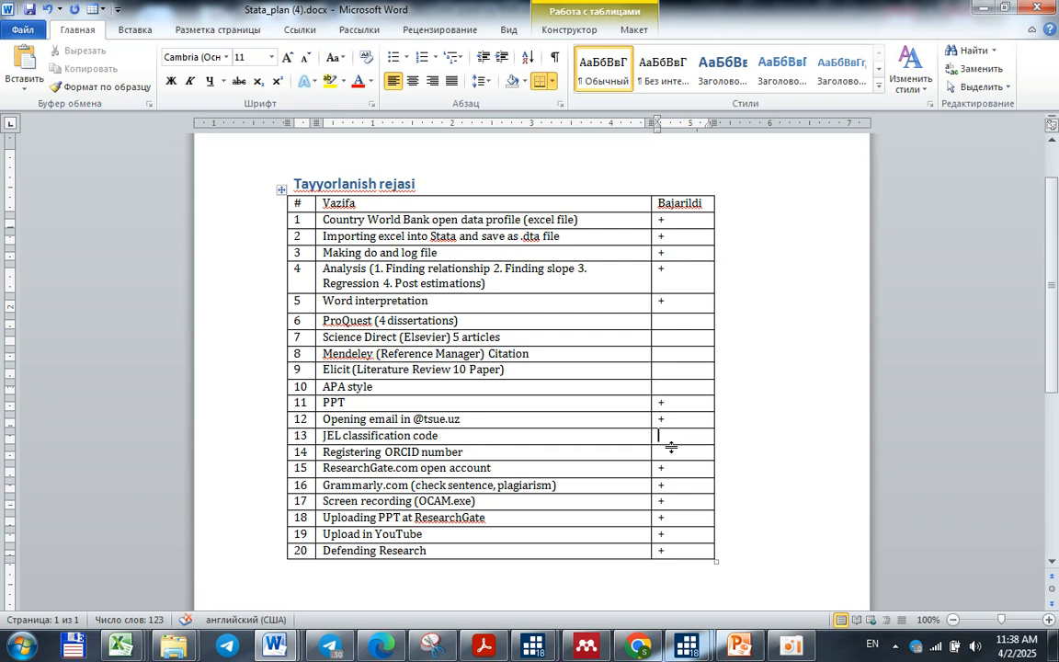
Switch to Chrome, open two new tabs and close the existing American Economic Association JEL guide tab
left_click(636, 646)
left_click(885, 15)
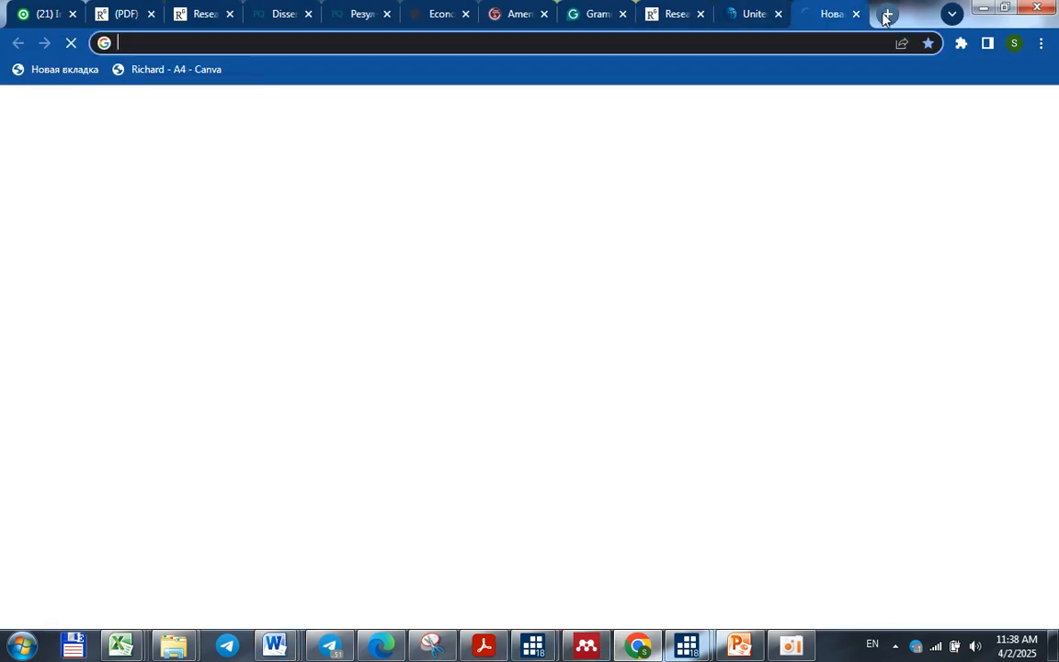
left_click(523, 20)
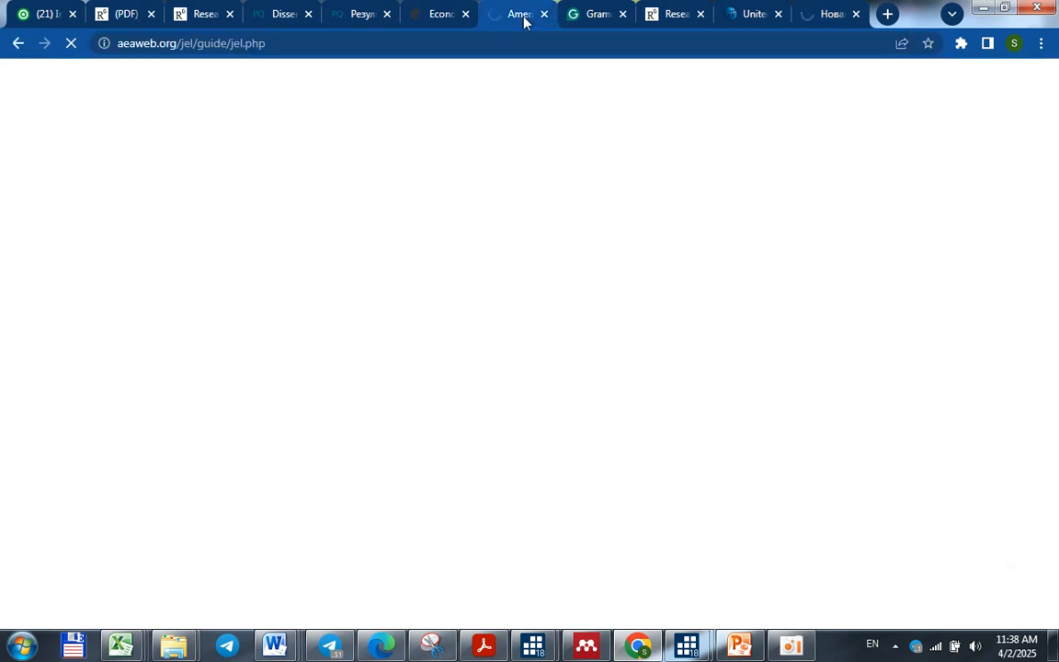
left_click(886, 14)
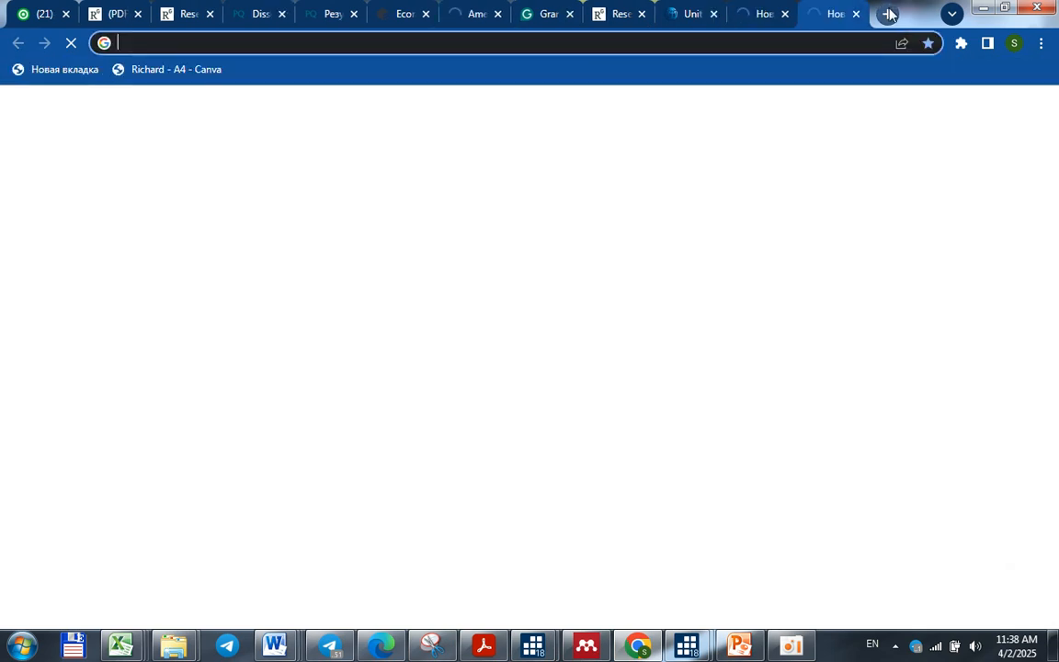
left_click(499, 13)
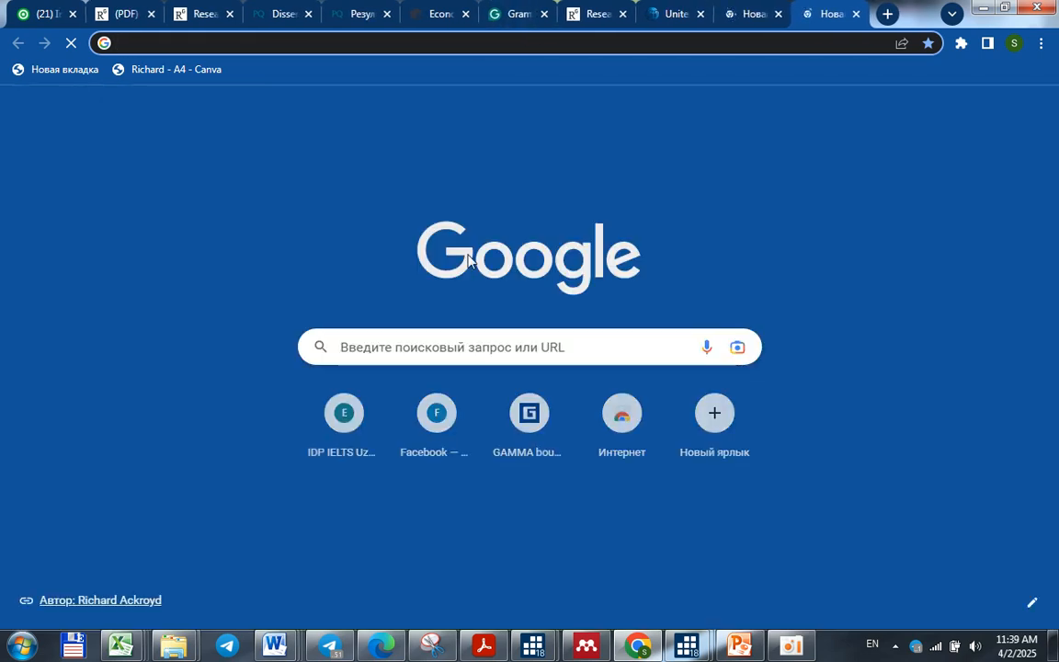
Search Google for "jel classification codes" and open the American Economic Association's JEL Classification Codes Guide
left_click(450, 345)
type("jewl")
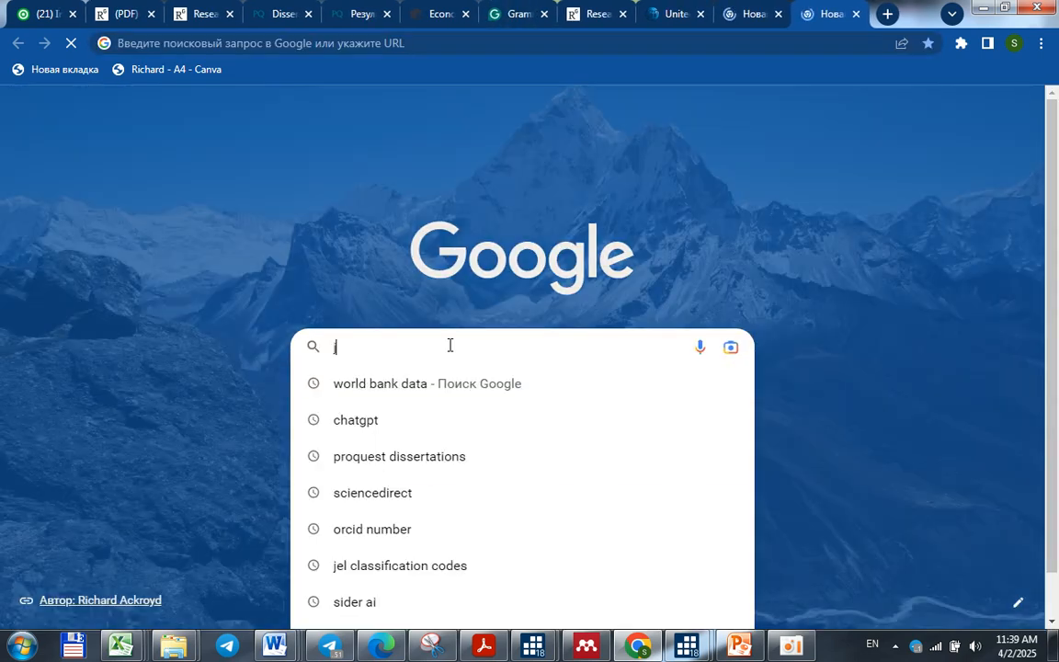
key("BackSpace")
key("BackSpace")
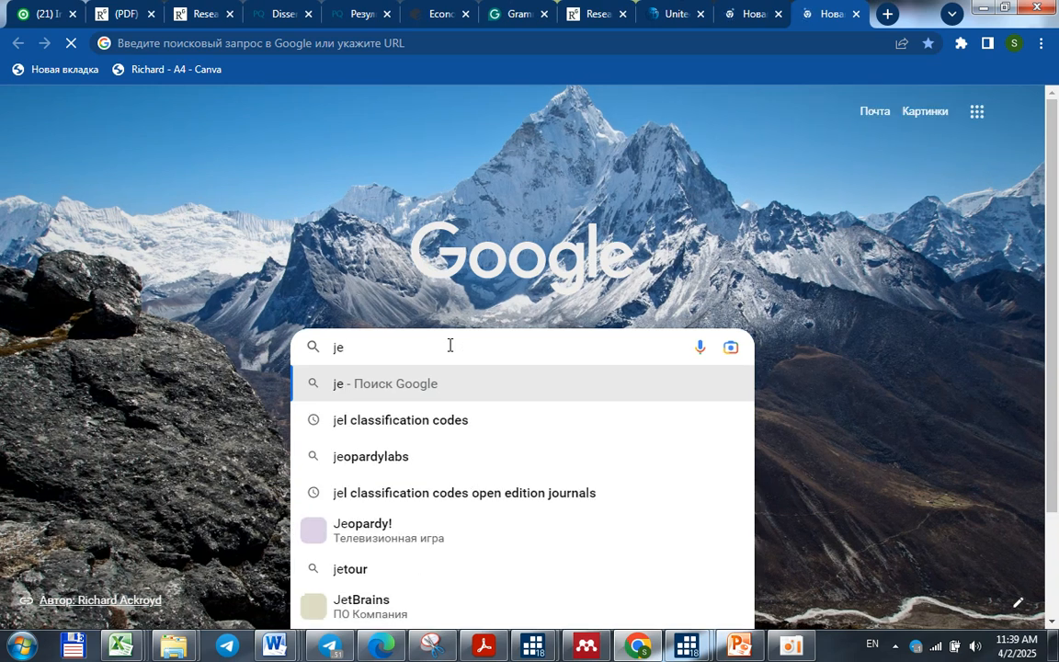
left_click(470, 423)
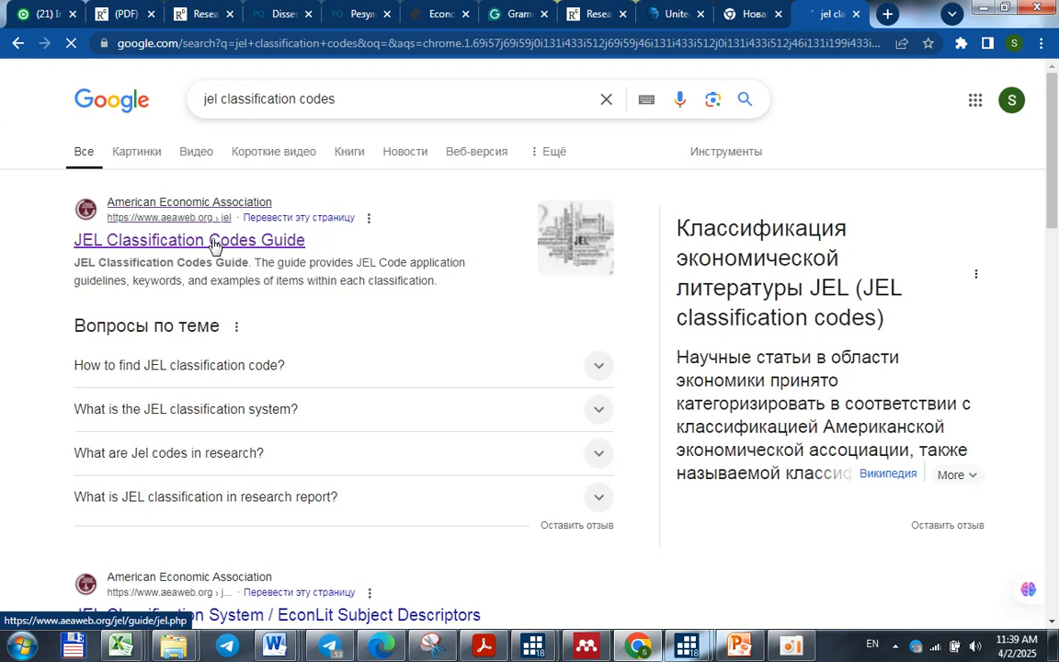
left_click(214, 241)
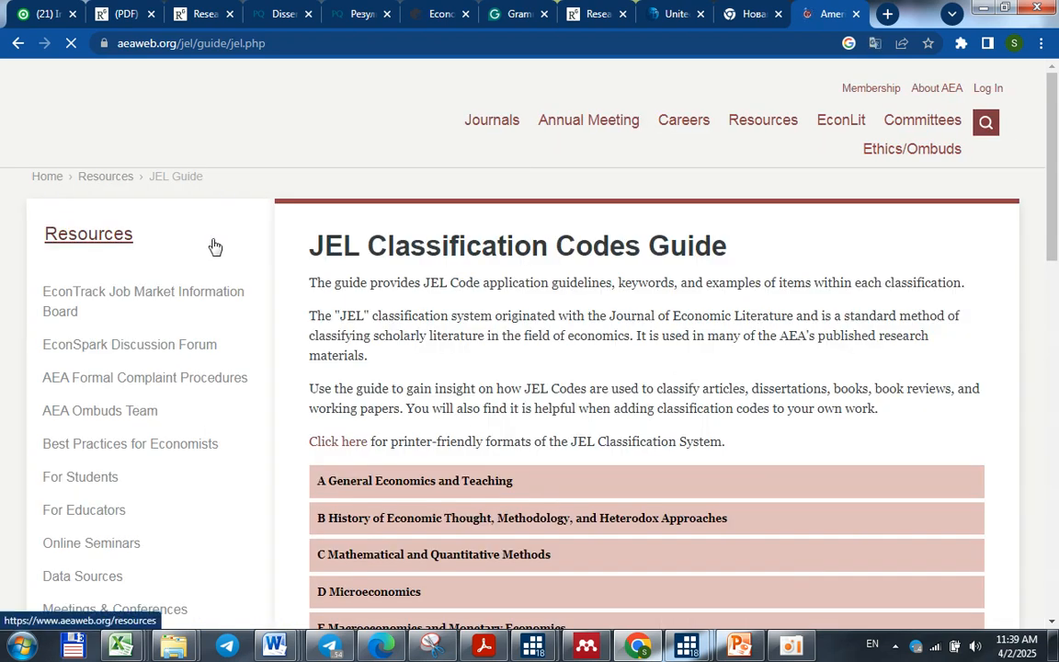
Examine the JEL guide's categories and the subcategories of A General Economics and Teaching and F International Economics
scroll(521, 460, "down", 1)
scroll(521, 460, "down", 2)
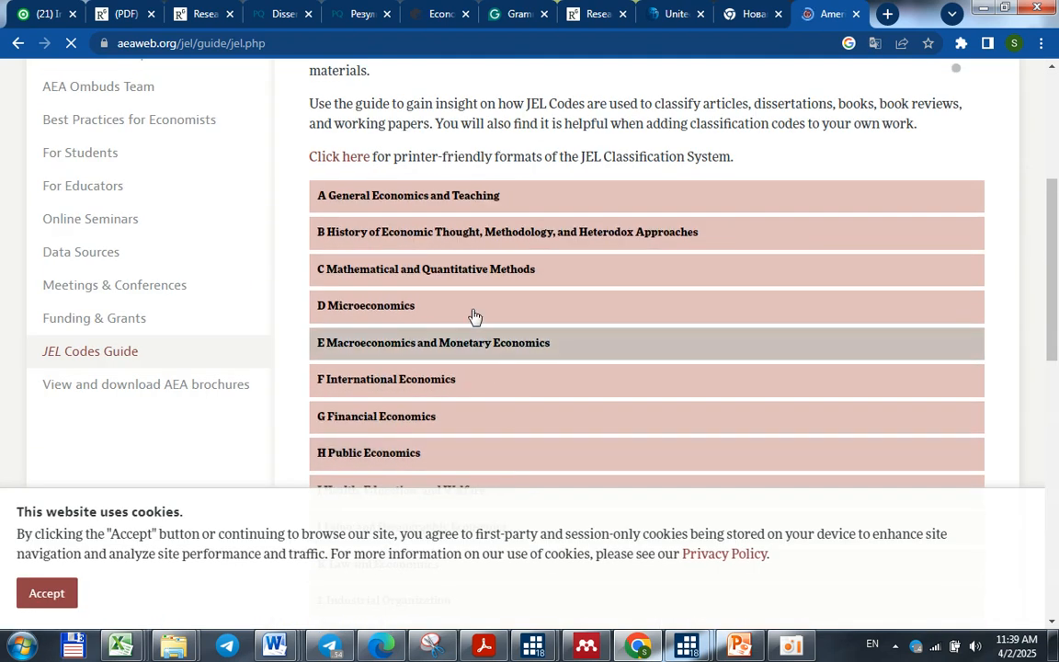
left_click(372, 202)
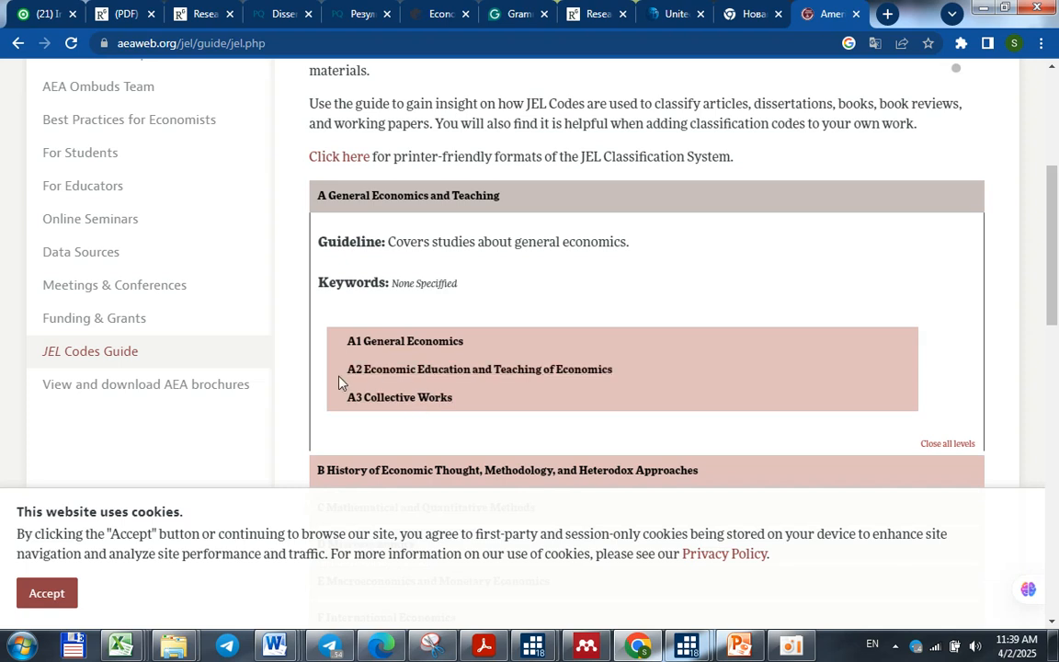
scroll(363, 398, "down", 10)
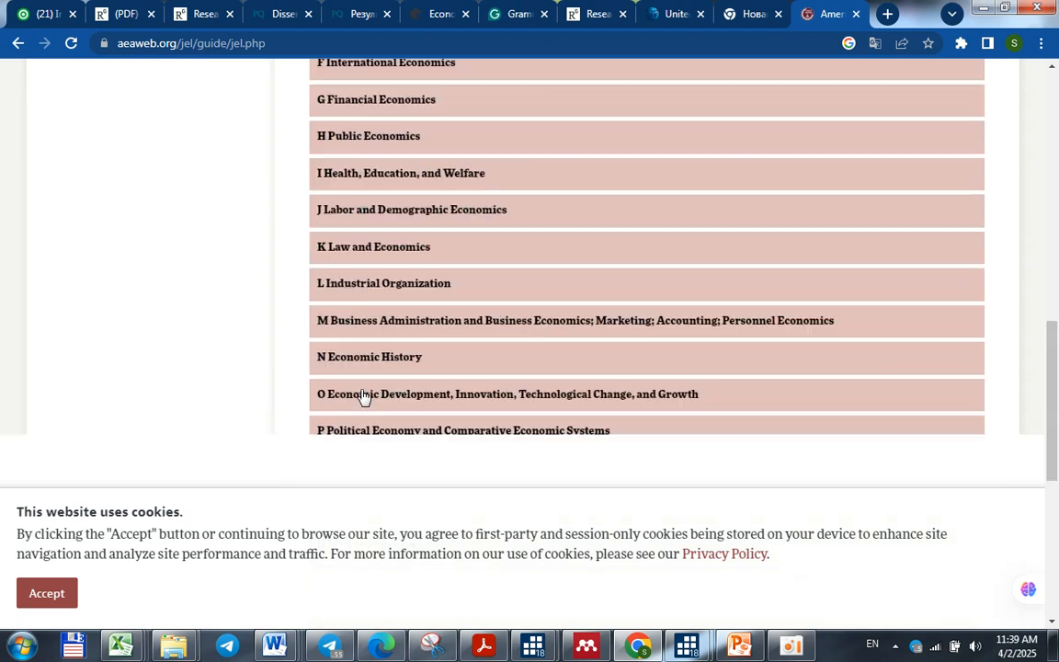
scroll(363, 390, "up", 7)
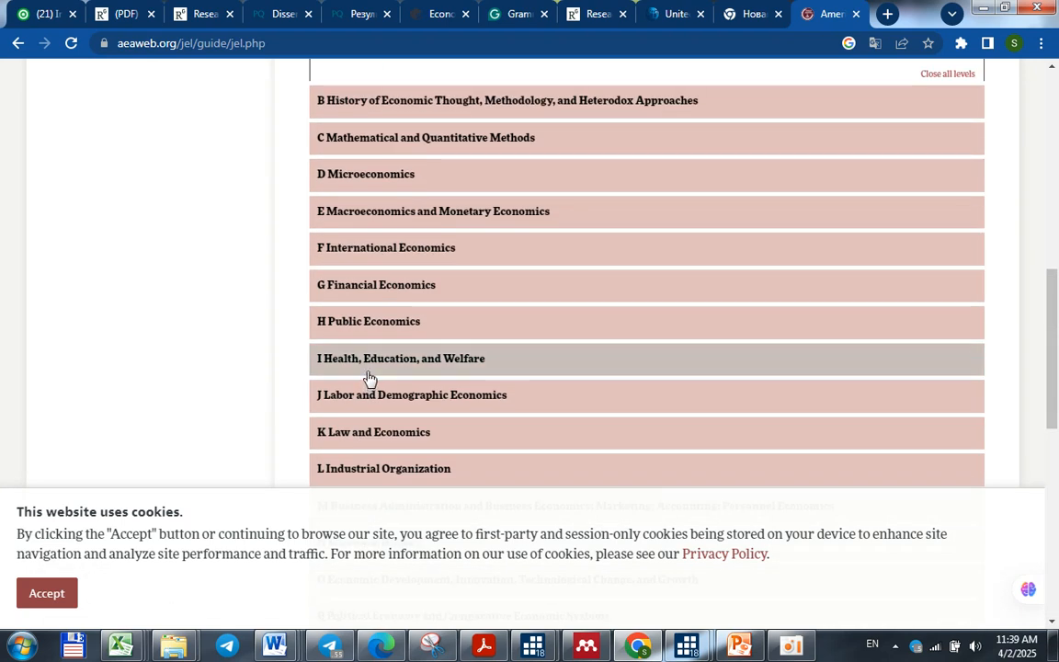
left_click(395, 297)
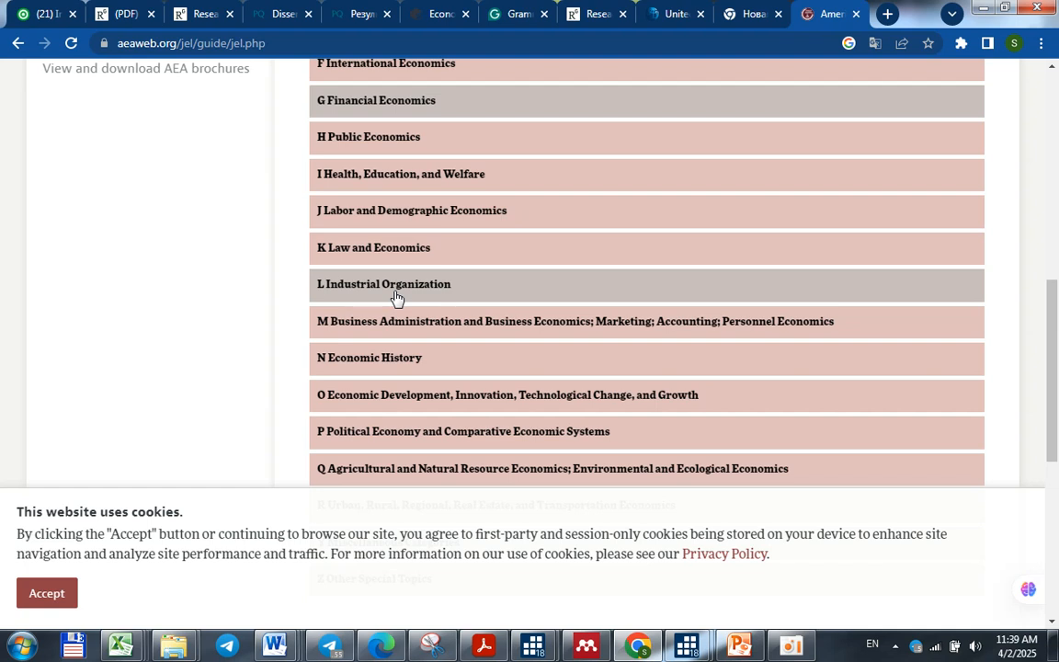
left_click(440, 73)
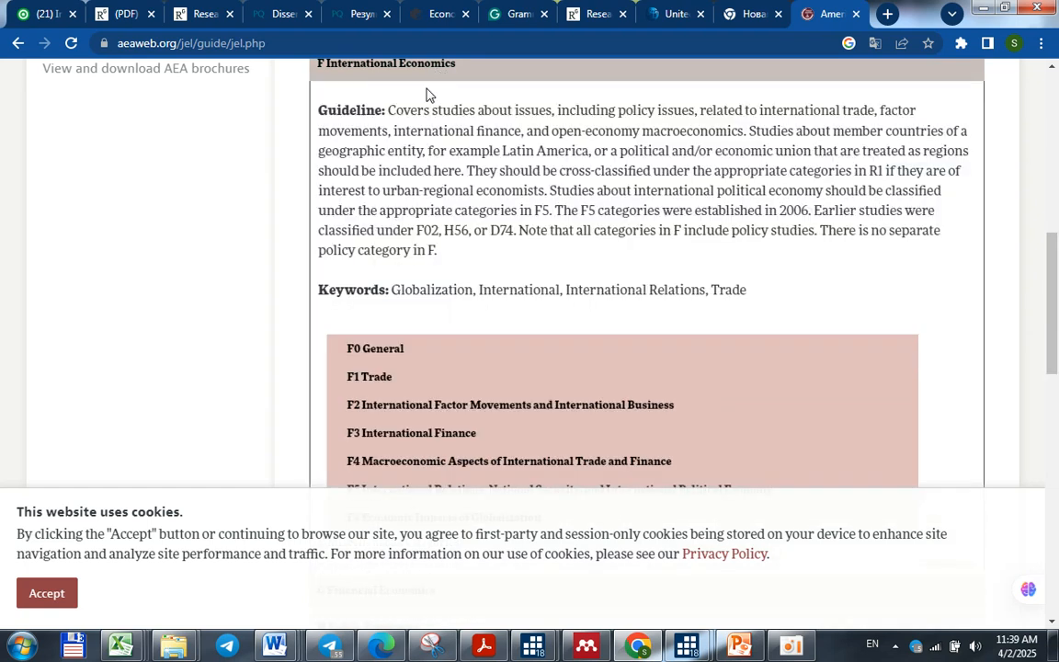
scroll(397, 343, "down", 3)
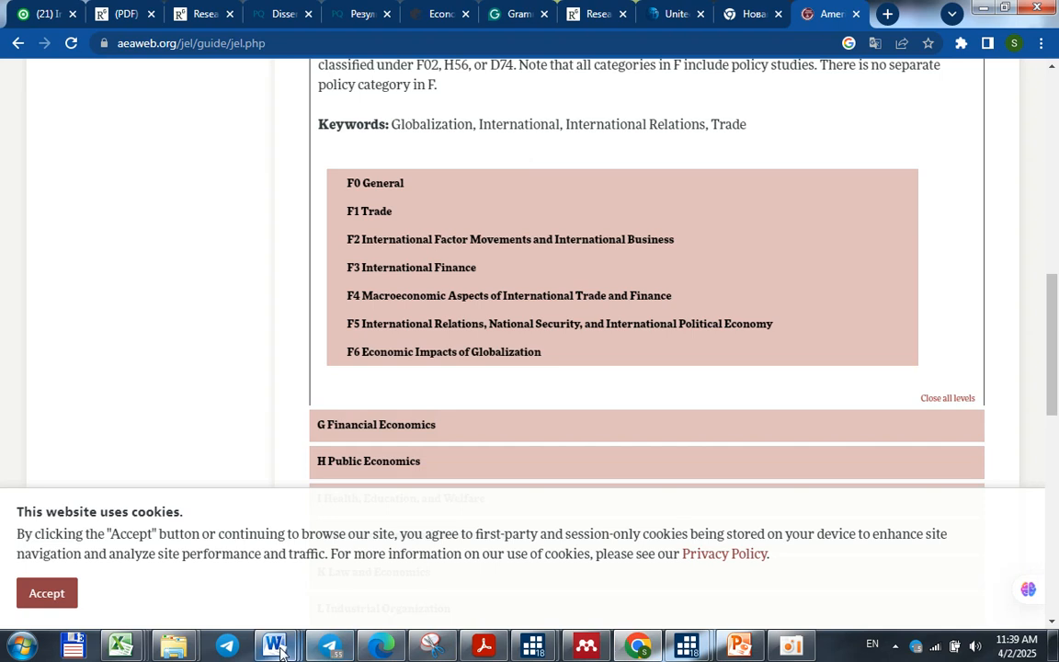
Open UAE graph by RMR.docx in Word and compare its JEL classification codes with the variables named in the Abstract
mouse_move(290, 649)
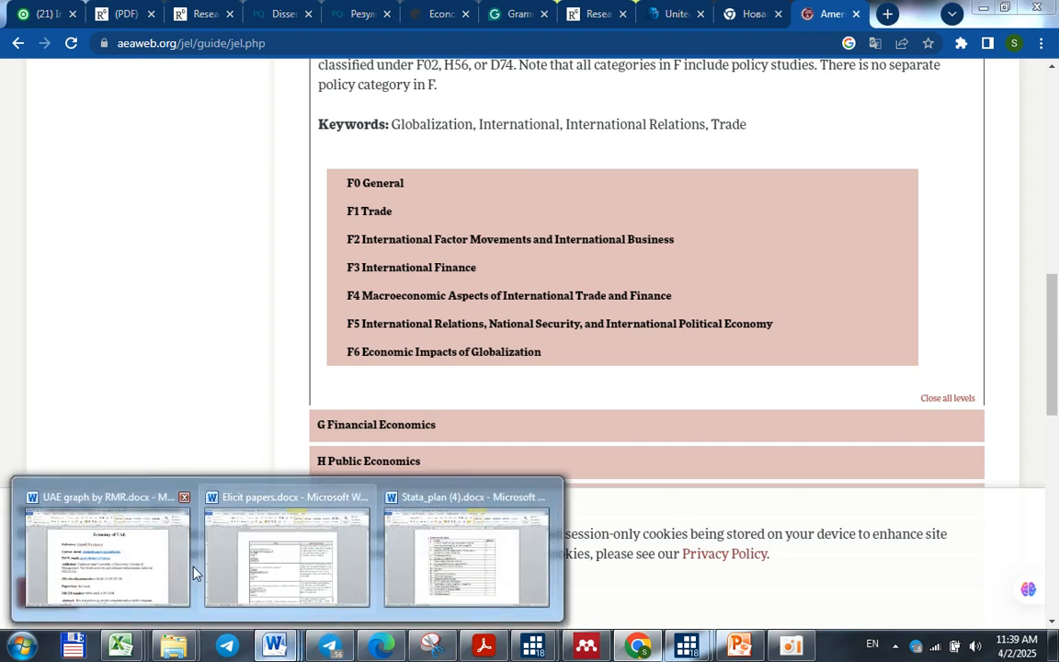
left_click(158, 568)
scroll(469, 383, "down", 5)
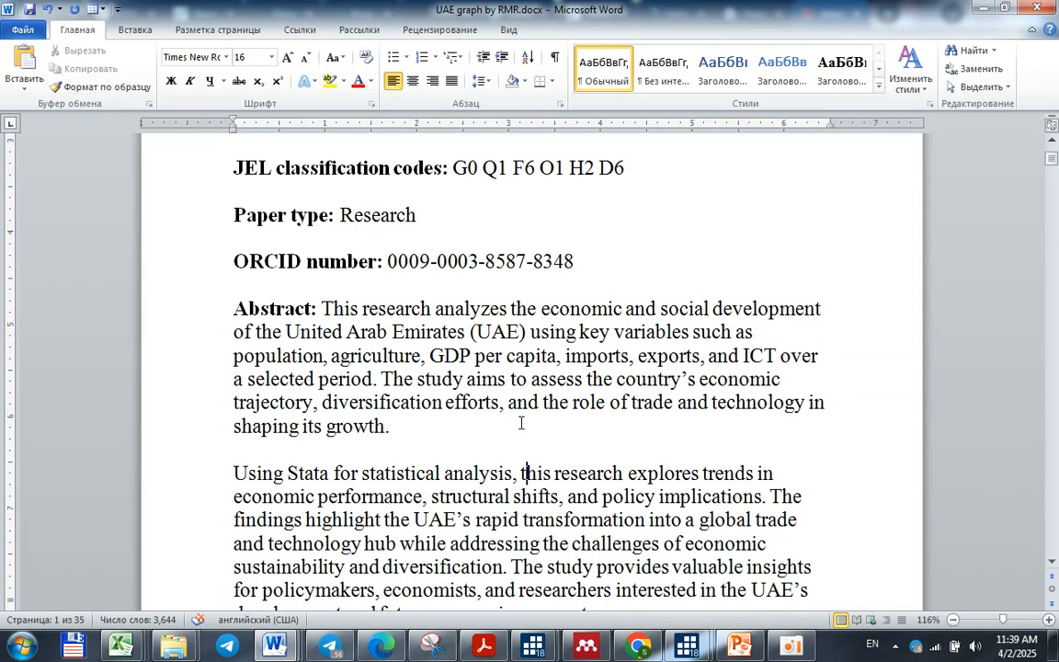
scroll(521, 423, "up", 3)
left_click_drag(452, 309, 614, 320)
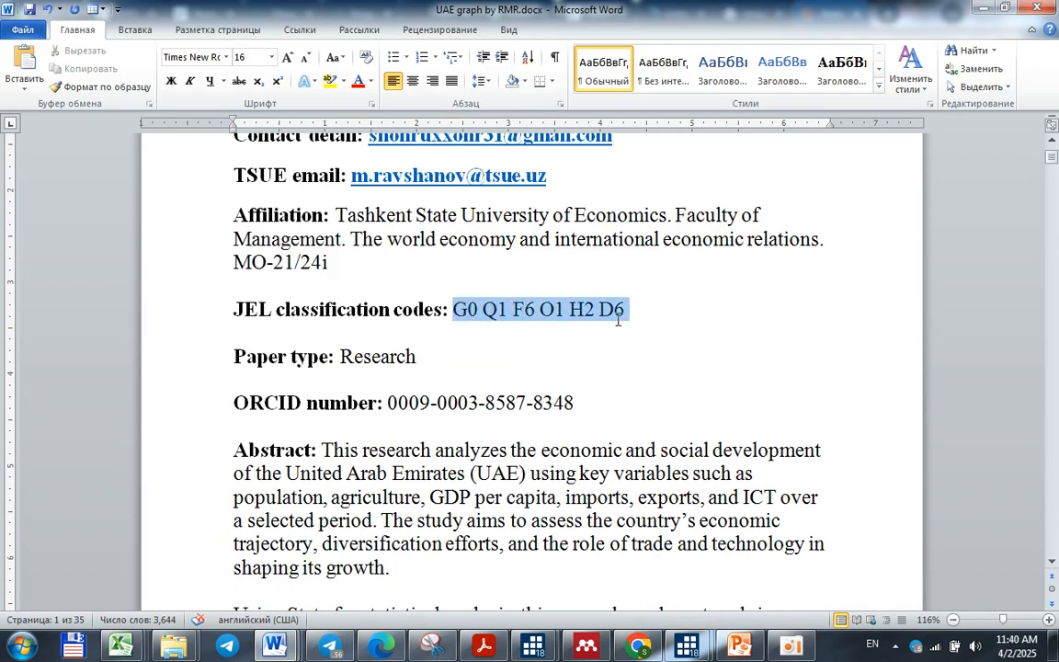
left_click(624, 313)
left_click_drag(627, 311, 515, 307)
left_click(516, 307)
left_click_drag(430, 498, 751, 520)
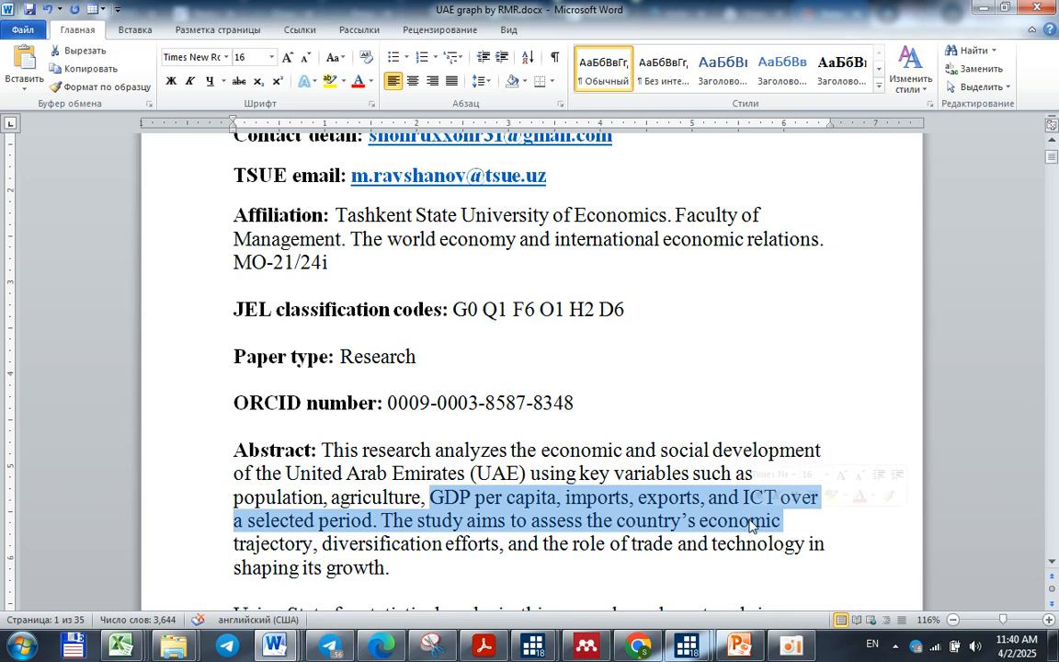
left_click(750, 521)
left_click_drag(454, 309, 625, 309)
left_click(626, 310)
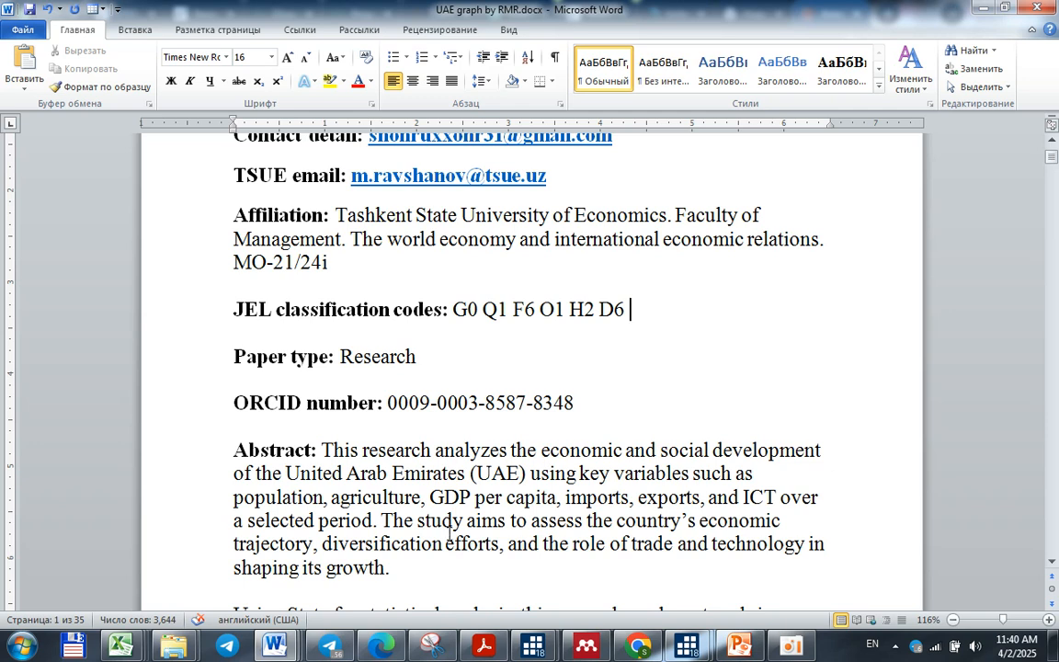
Return to Stata_plan, mark task 13 with + in the Bajarildi column and place the cursor in task 14's cell
mouse_move(273, 643)
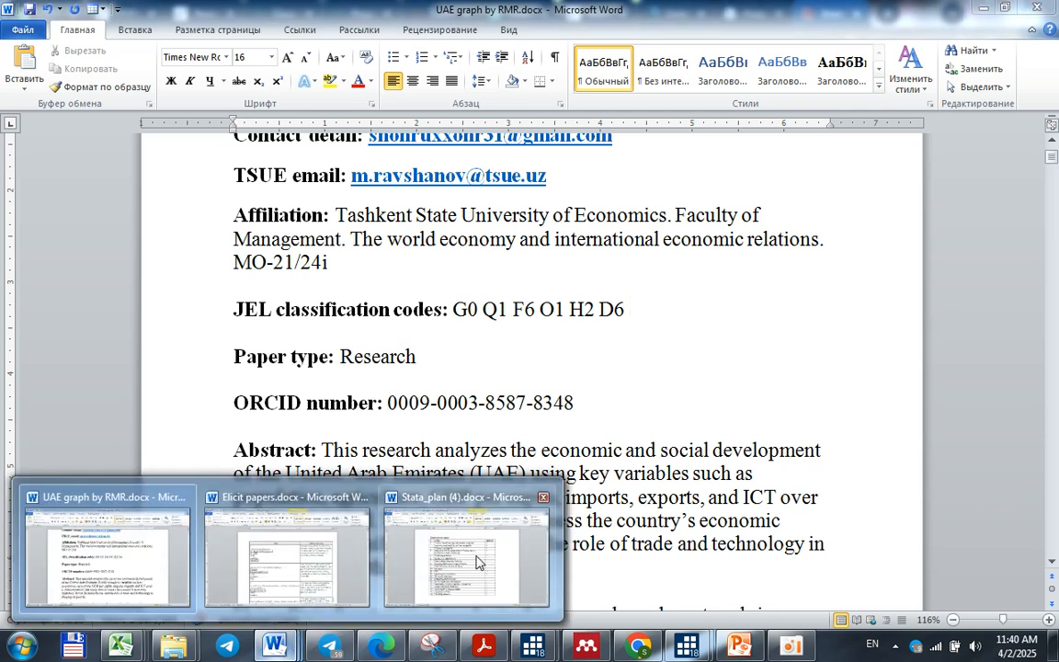
left_click(476, 563)
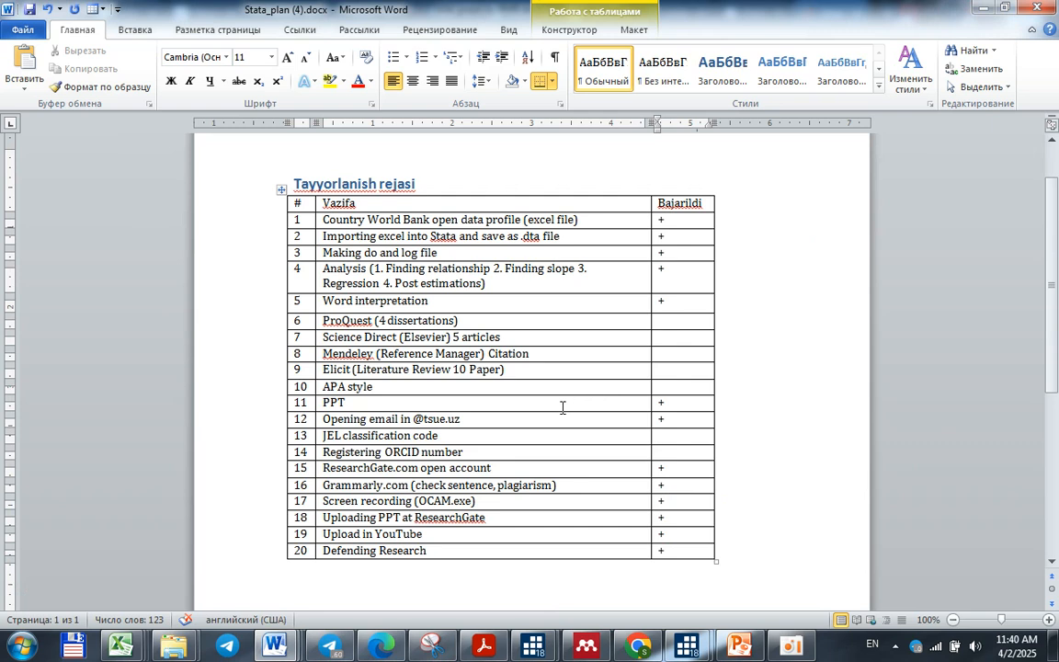
type("+")
left_click(673, 457)
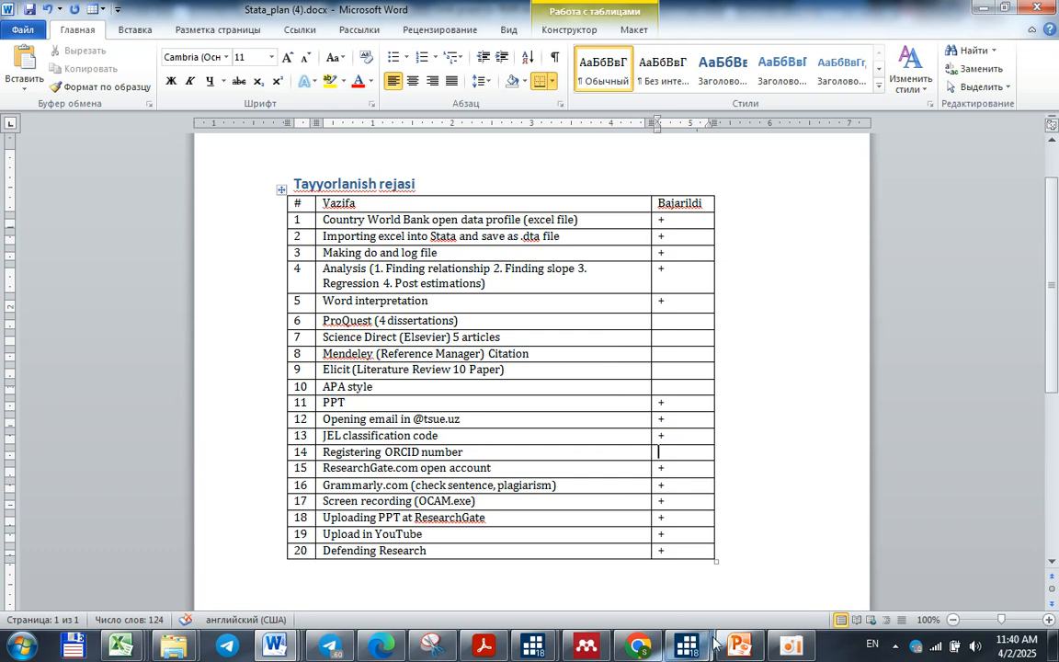
mouse_move(740, 646)
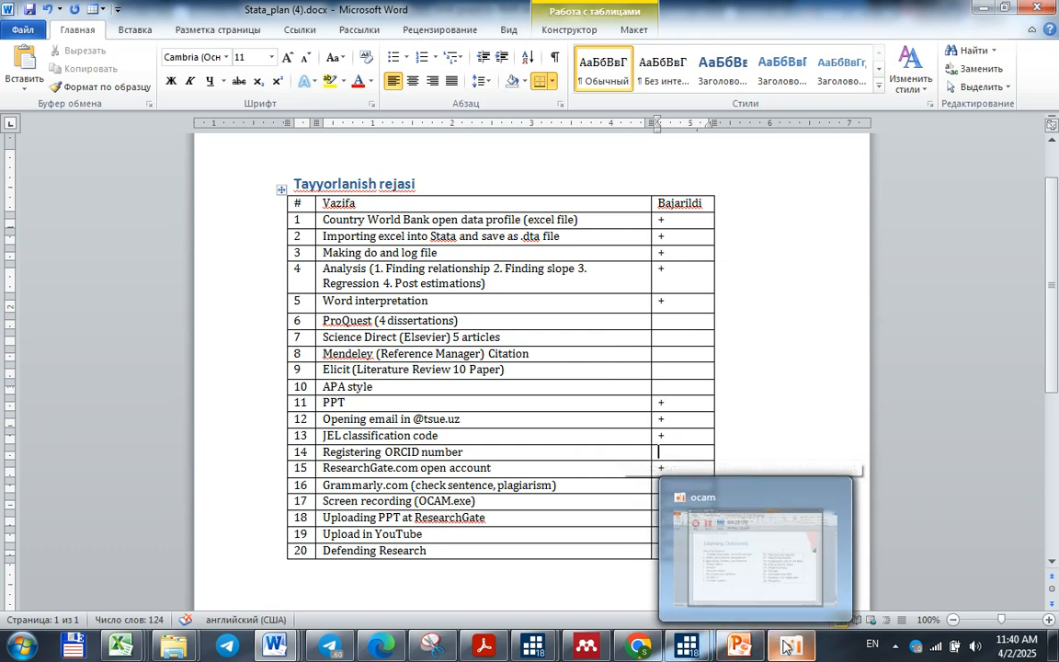